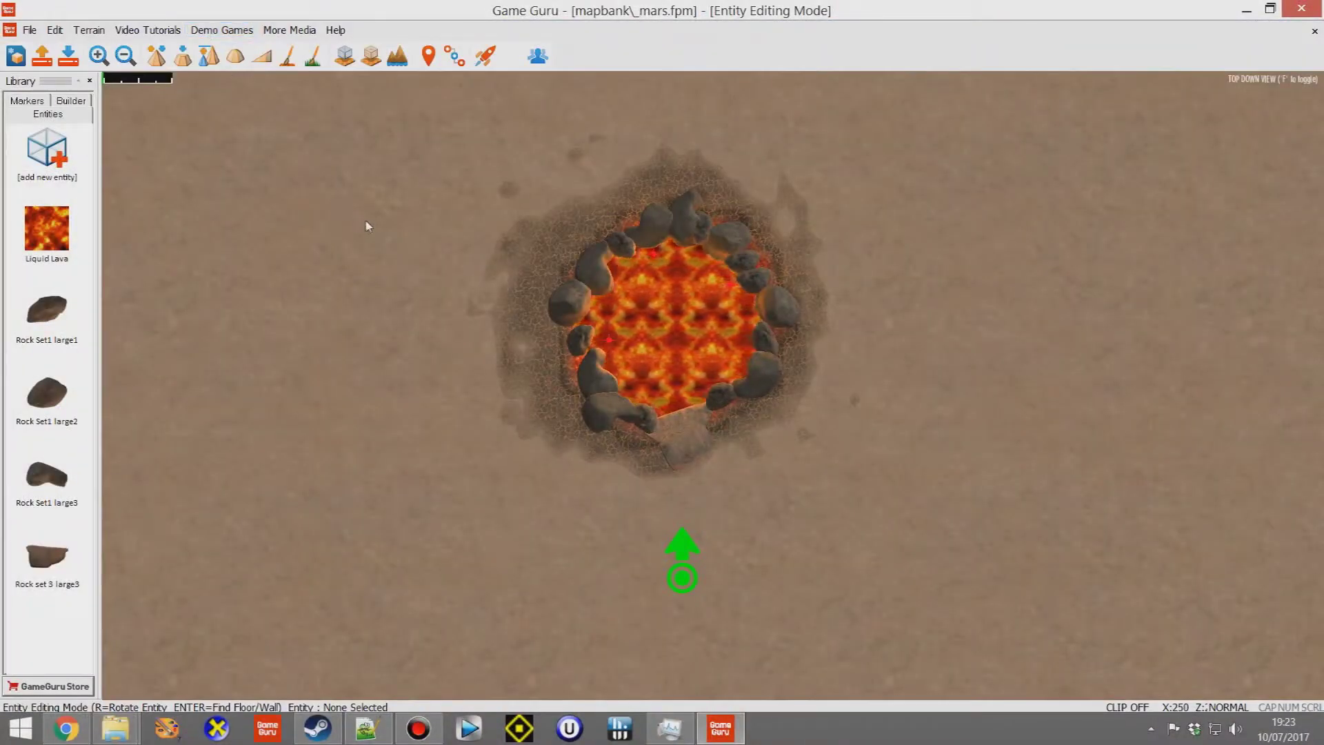
Step: Delete the lava pool's entities and repaint its ground area with the plain sandy brown texture
left_click_drag(301, 119, 978, 528)
key("Delete")
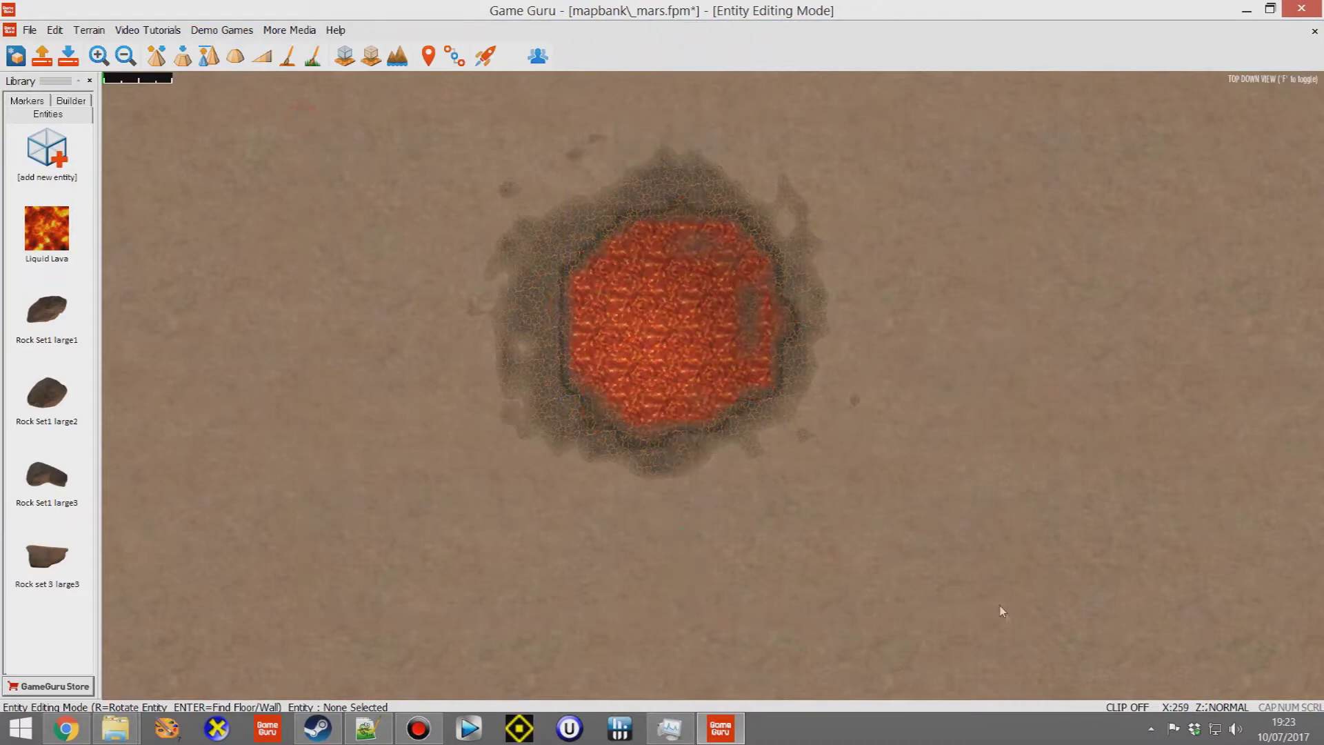
left_click(289, 58)
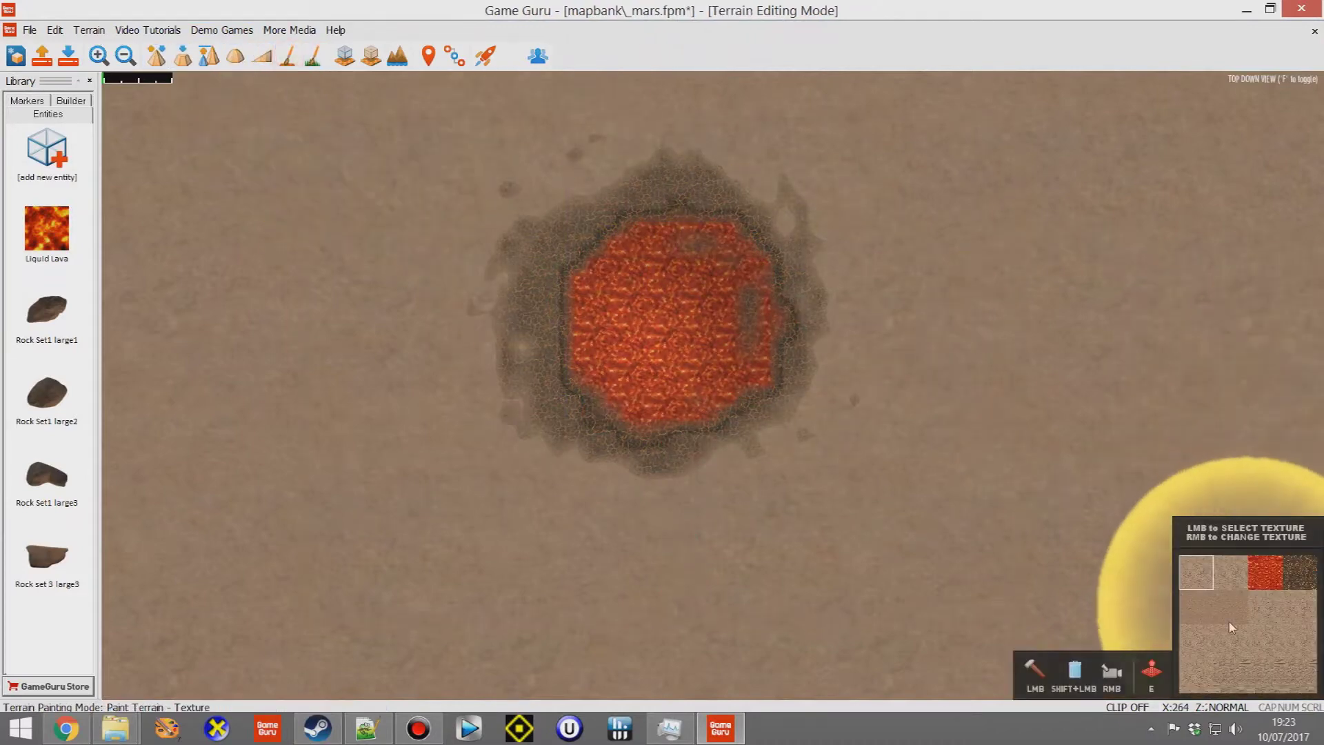
mouse_move(399, 355)
left_mouse_down()
mouse_move(731, 307)
mouse_move(600, 193)
mouse_move(488, 227)
mouse_move(663, 236)
mouse_move(874, 367)
mouse_move(650, 375)
mouse_move(458, 469)
mouse_move(545, 380)
mouse_move(774, 454)
left_mouse_up()
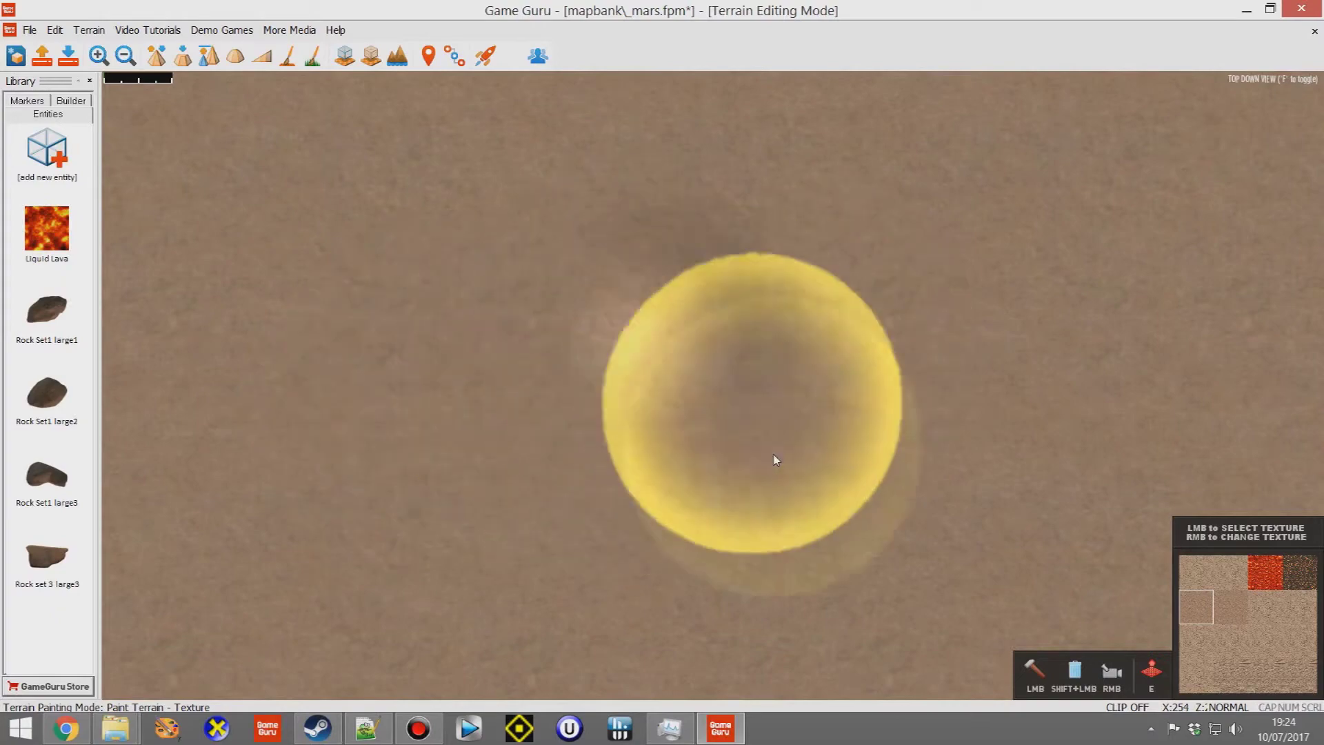
Step: Flatten the old hollow and the uneven ground around it using the Level sculpting tool
key("f")
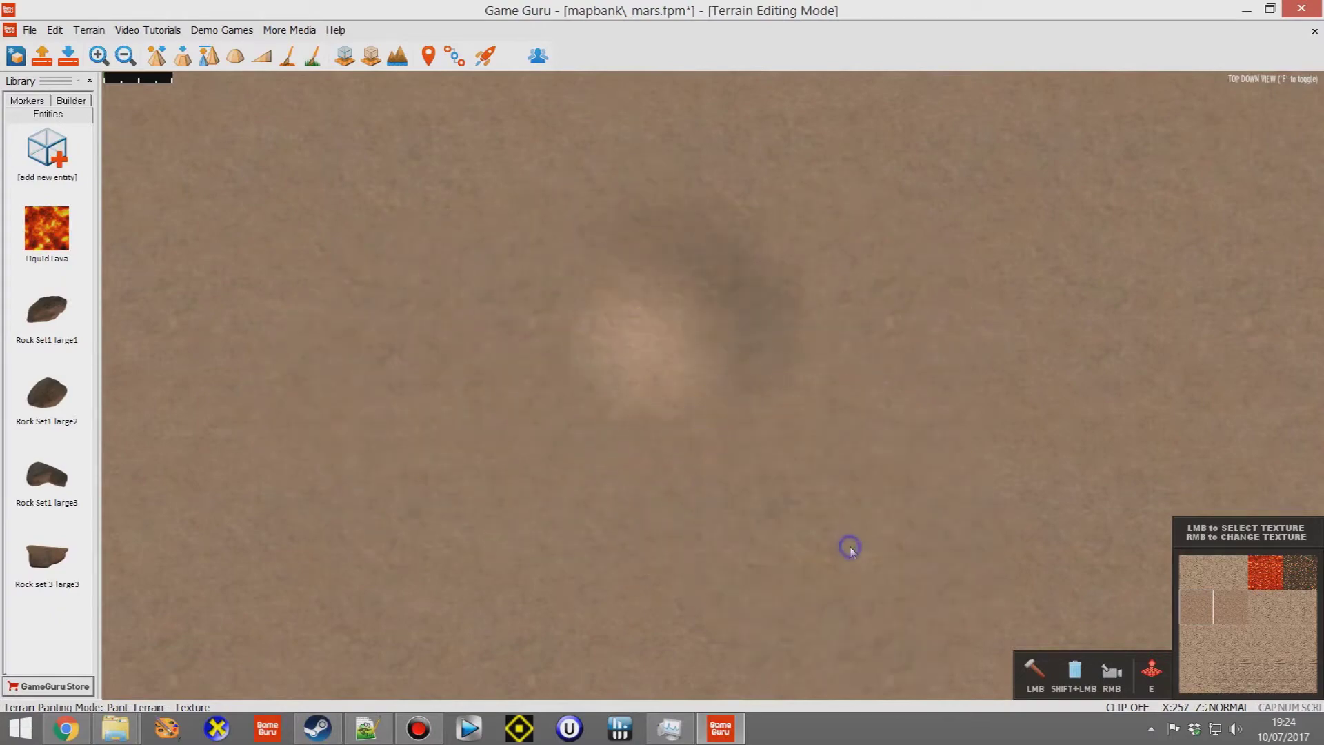
key("w")
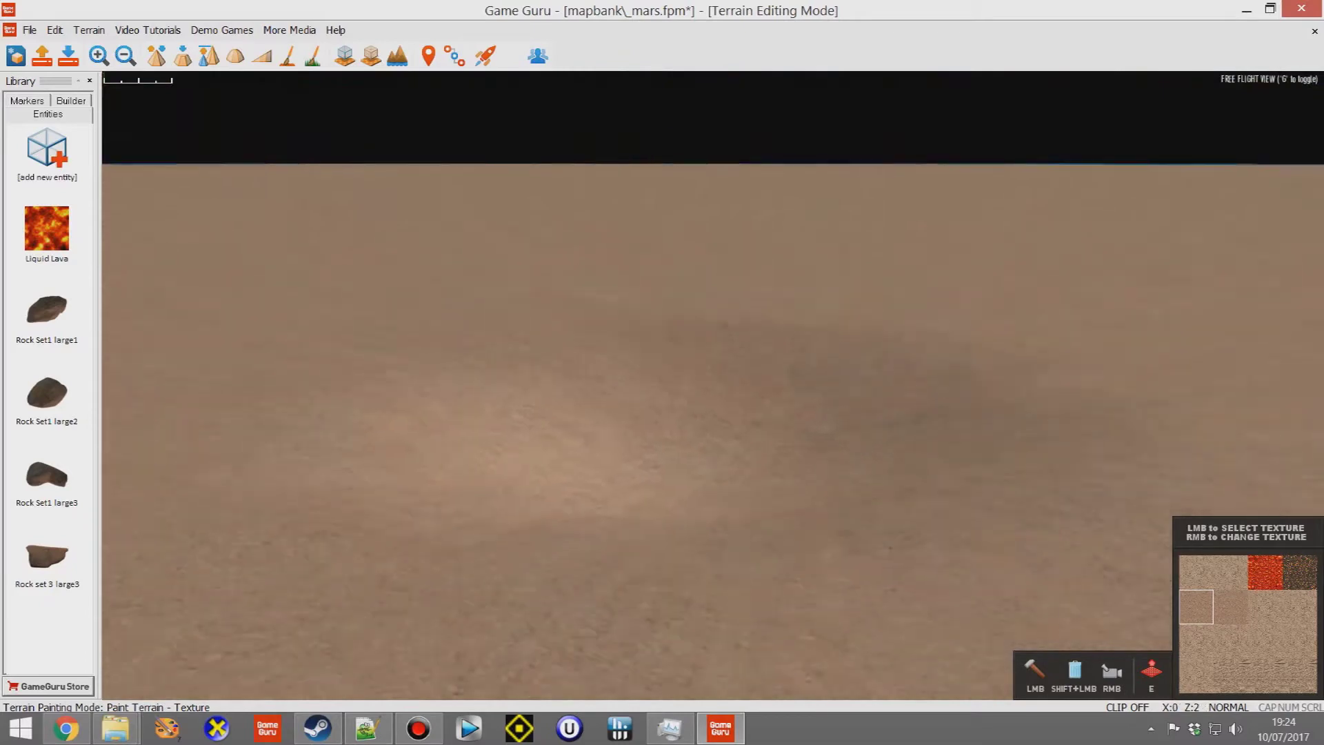
key("s")
right_click_drag(929, 531, 928, 586)
left_click(184, 57)
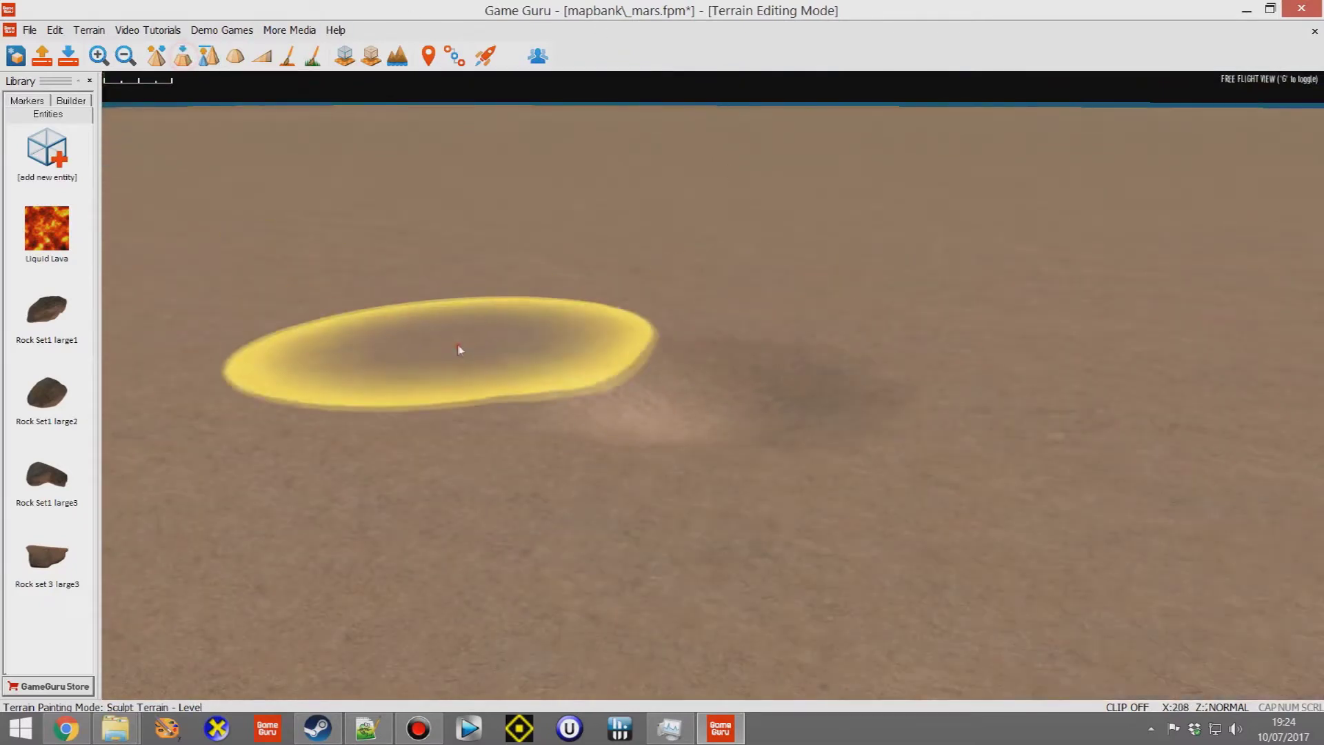
mouse_move(1021, 337)
left_mouse_down()
mouse_move(743, 341)
mouse_move(769, 360)
mouse_move(727, 310)
mouse_move(236, 179)
mouse_move(222, 191)
mouse_move(474, 320)
mouse_move(397, 275)
left_mouse_up()
key("plus")
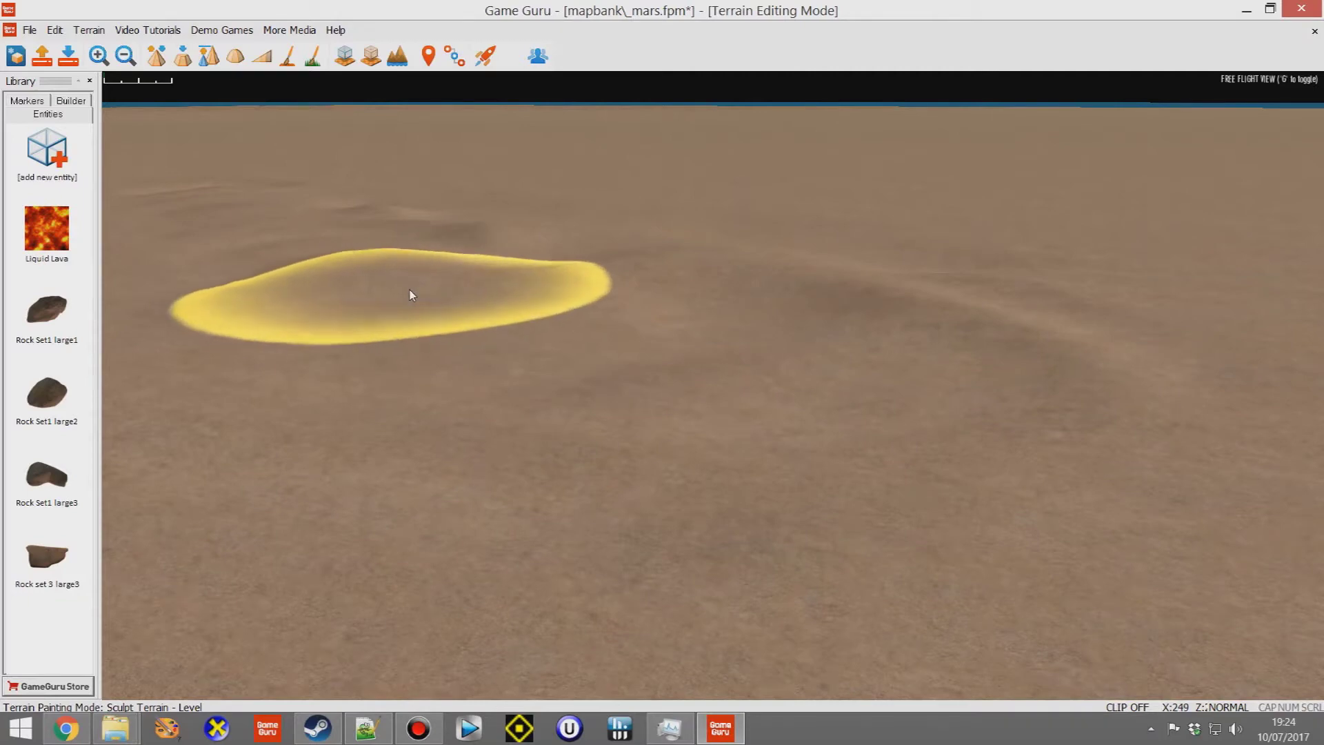
mouse_move(849, 197)
left_mouse_down()
mouse_move(378, 201)
mouse_move(217, 230)
mouse_move(605, 271)
mouse_move(966, 334)
mouse_move(502, 313)
mouse_move(768, 476)
mouse_move(804, 364)
mouse_move(407, 186)
mouse_move(1011, 267)
mouse_move(933, 348)
mouse_move(521, 391)
mouse_move(477, 247)
mouse_move(399, 176)
mouse_move(379, 174)
mouse_move(476, 177)
left_mouse_up()
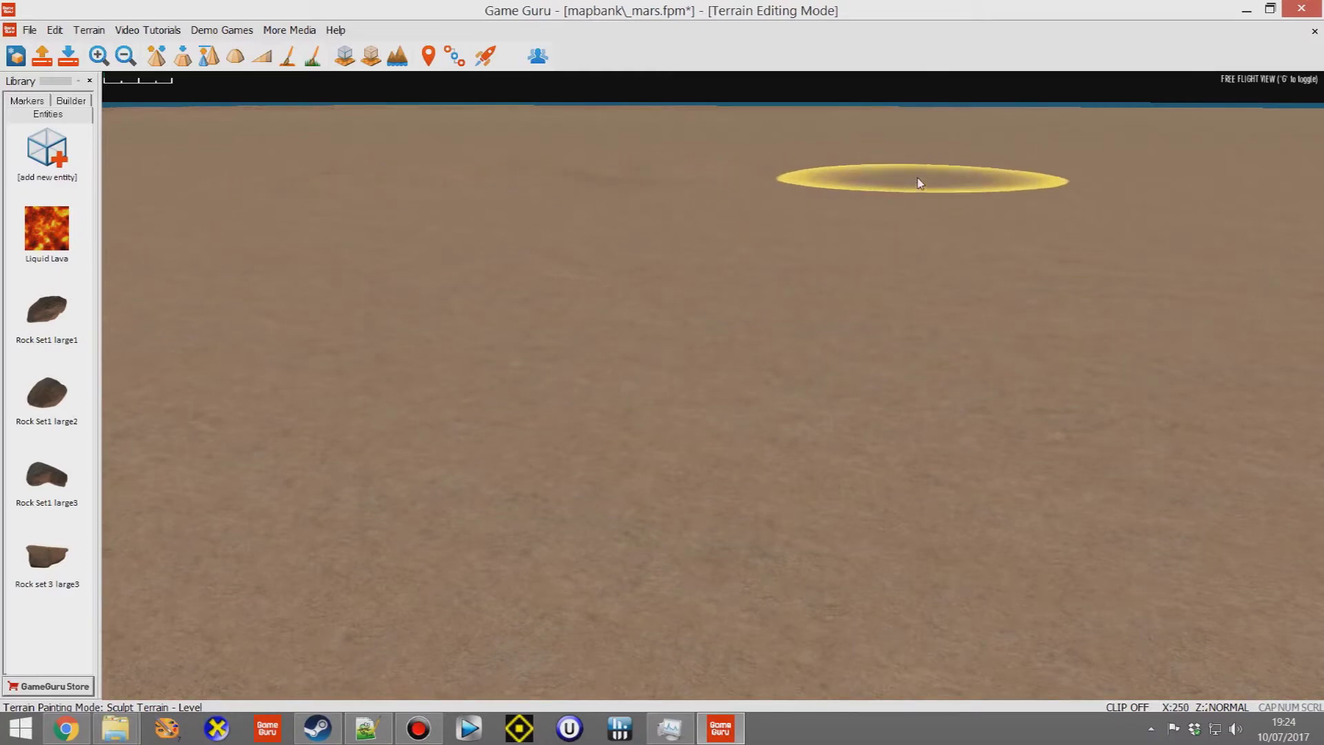
mouse_move(917, 178)
left_mouse_down()
mouse_move(1154, 246)
mouse_move(923, 171)
left_mouse_up()
mouse_move(277, 156)
left_mouse_down()
mouse_move(781, 206)
mouse_move(374, 163)
mouse_move(495, 219)
left_mouse_up()
Step: Reduce the brush size and dig a shallow circular crater in the flattened ground with the Shape sculpting tool
key("g")
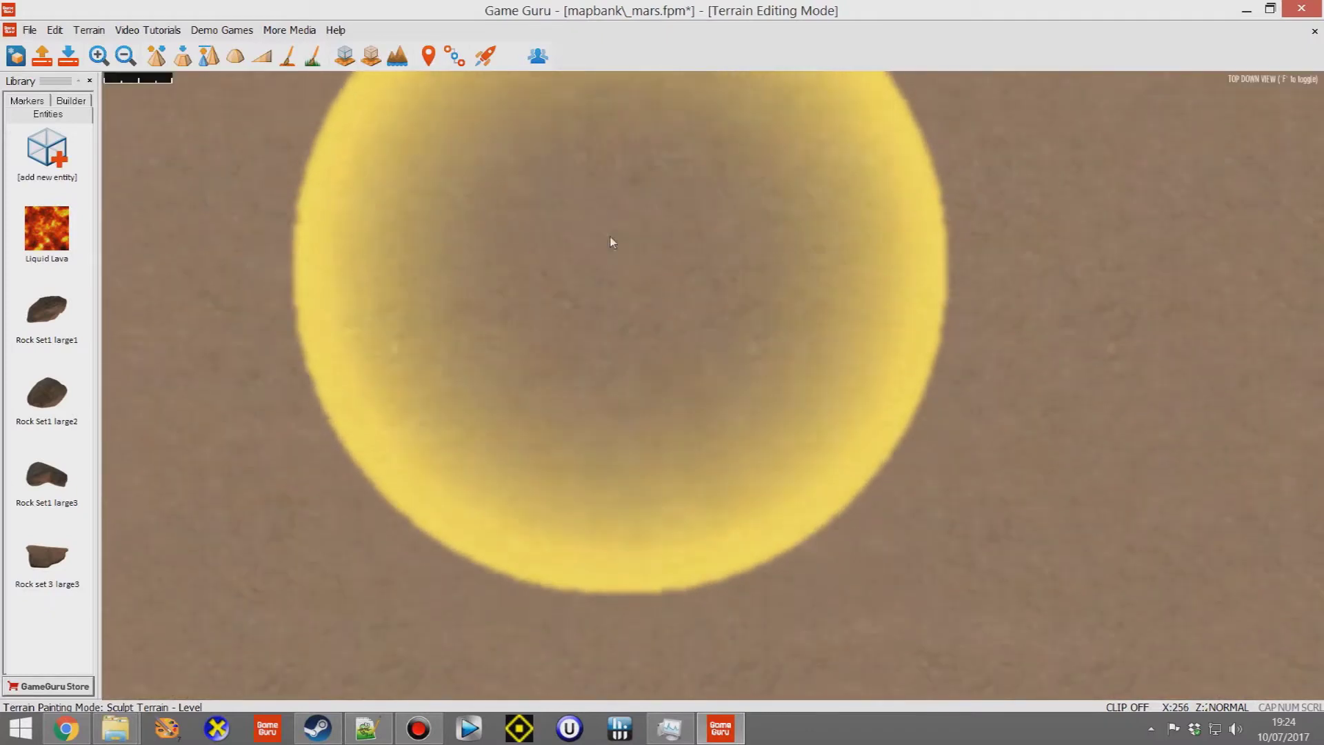
scroll(603, 238, "up", 1)
scroll(614, 258, "down", 5)
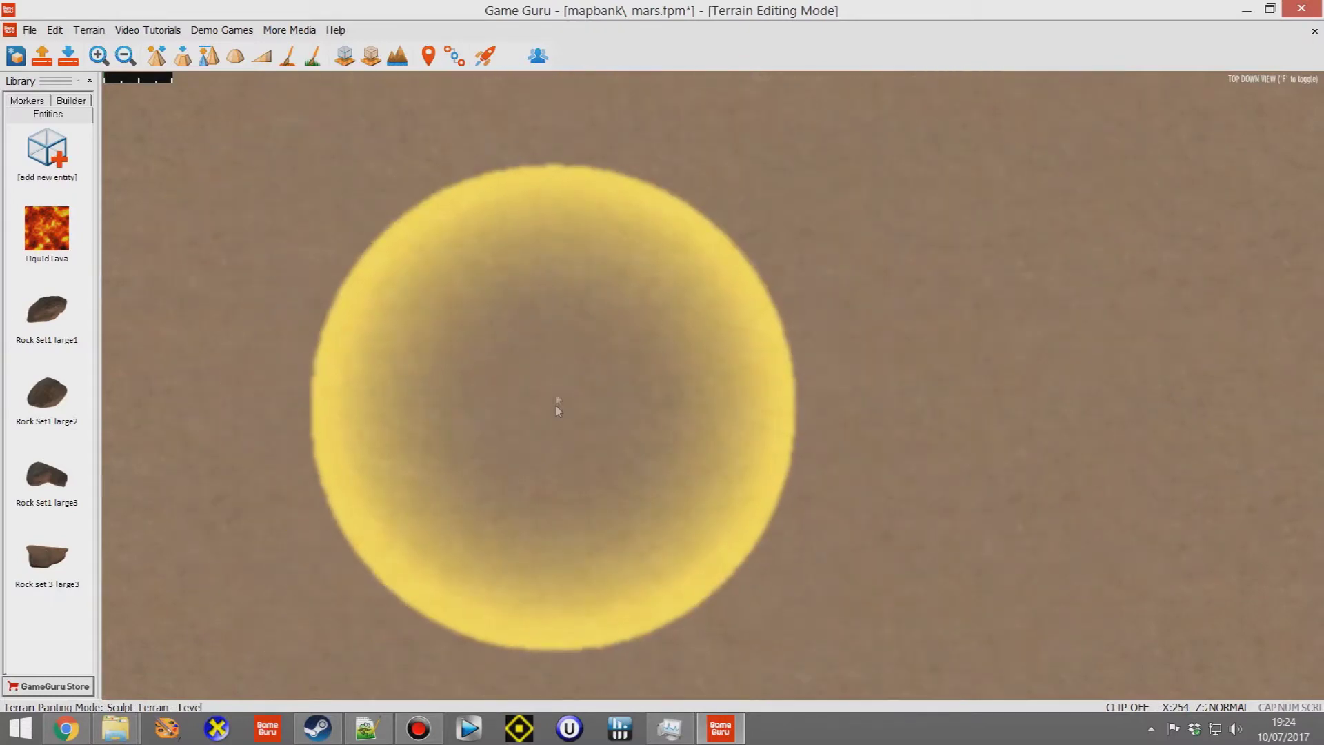
left_click(157, 56)
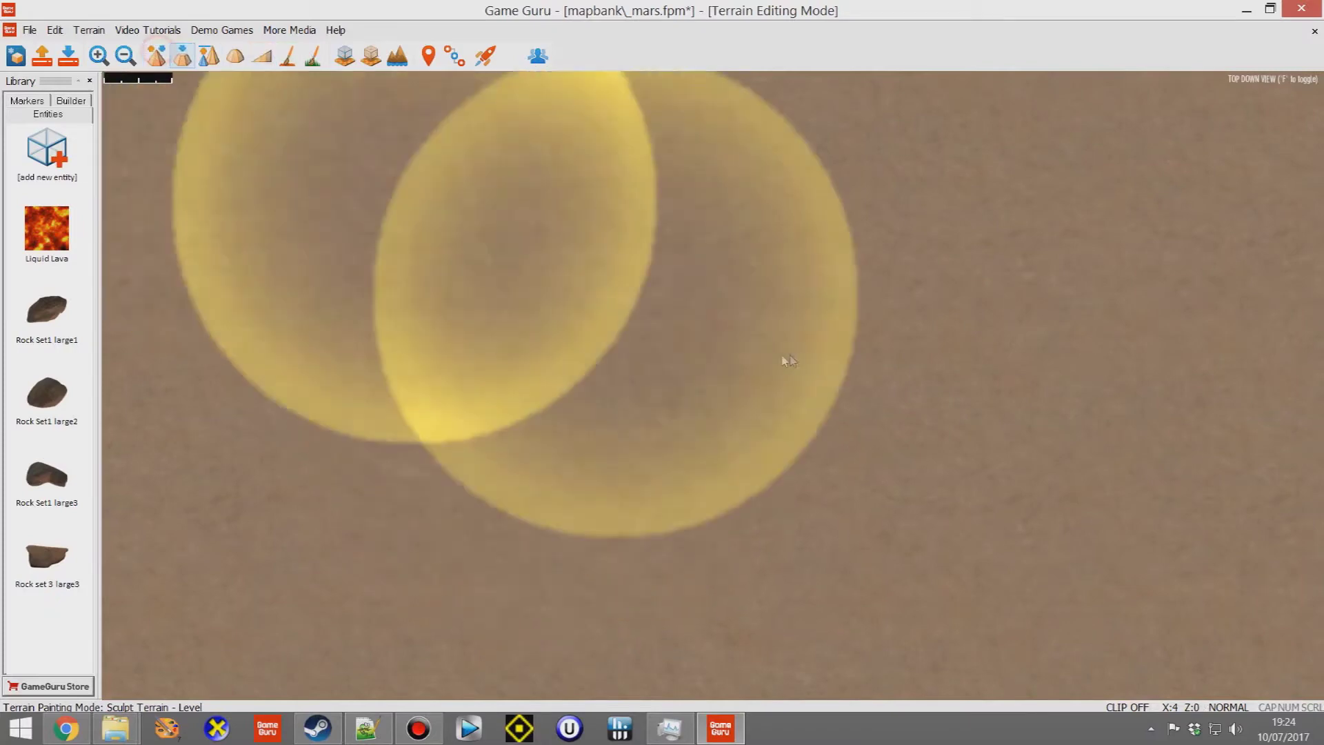
scroll(716, 400, "down", 2)
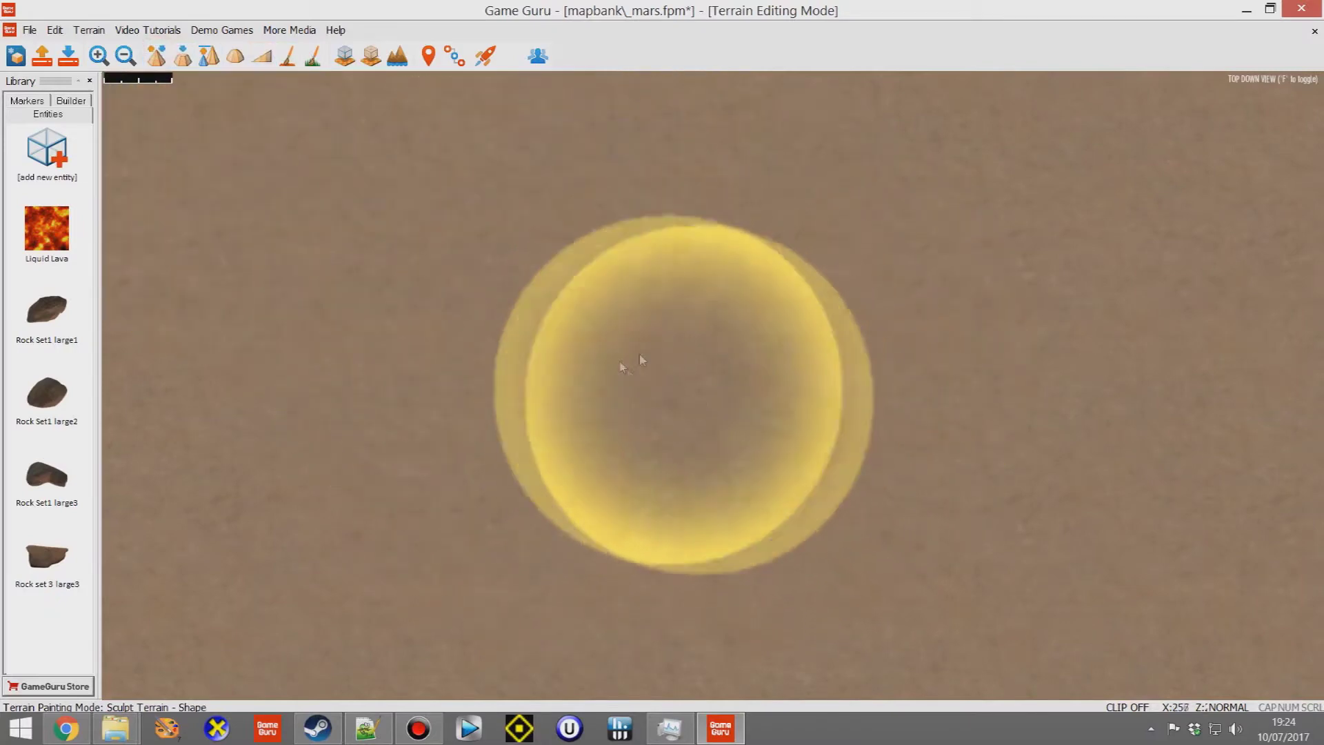
scroll(664, 357, "down", 1)
scroll(669, 338, "down", 1)
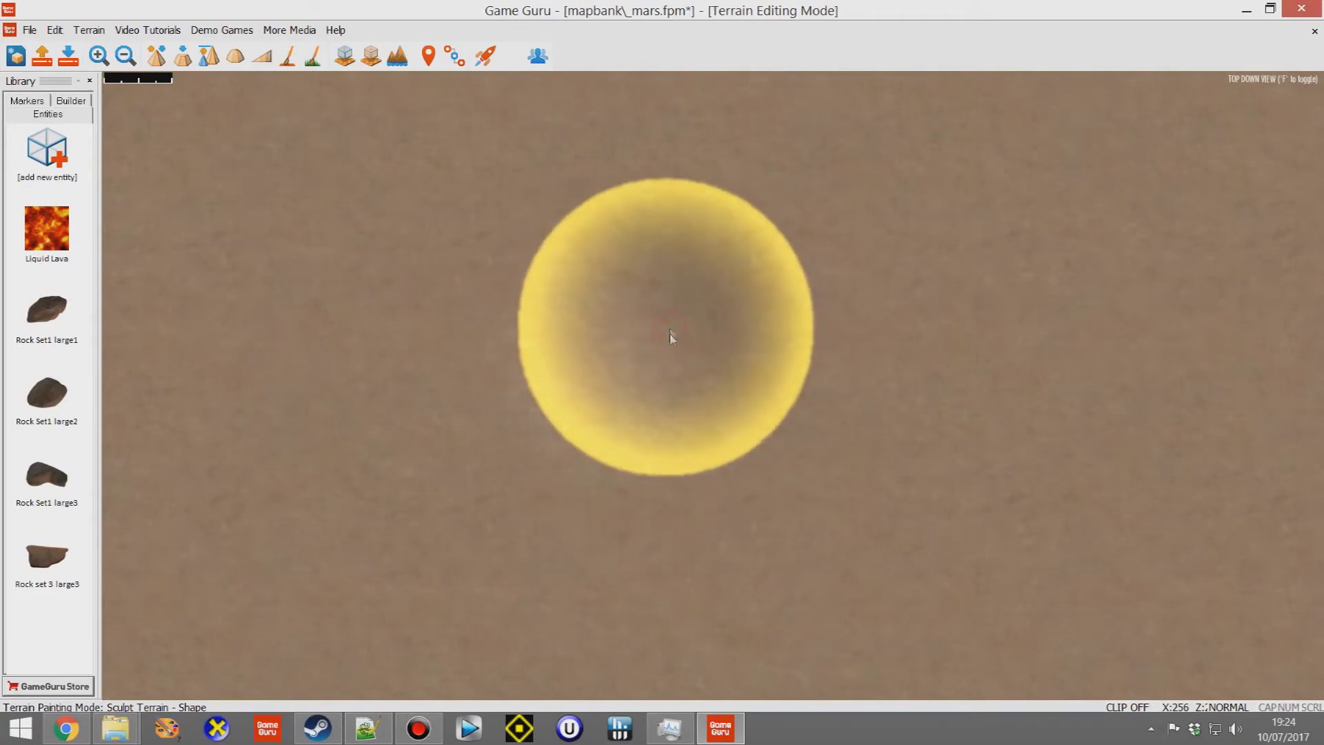
key("f")
key("w")
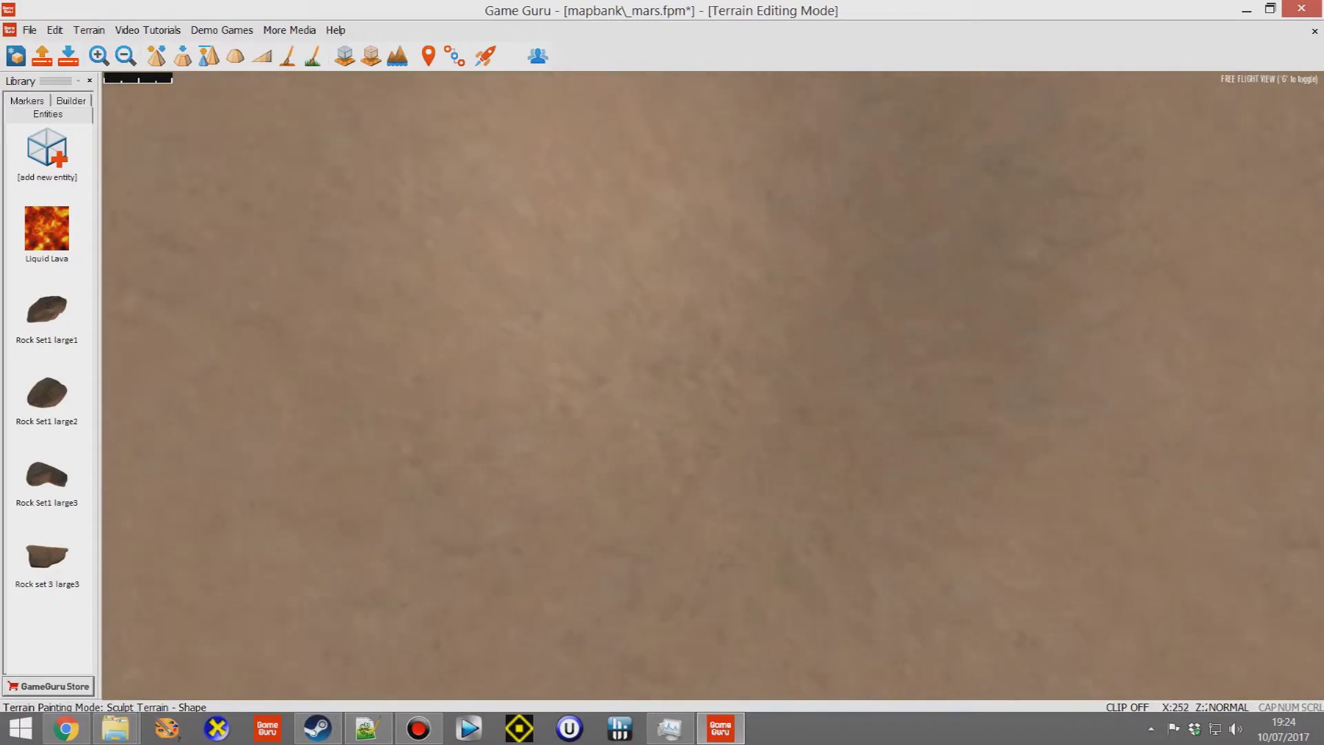
right_click_drag(669, 338, 669, 269)
key("s")
key("w")
key("s")
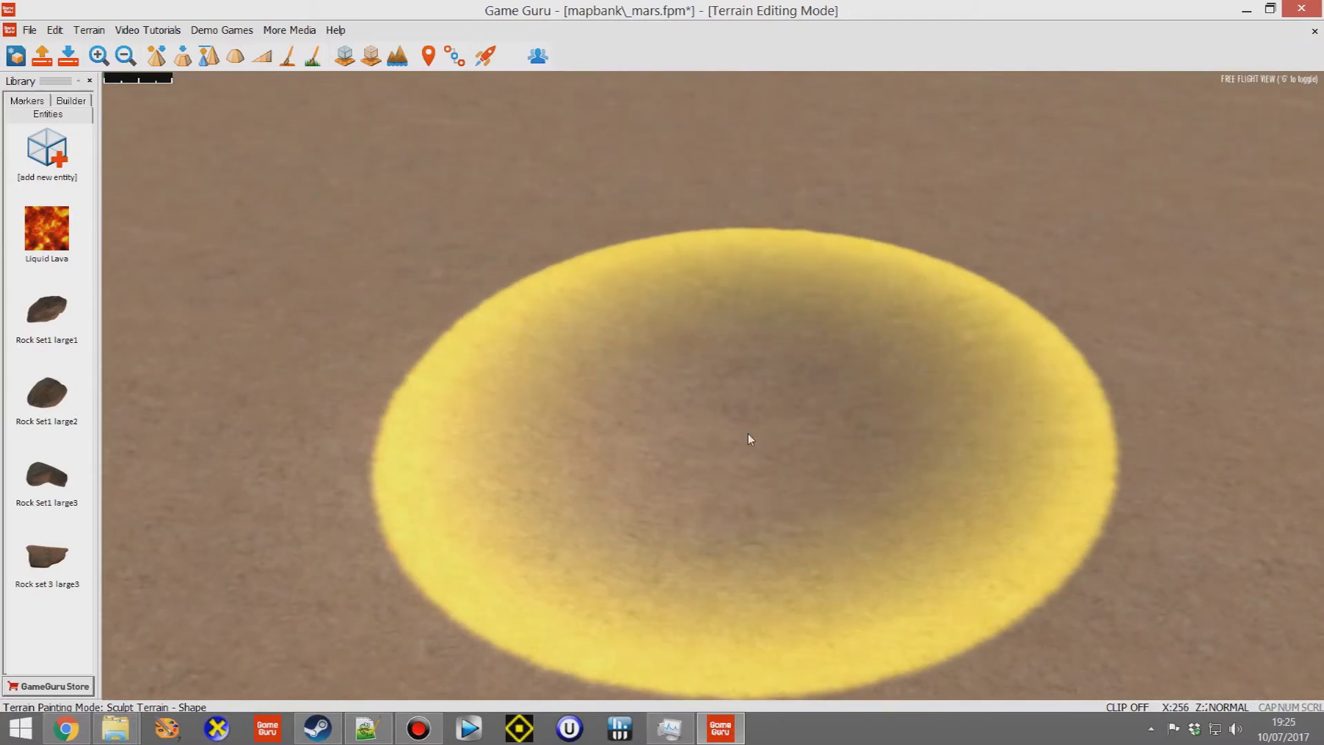
Step: Pick the Liquid Lava entity and position a tile inside the crater, adjusting how it sits against the ground
left_click(287, 55)
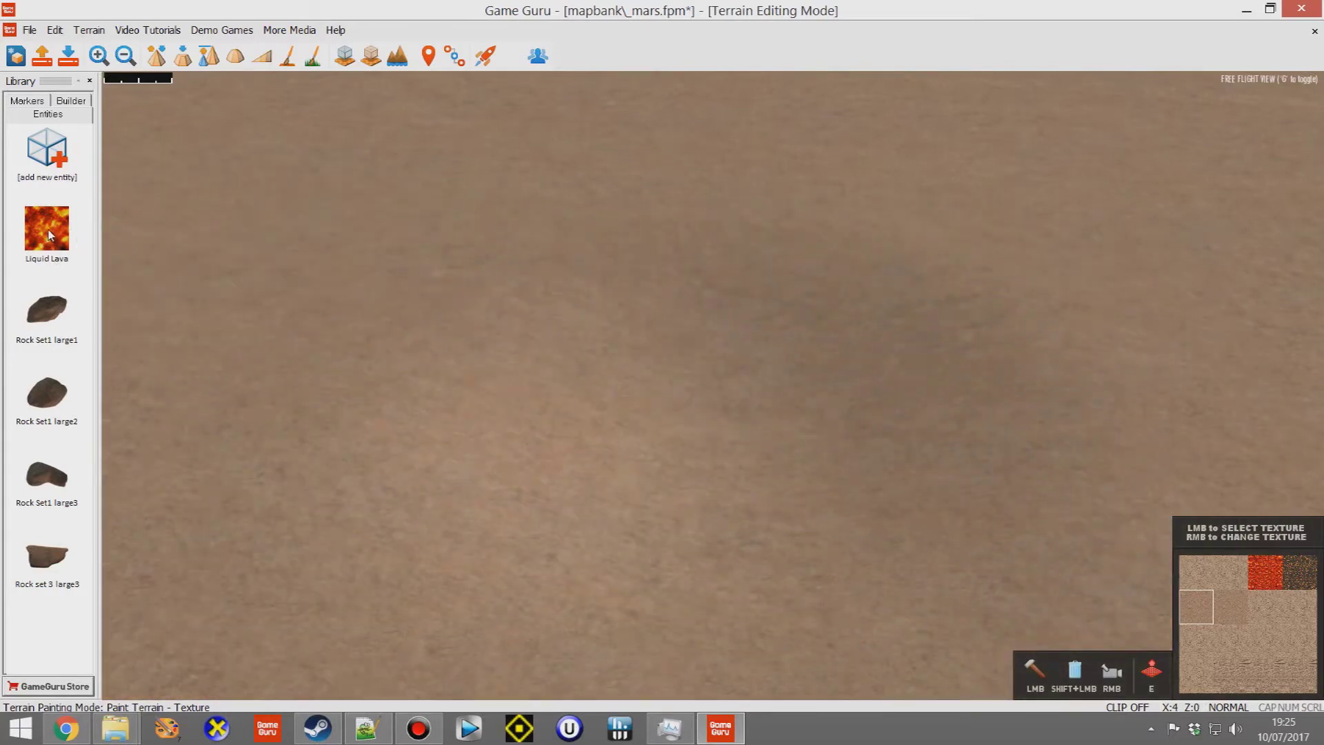
left_click(49, 235)
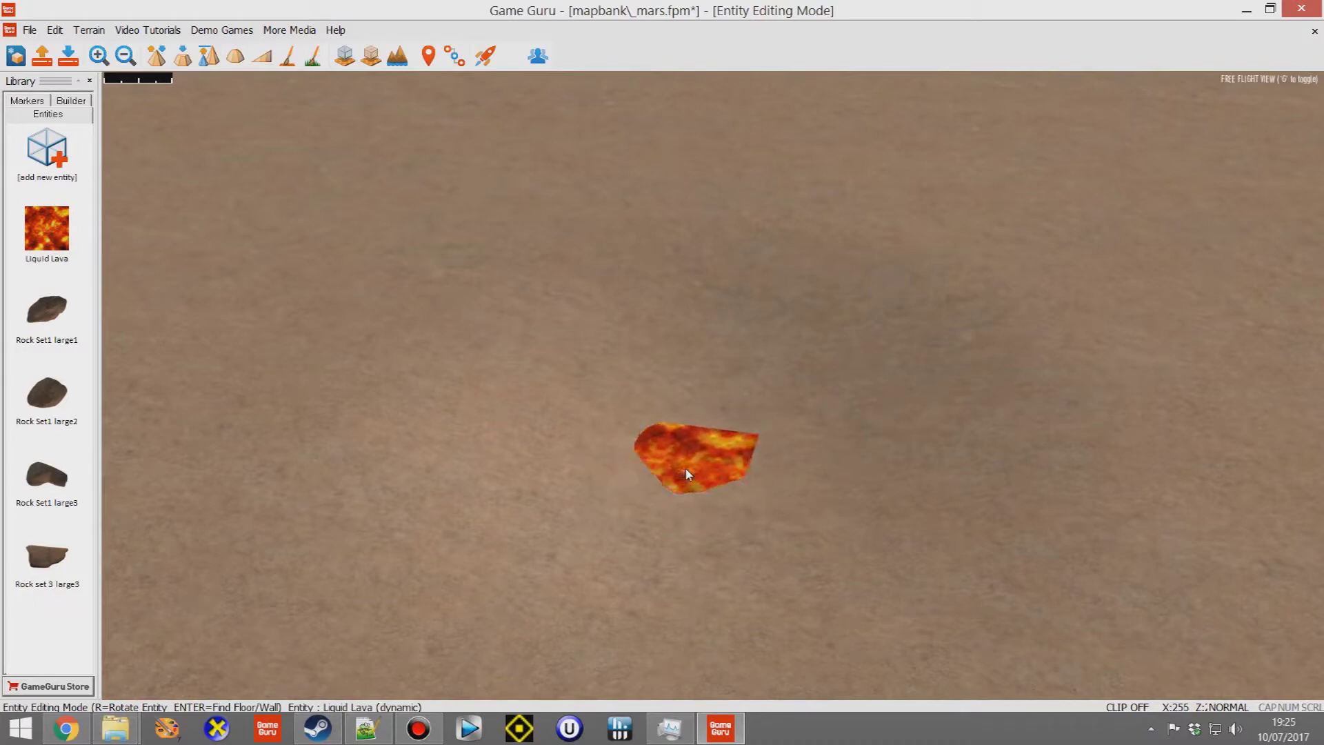
key("r")
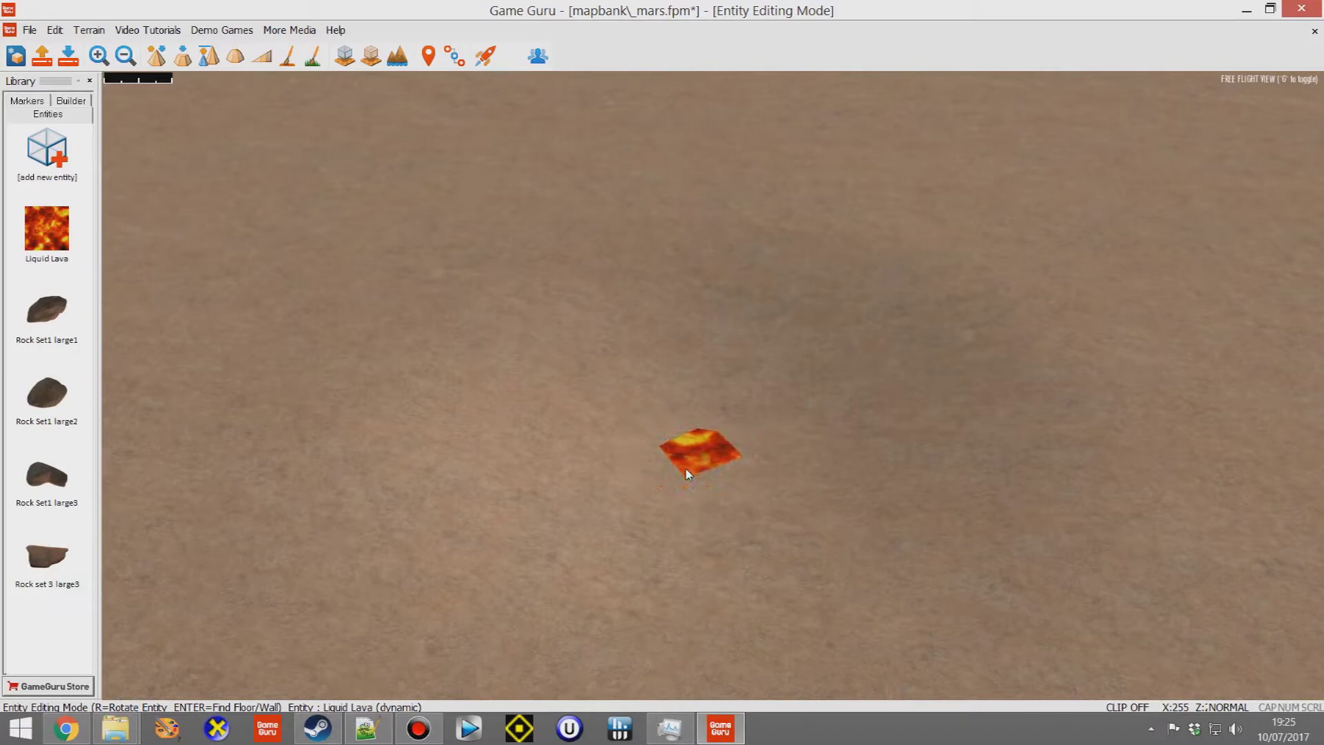
key("r")
key("r")
key("r")
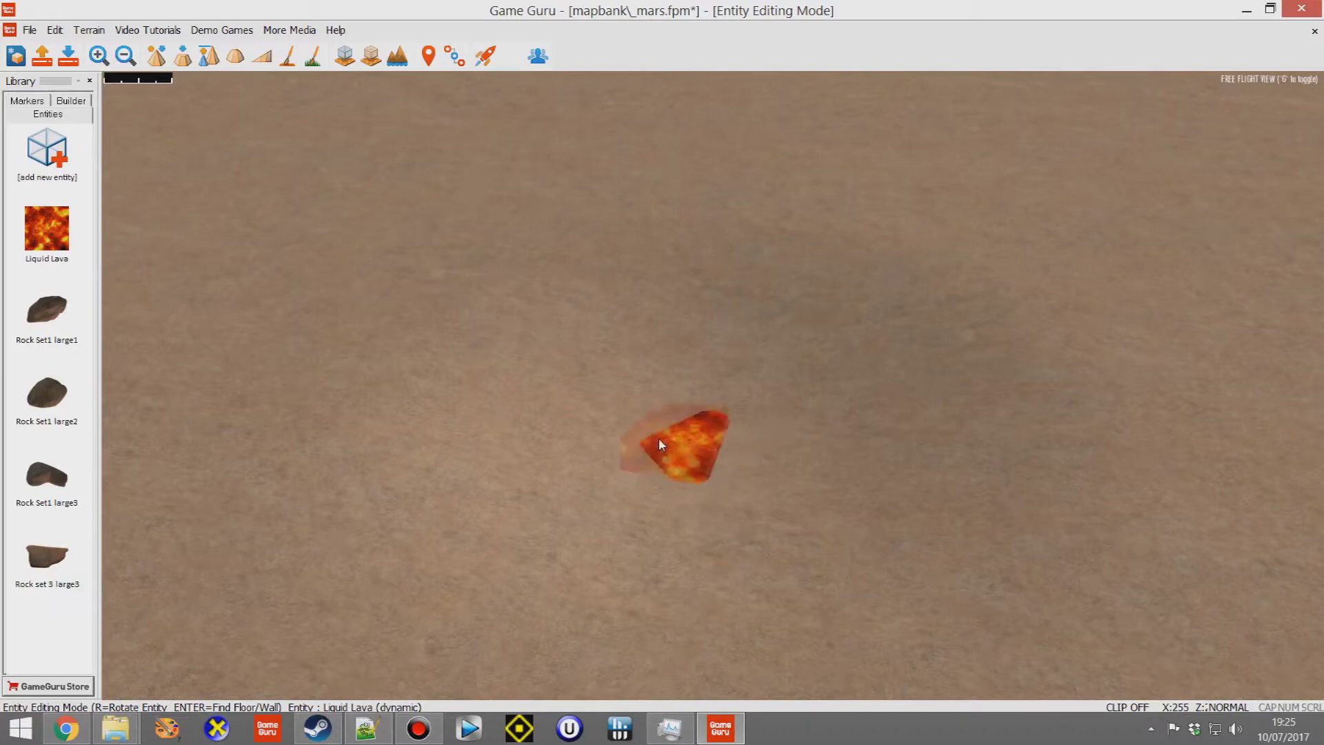
key("r")
key("r")
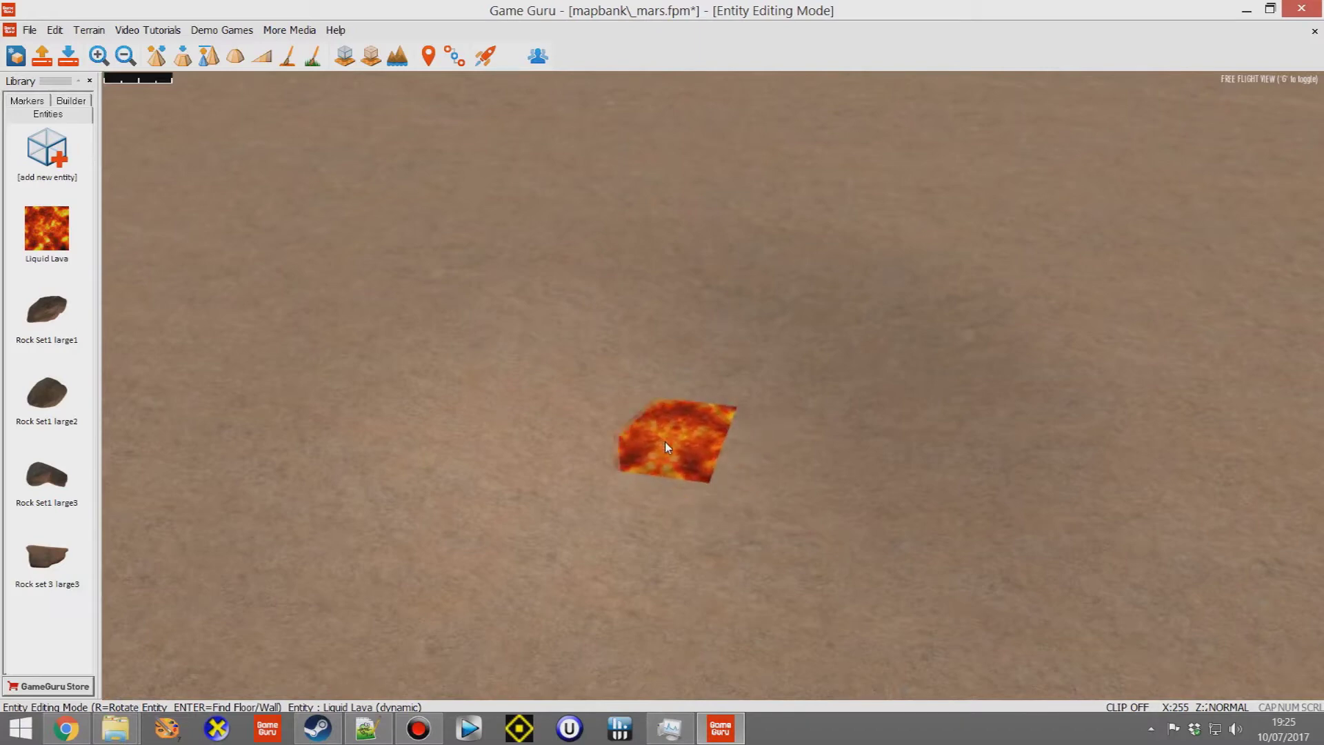
left_click(577, 404)
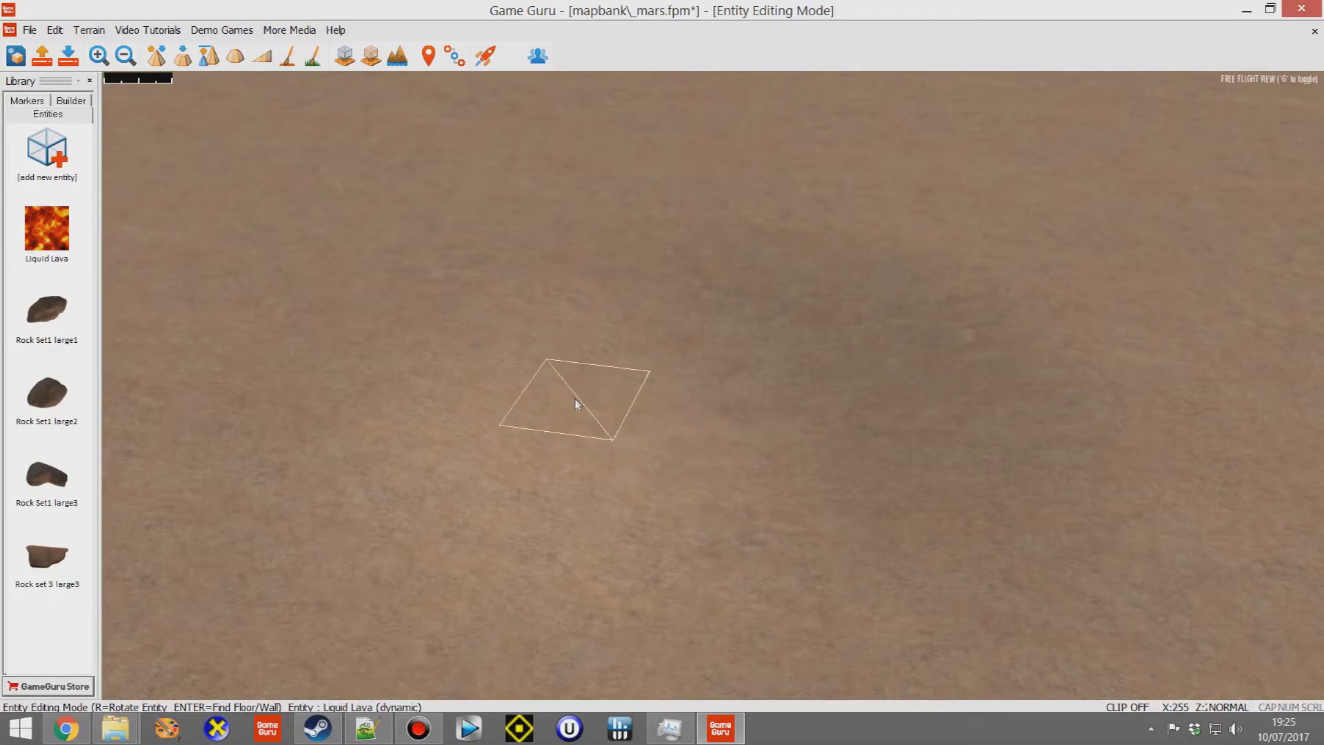
key("r")
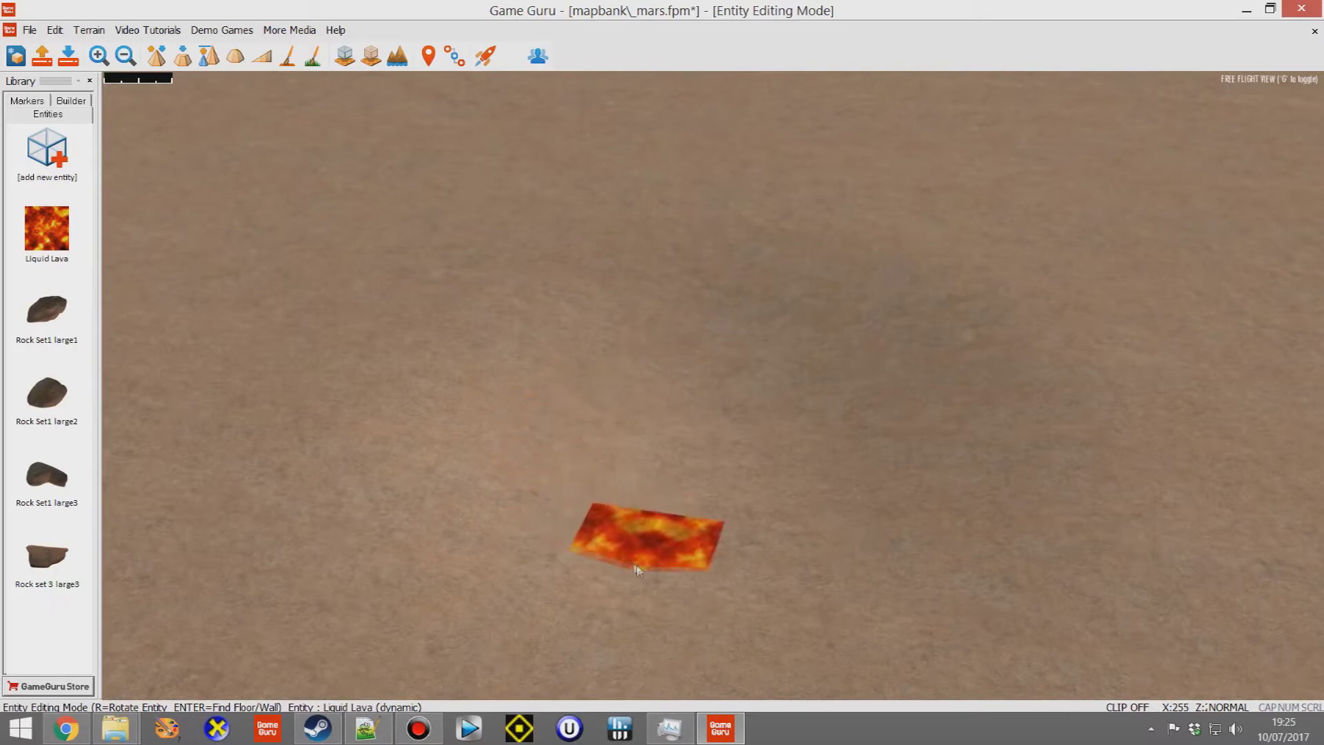
left_click(586, 447)
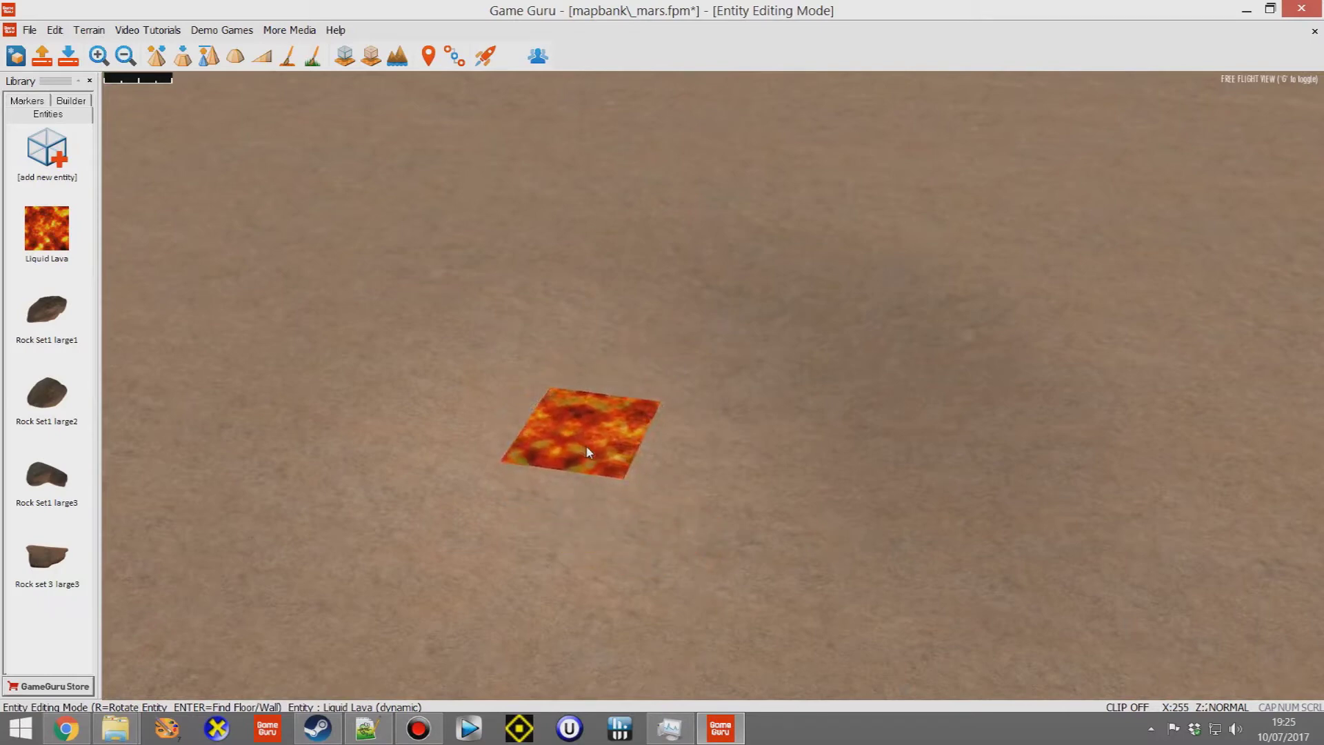
Step: Switch entity placement to grid mode and fill the crater with adjoining Liquid Lava tiles
key("z")
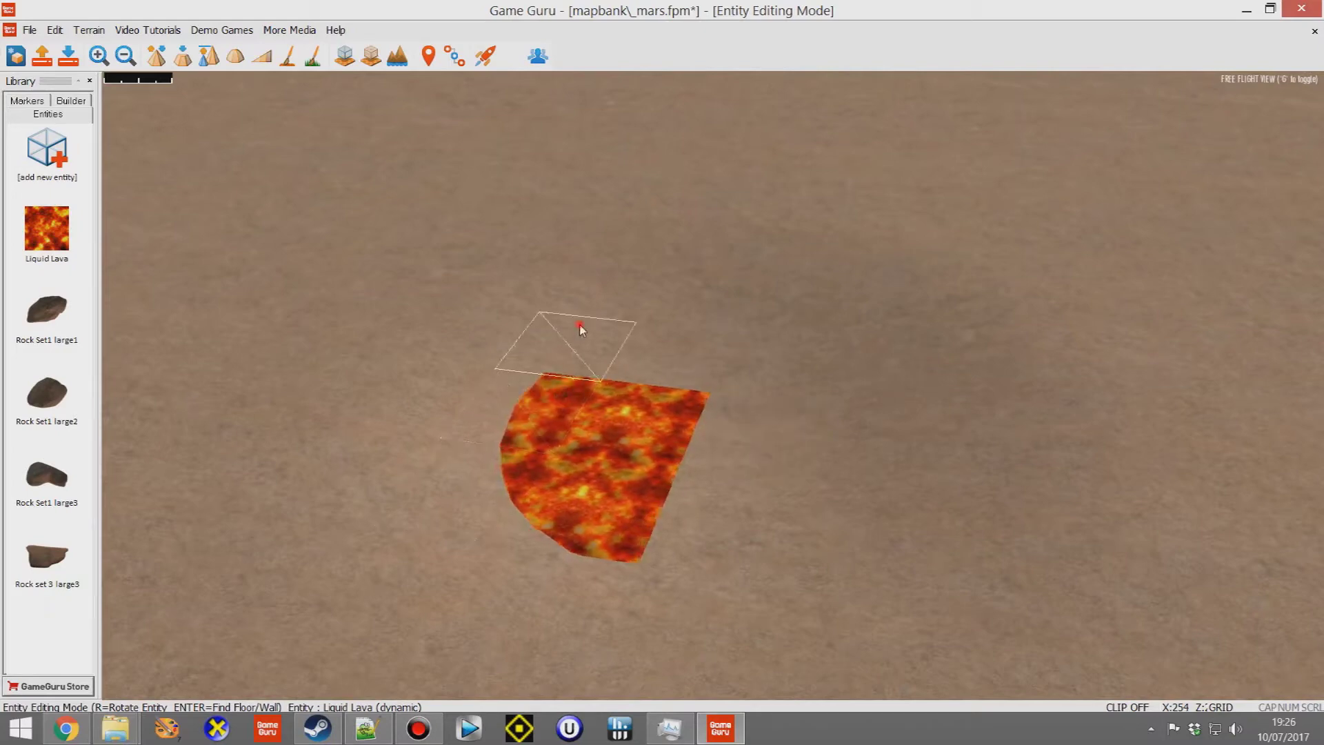
left_click(724, 527)
left_click(644, 629)
left_click(531, 588)
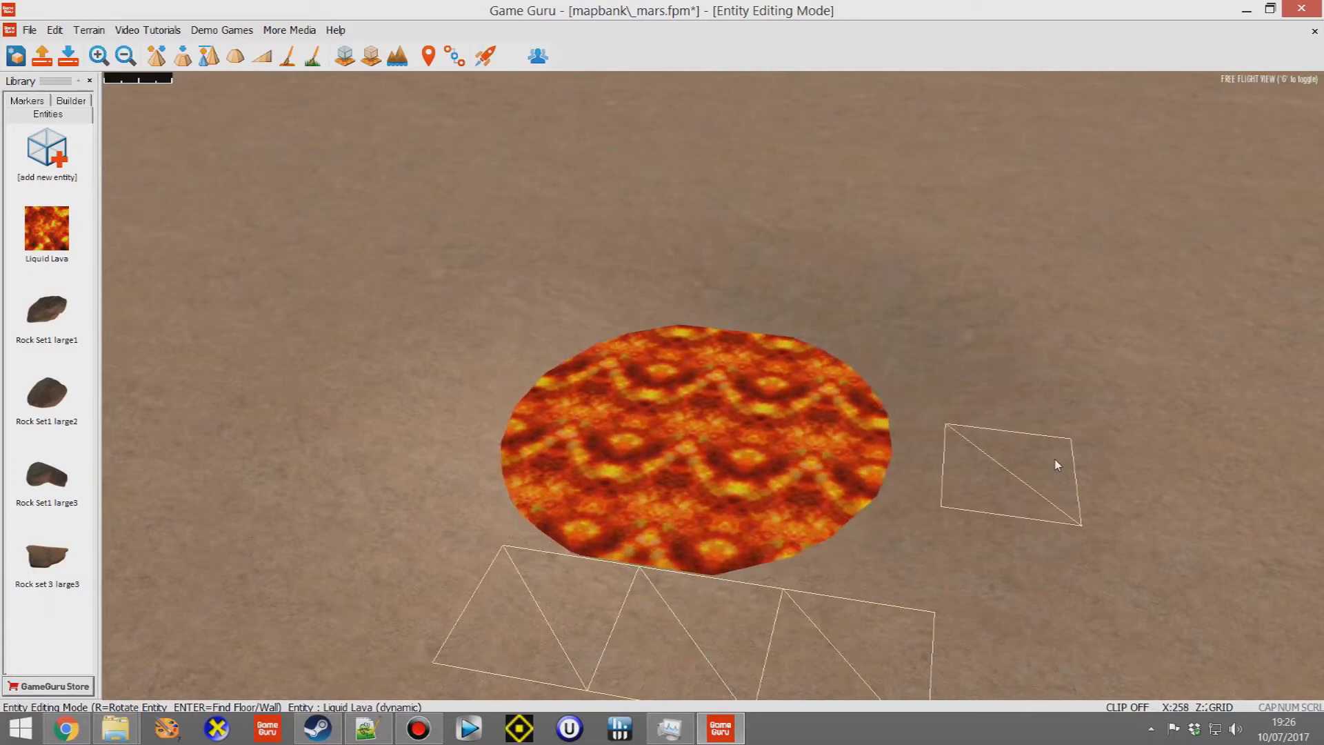
Step: Paint the red lava ground texture around the edge of the lava pool
left_click(288, 57)
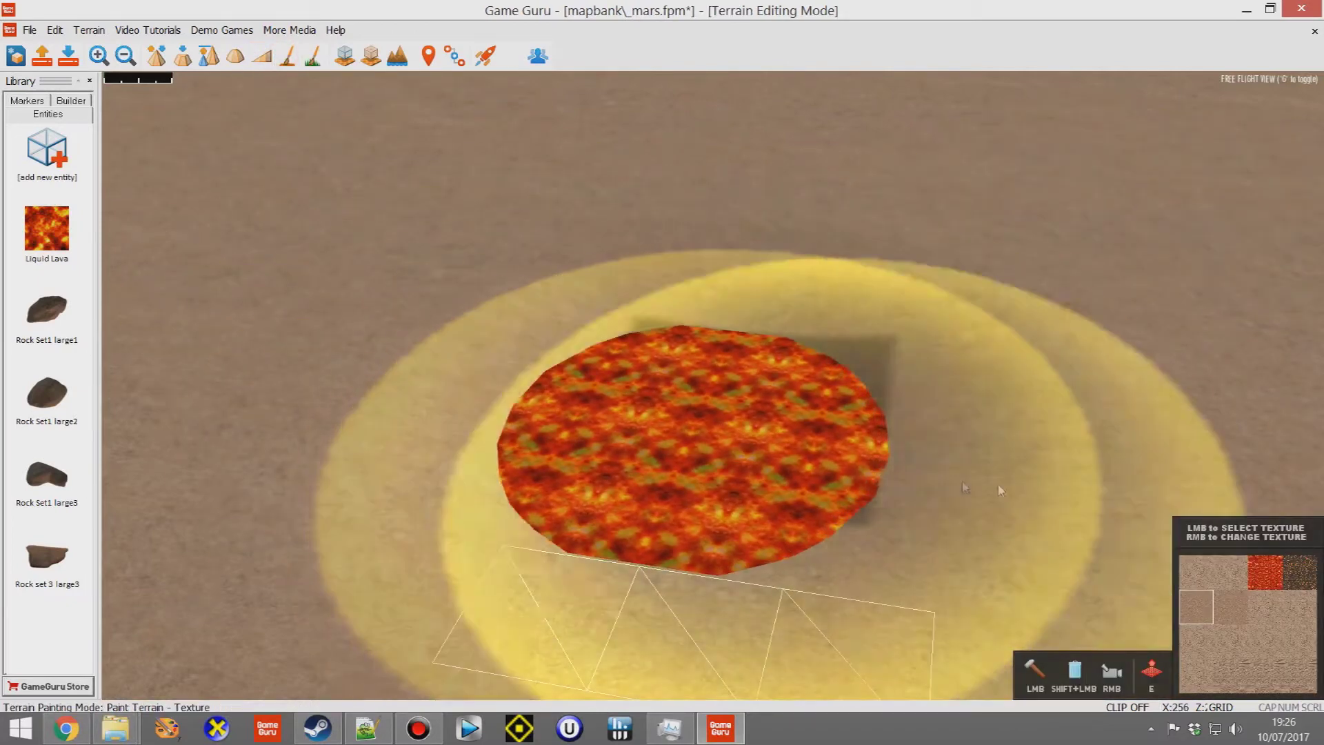
left_click(1266, 574)
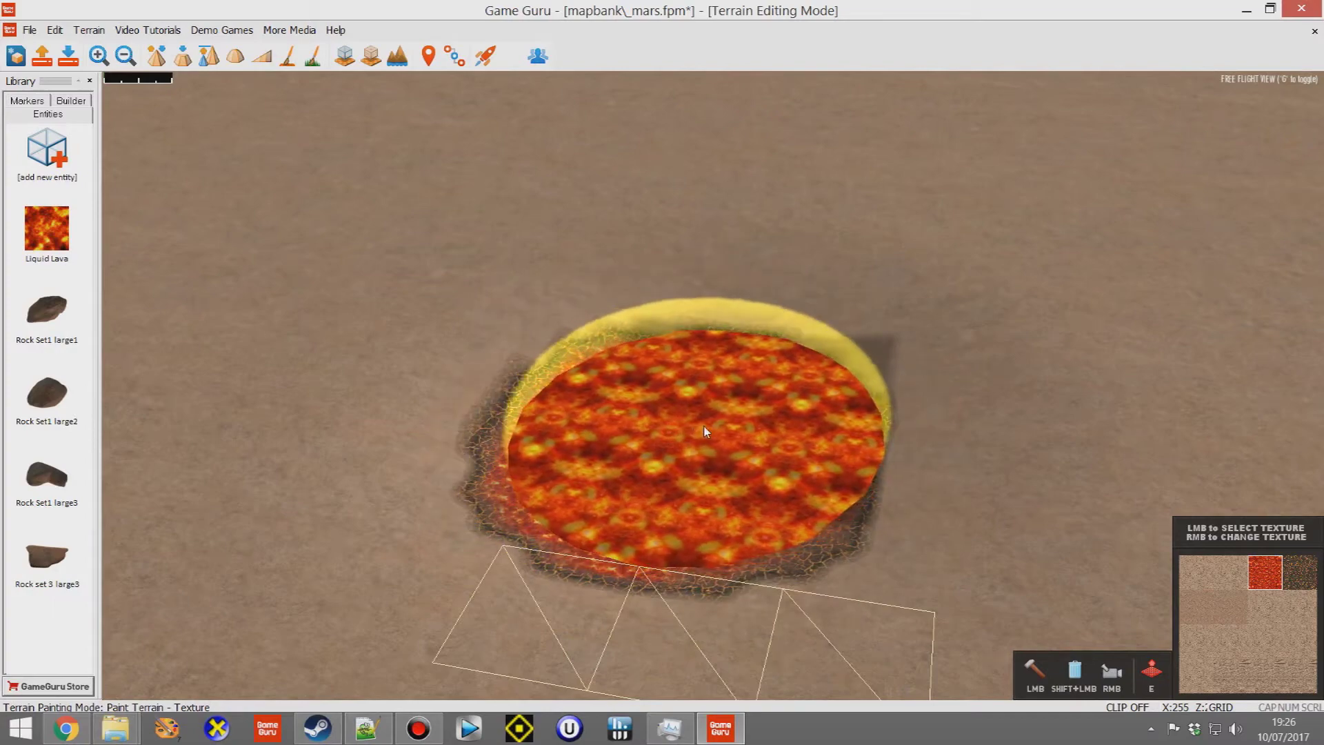
Step: Paint lava texture at the pool's far edge with a smaller brush and cover the excess with the sandy texture
right_click_drag(763, 373, 763, 453)
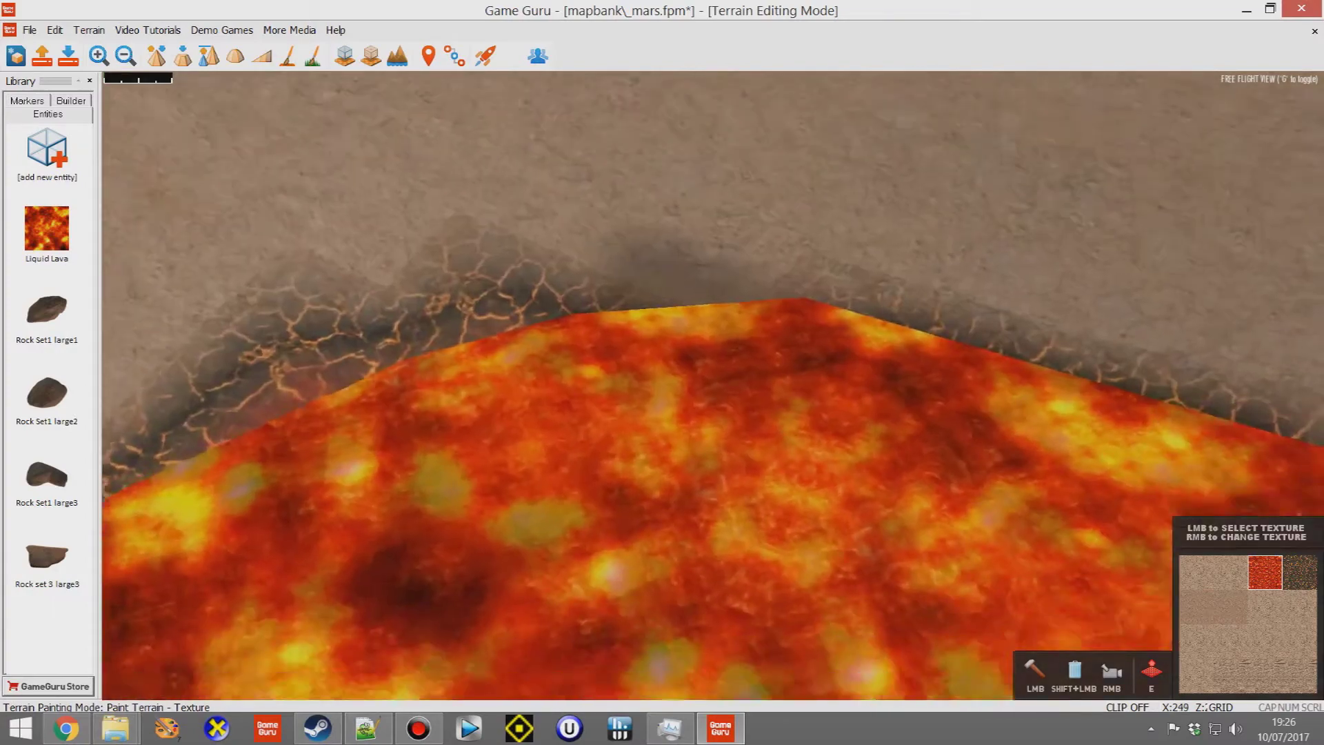
key("s")
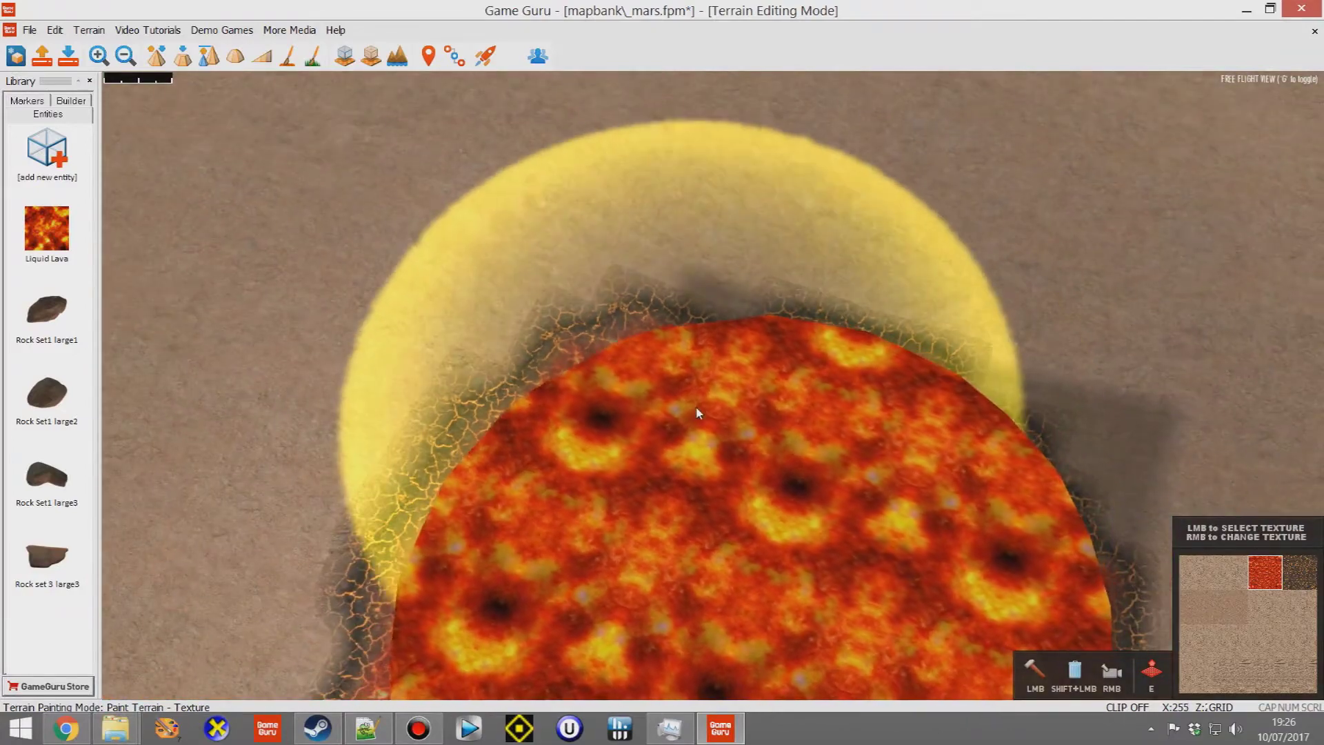
scroll(696, 405, "down", 5)
mouse_move(664, 394)
left_mouse_down()
mouse_move(593, 368)
mouse_move(586, 314)
mouse_move(562, 324)
mouse_move(599, 306)
mouse_move(583, 296)
mouse_move(610, 304)
left_mouse_up()
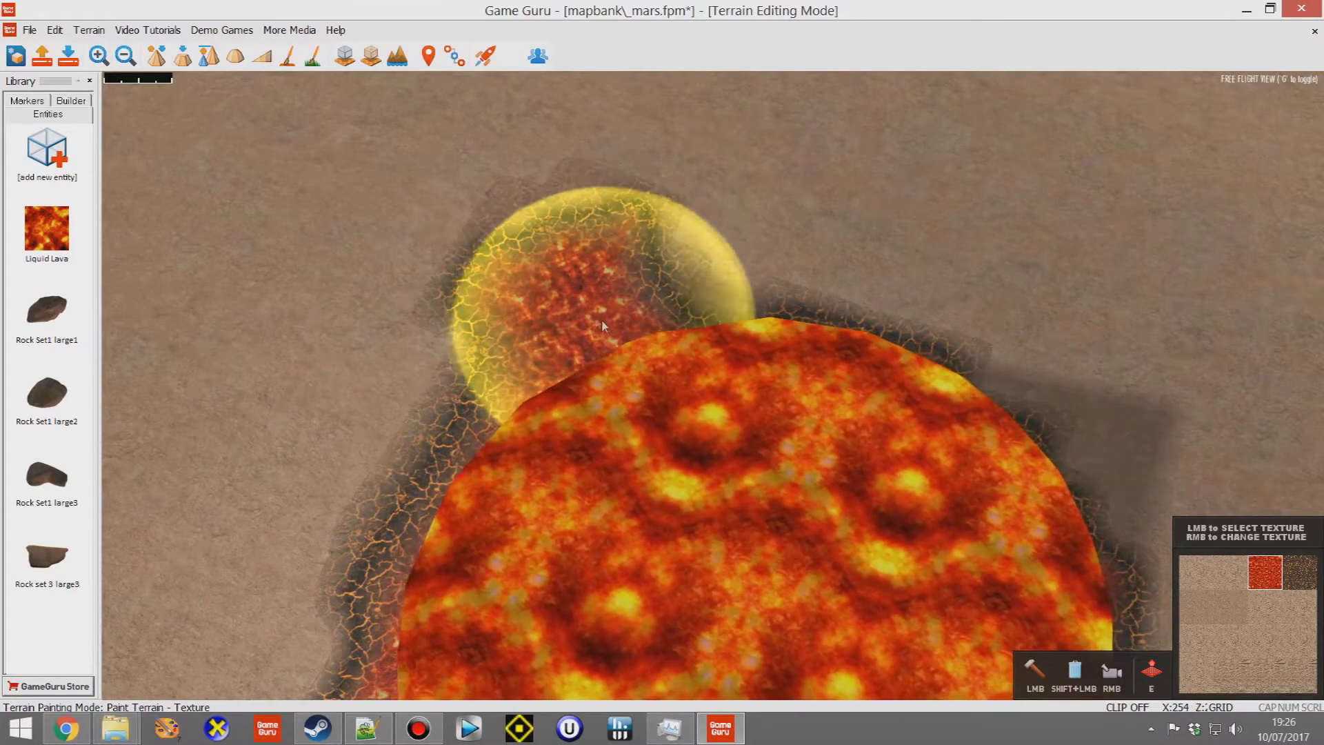
left_click(1197, 606)
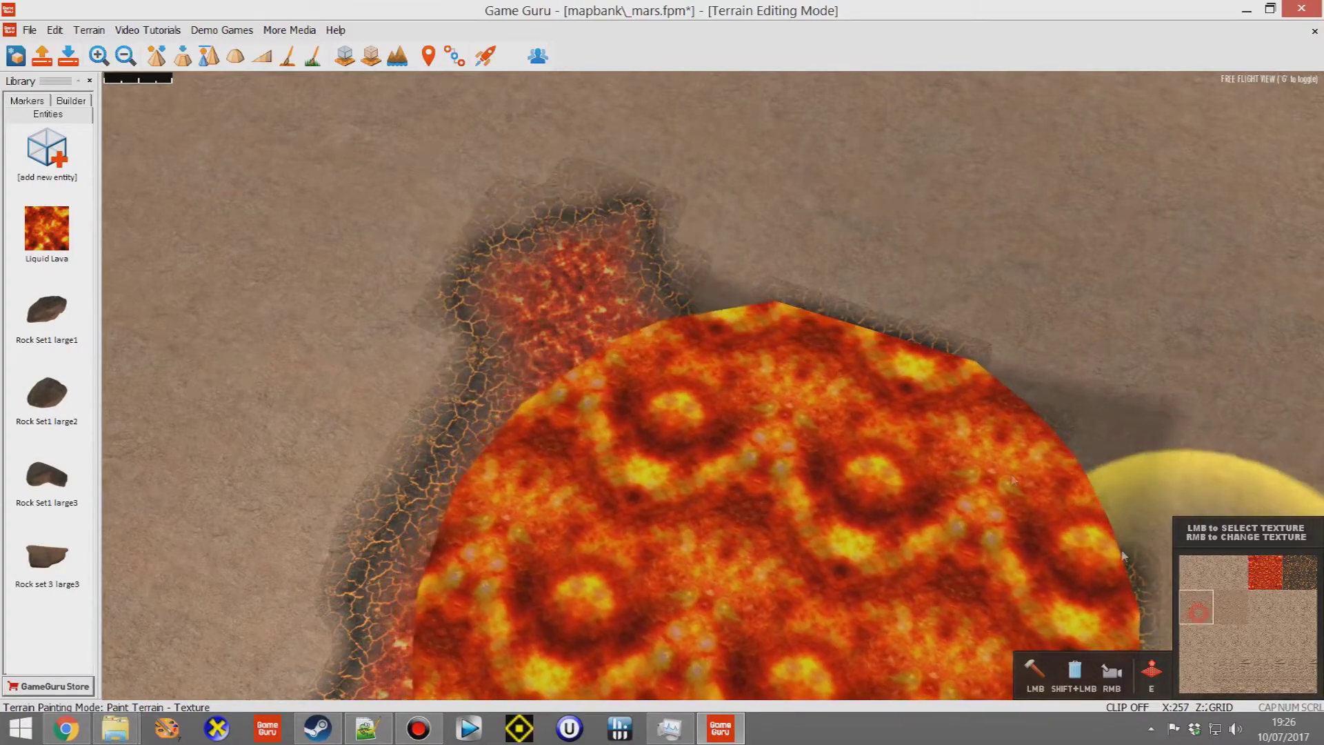
mouse_move(490, 279)
left_mouse_down()
mouse_move(627, 254)
mouse_move(547, 283)
left_mouse_up()
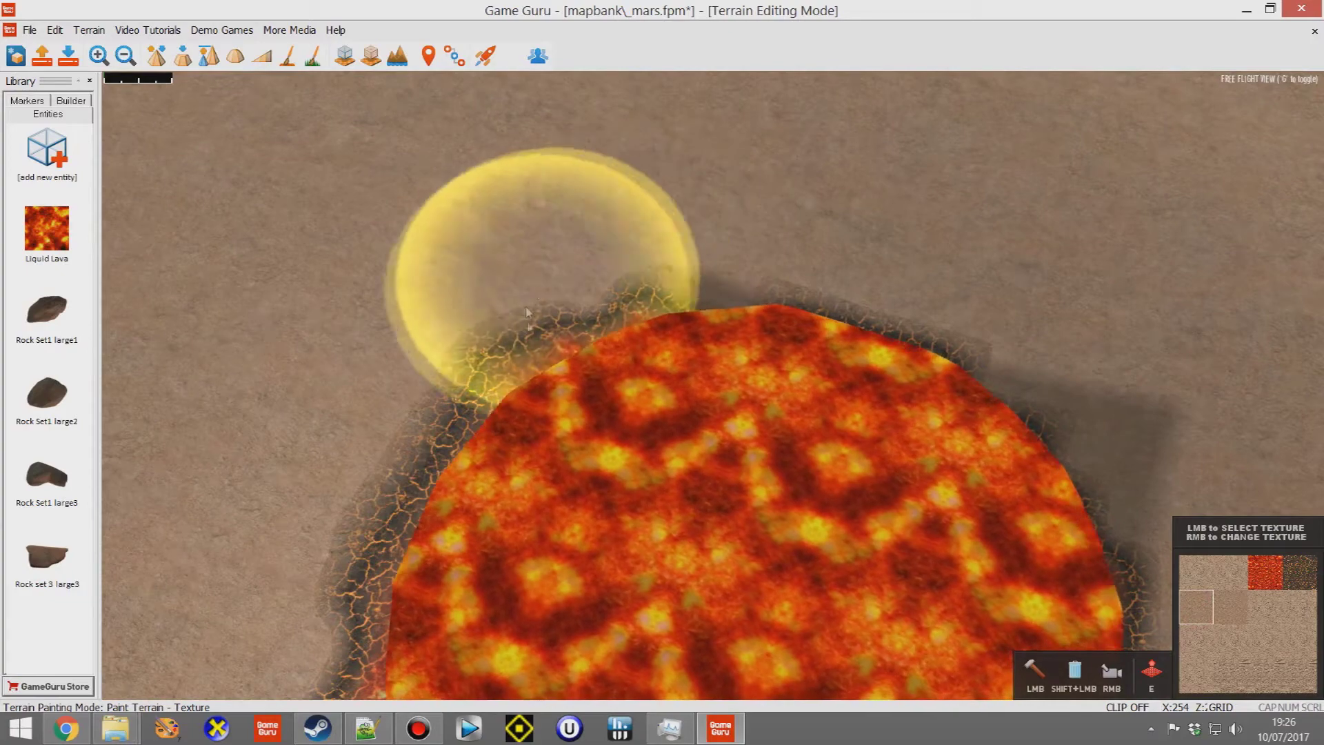
Step: Paint the red lava ground texture along the lava pool's rim, inside the dark cracked border
left_click(1271, 583)
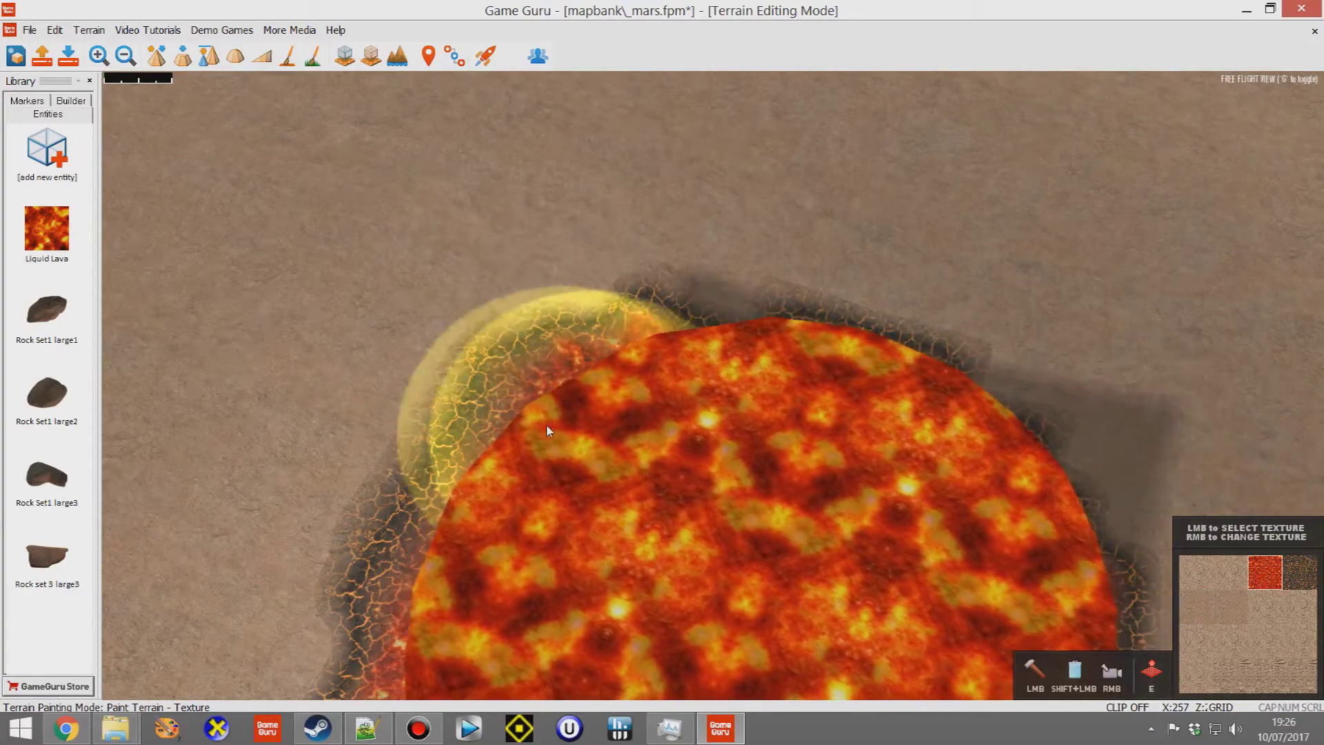
mouse_move(524, 386)
left_mouse_down()
mouse_move(624, 327)
mouse_move(593, 331)
mouse_move(721, 353)
mouse_move(483, 400)
mouse_move(784, 333)
mouse_move(769, 348)
mouse_move(917, 387)
mouse_move(978, 422)
mouse_move(993, 462)
mouse_move(984, 479)
mouse_move(1007, 474)
mouse_move(887, 429)
left_mouse_up()
scroll(888, 429, "down", 3)
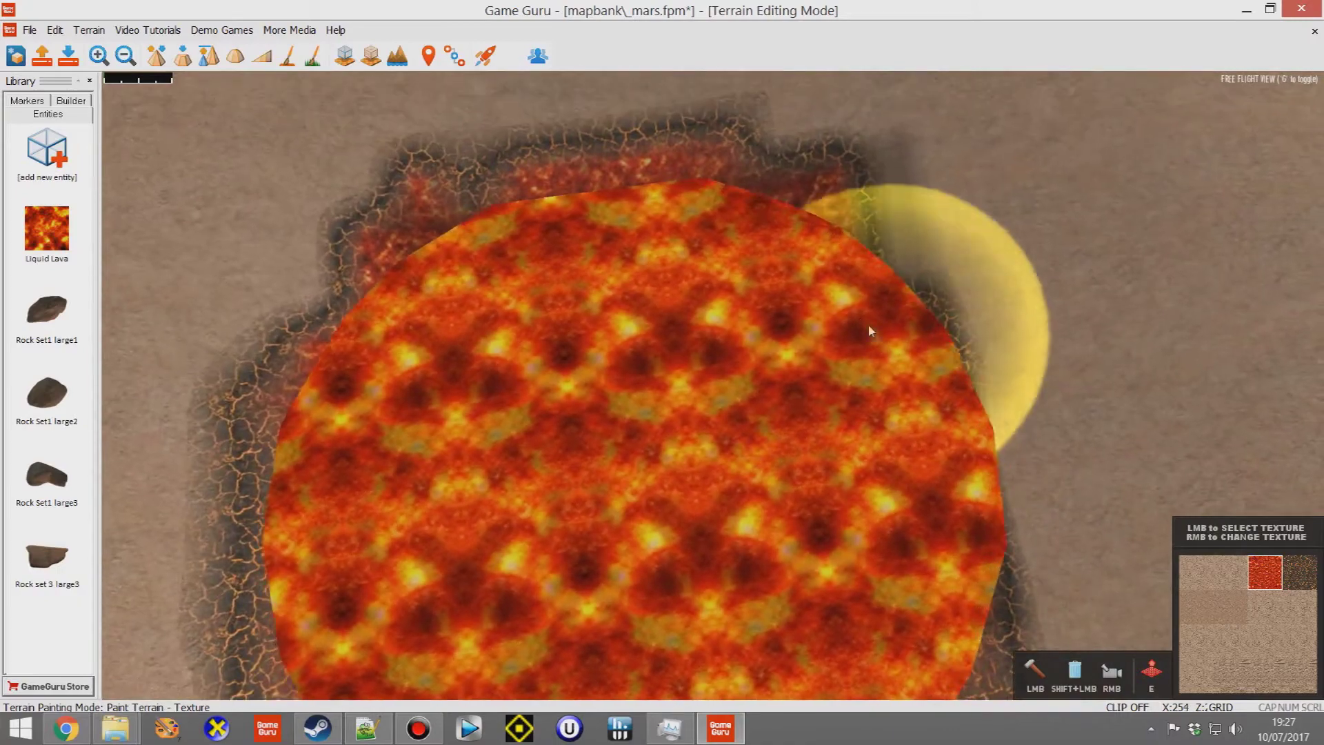
mouse_move(879, 316)
left_mouse_down()
mouse_move(916, 311)
mouse_move(928, 375)
mouse_move(961, 382)
mouse_move(979, 418)
mouse_move(565, 387)
mouse_move(370, 464)
mouse_move(358, 564)
mouse_move(560, 490)
left_mouse_up()
right_click_drag(560, 490, 659, 485)
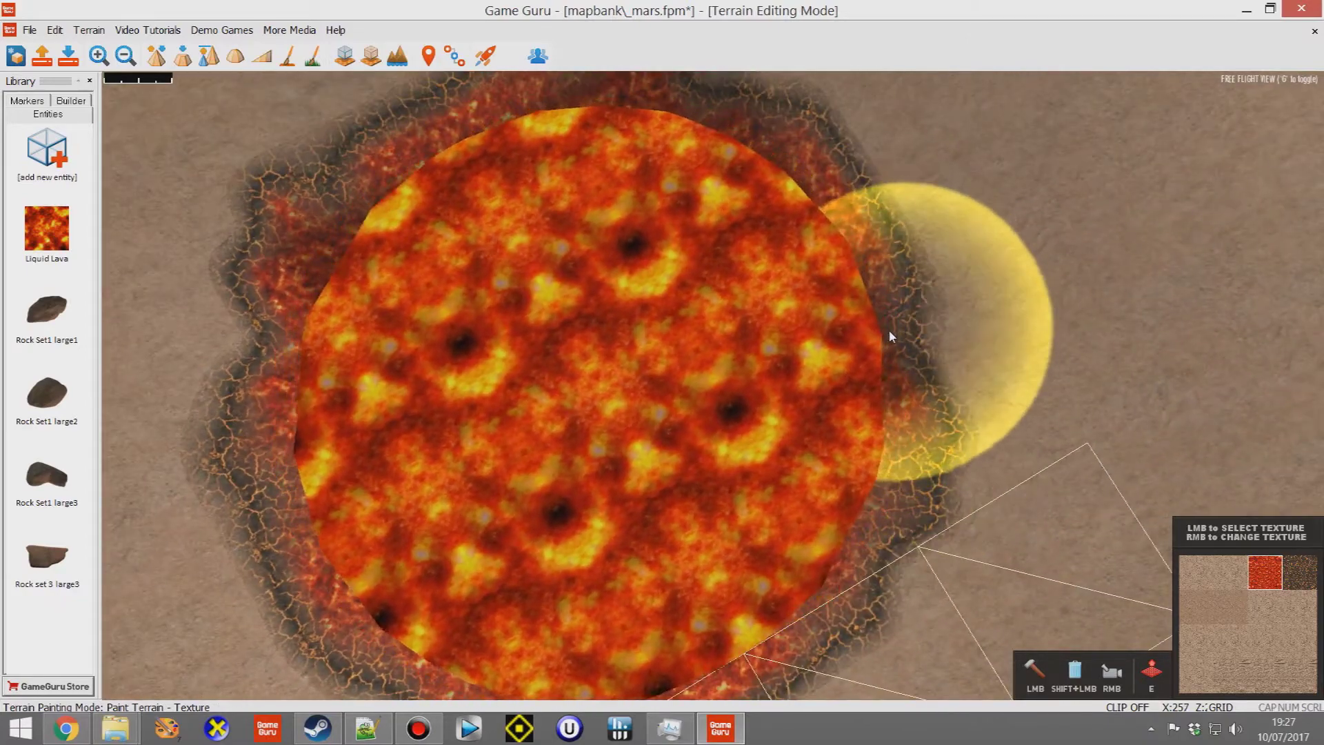
right_click_drag(865, 479, 642, 474)
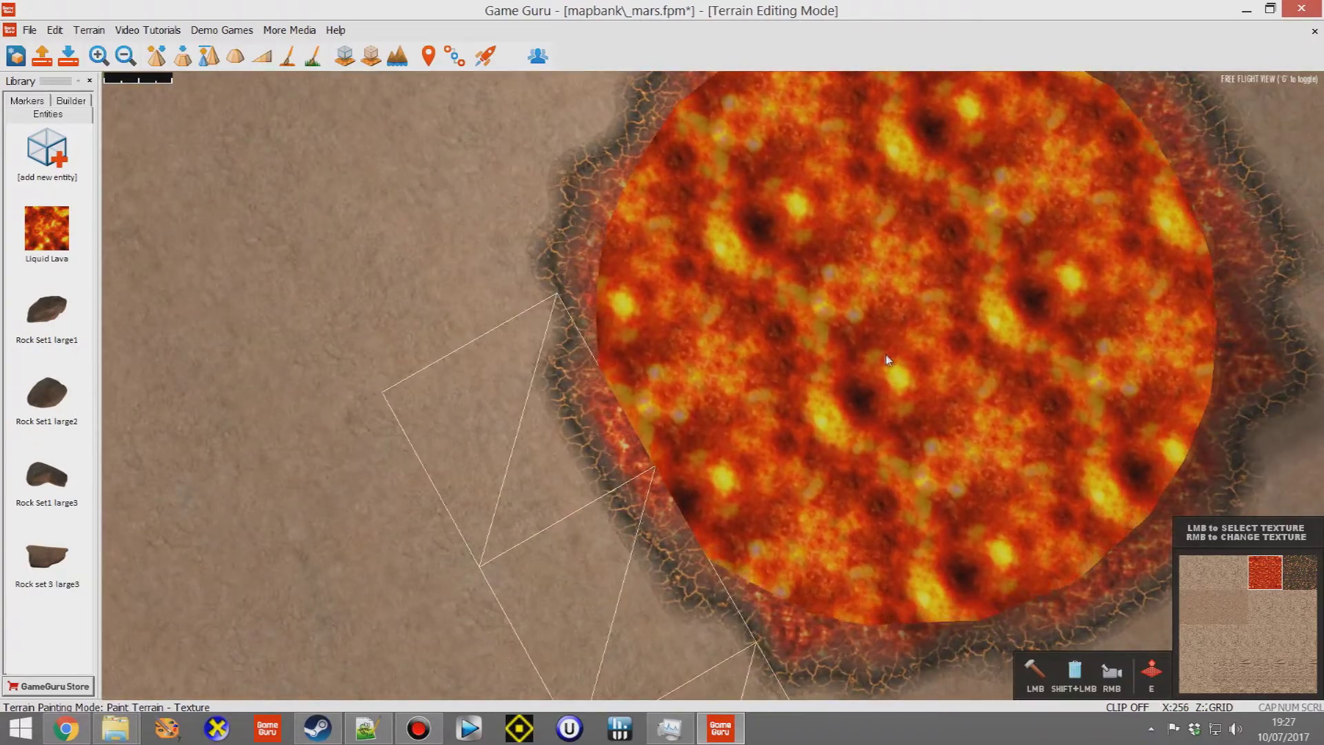
Step: Work around the remaining sides of the pool and touch up the red lava texture on the rim
scroll(887, 361, "up", 4)
right_click_drag(879, 359, 874, 275)
scroll(947, 362, "down", 3)
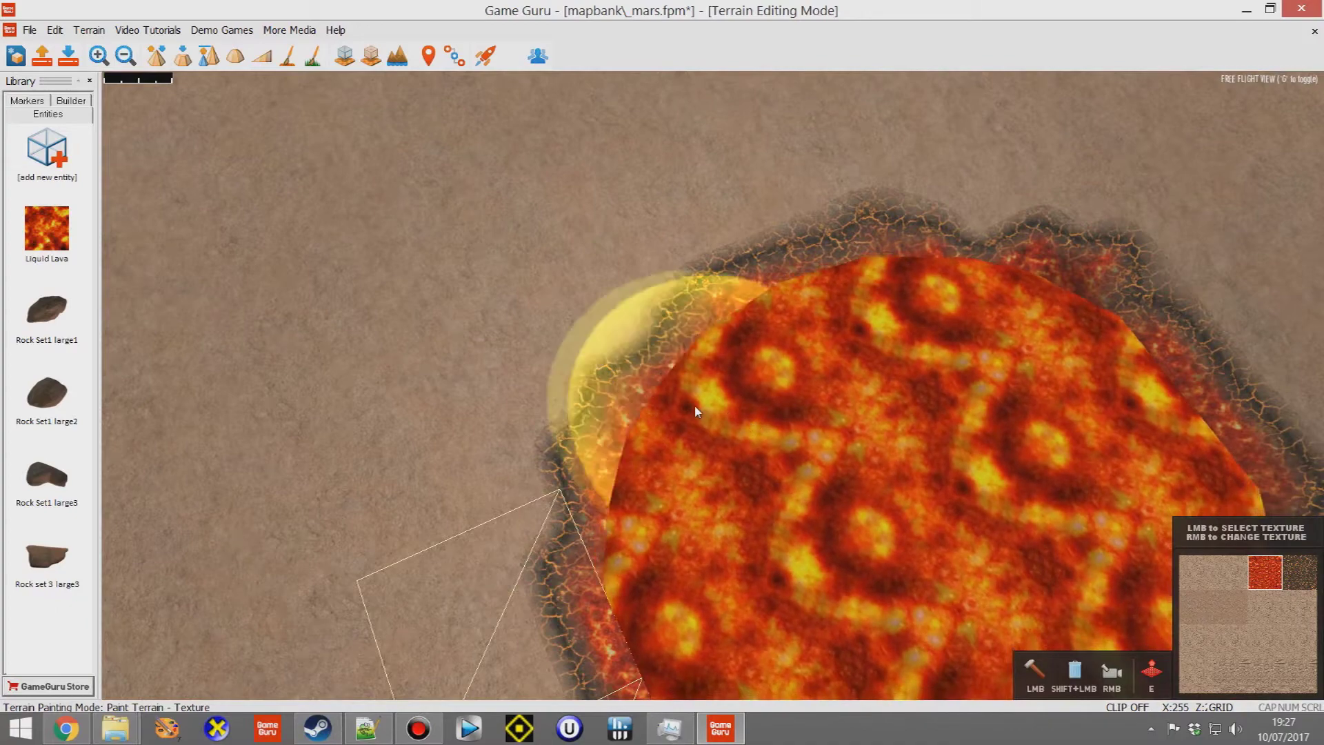
mouse_move(772, 369)
right_mouse_down()
mouse_move(794, 396)
mouse_move(903, 397)
right_mouse_up()
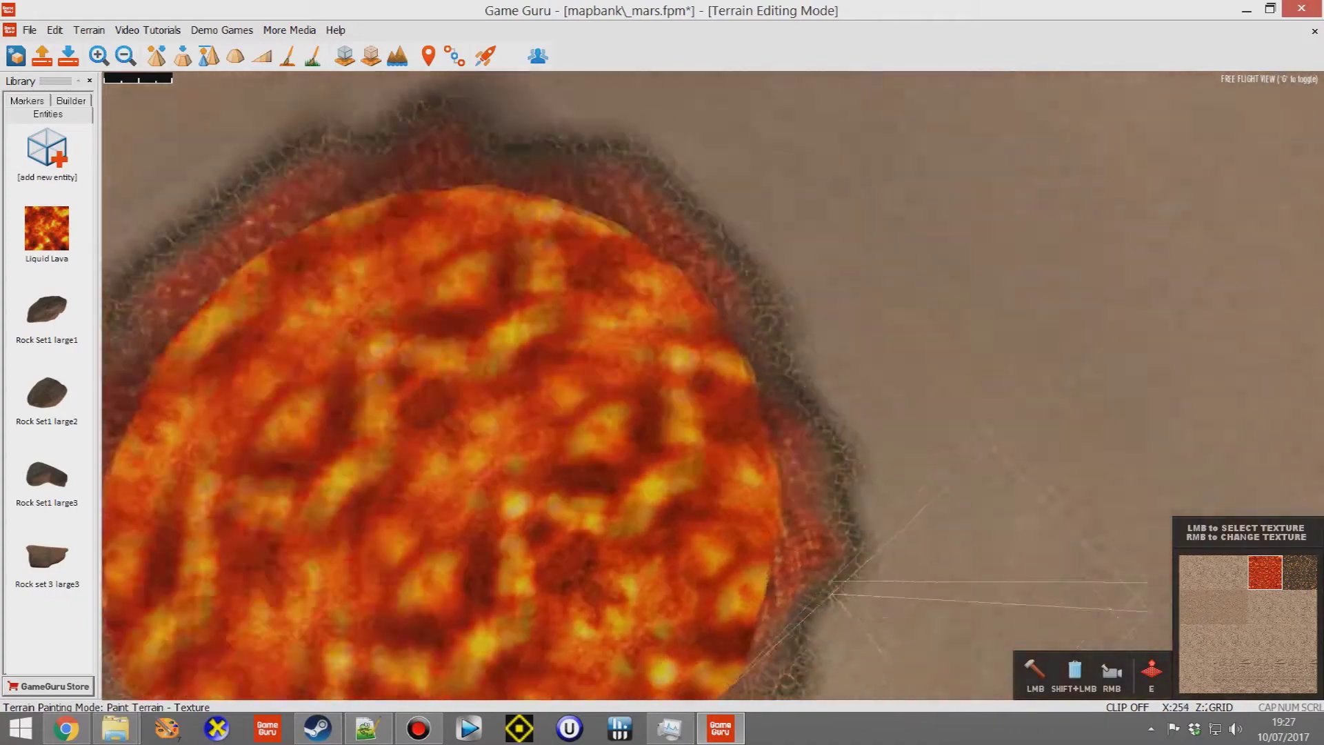
right_click_drag(669, 406, 684, 429)
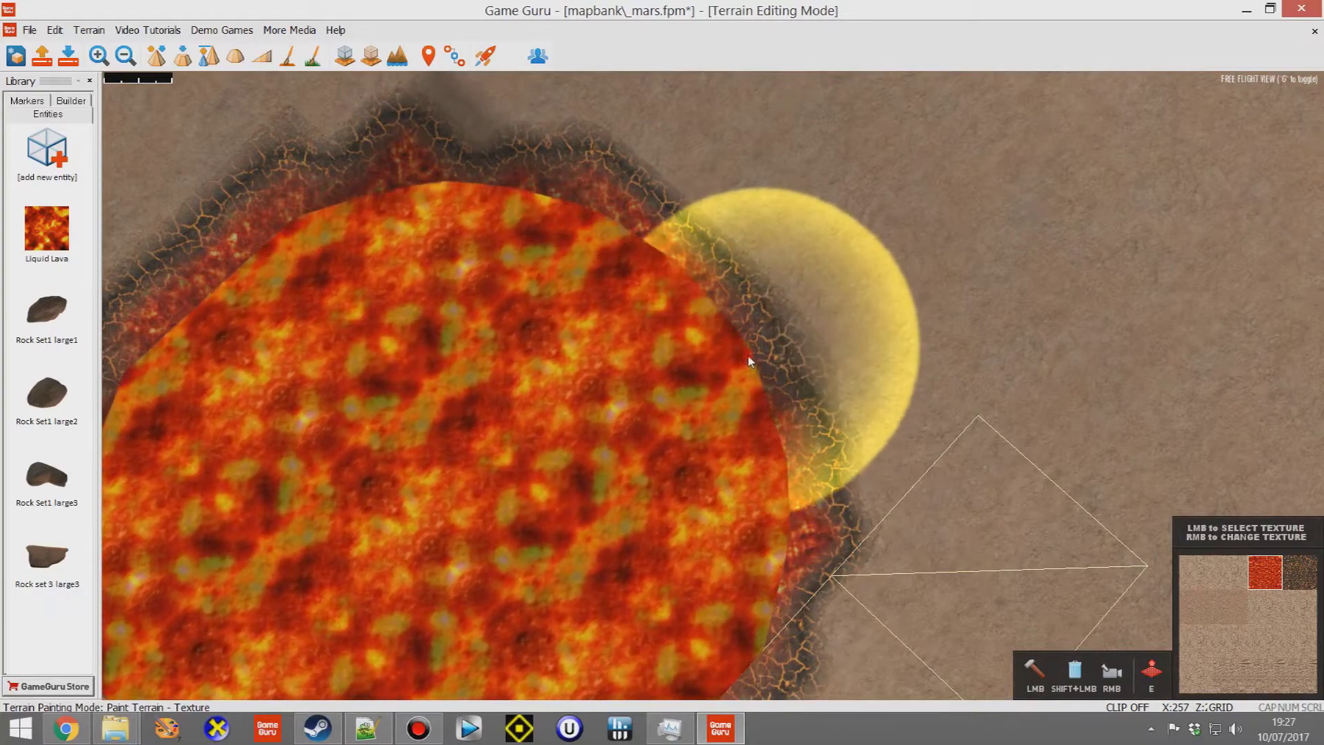
mouse_move(735, 447)
right_mouse_down()
mouse_move(676, 551)
mouse_move(702, 299)
right_mouse_up()
mouse_move(642, 238)
right_mouse_down()
mouse_move(647, 219)
mouse_move(690, 386)
right_mouse_up()
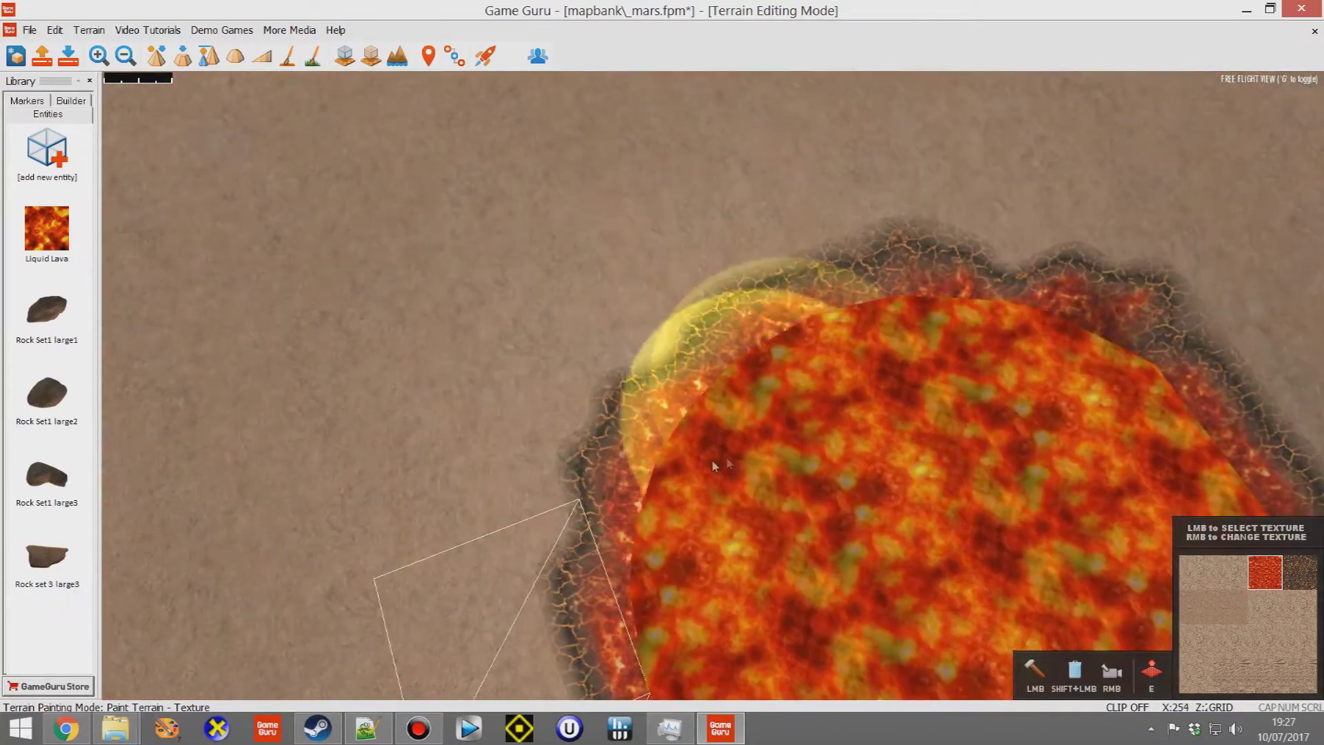
mouse_move(620, 562)
right_mouse_down()
mouse_move(697, 593)
mouse_move(731, 635)
right_mouse_up()
key("s")
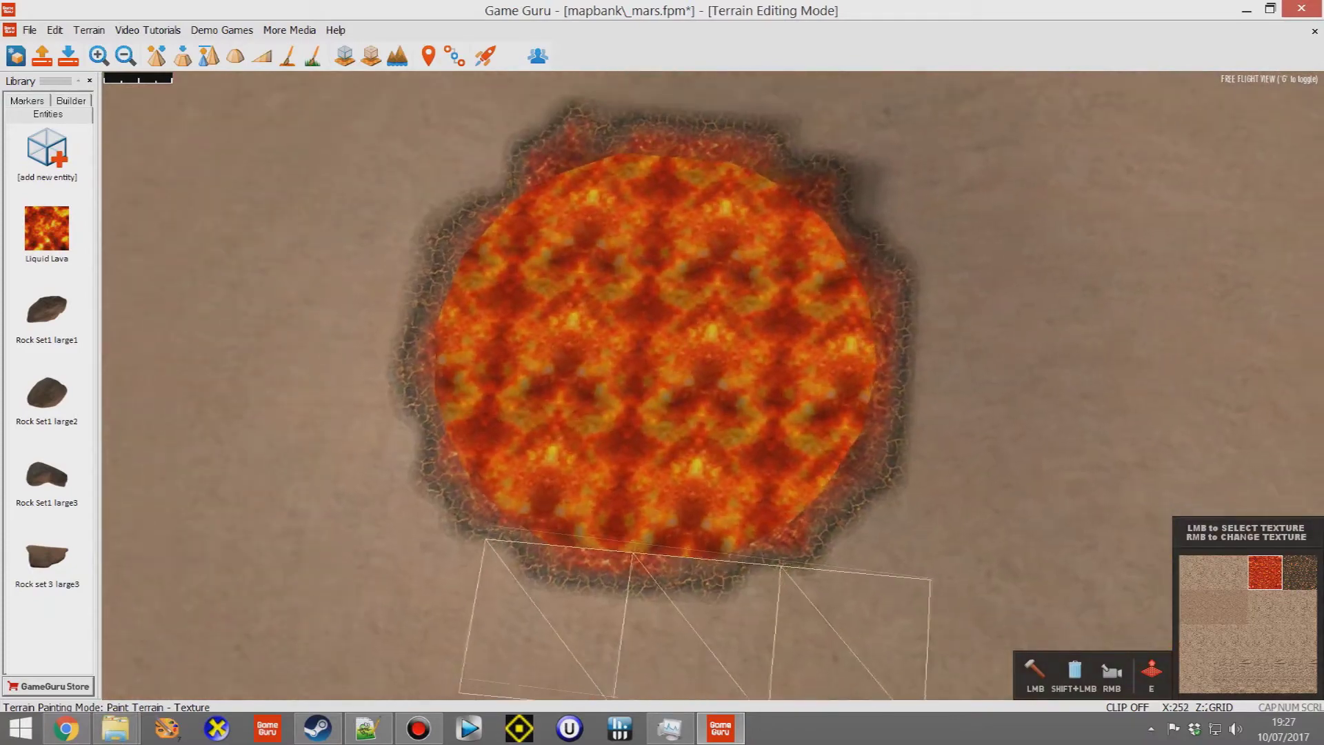
right_click_drag(731, 552, 780, 510)
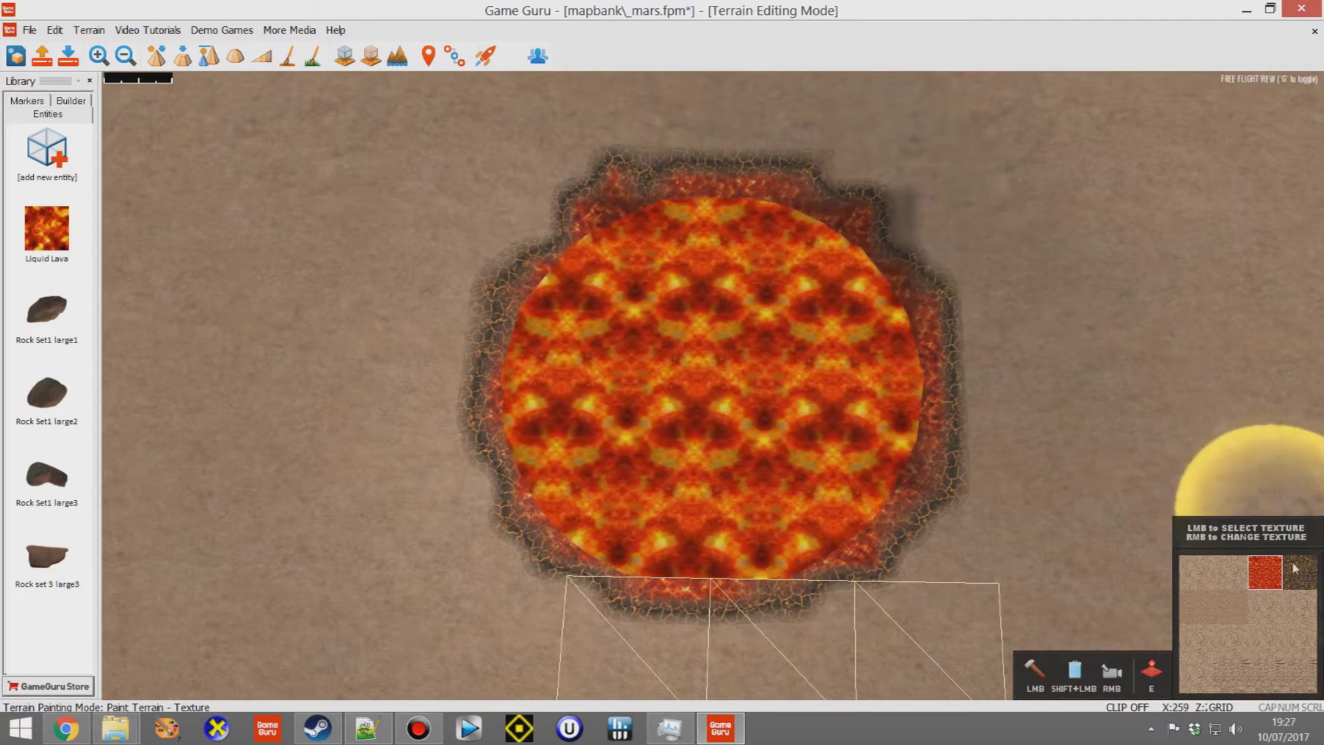
Step: Paint a wide band of the dark cracked texture around the pool and repaint its inner edge with the red lava texture
mouse_move(482, 275)
left_mouse_down()
mouse_move(466, 316)
mouse_move(556, 198)
mouse_move(464, 255)
mouse_move(474, 503)
mouse_move(540, 605)
mouse_move(498, 574)
mouse_move(493, 596)
mouse_move(772, 625)
mouse_move(634, 614)
mouse_move(902, 607)
mouse_move(966, 268)
mouse_move(882, 178)
mouse_move(700, 125)
left_mouse_up()
mouse_move(503, 221)
left_mouse_down()
mouse_move(517, 167)
mouse_move(893, 191)
mouse_move(752, 429)
left_mouse_up()
left_click(1267, 571)
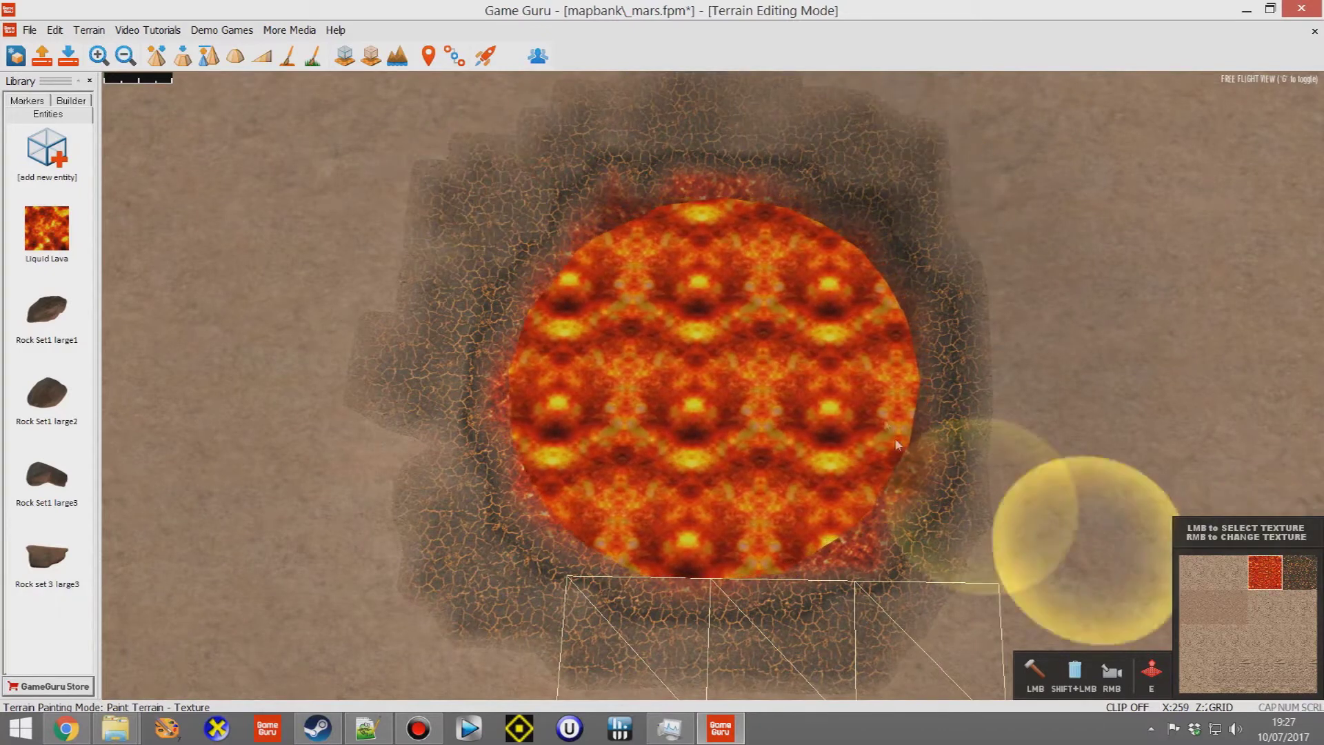
mouse_move(898, 444)
left_mouse_down()
mouse_move(906, 358)
mouse_move(878, 216)
mouse_move(740, 162)
left_mouse_up()
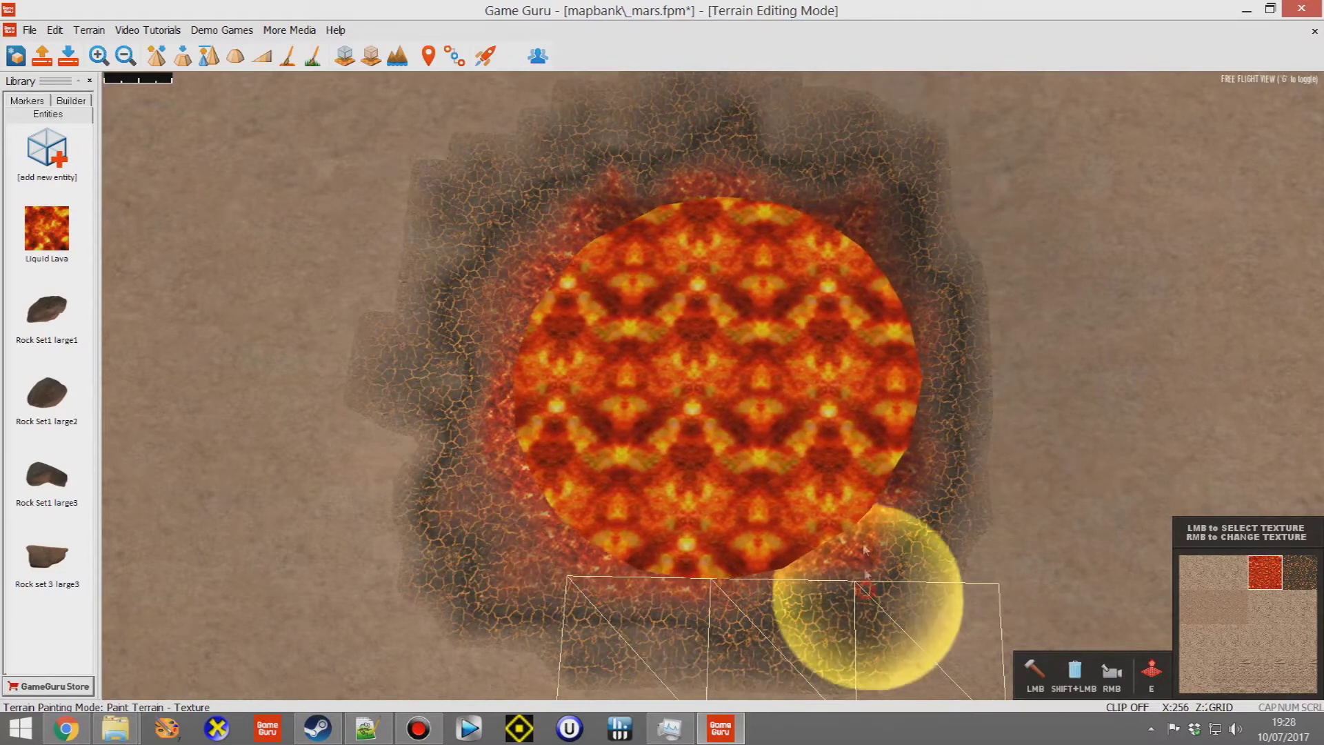
Step: Examine the lava pool's surface and painted surroundings up close and from several low angles
key("w")
mouse_move(782, 641)
right_mouse_down()
mouse_move(782, 662)
mouse_move(772, 456)
mouse_move(769, 600)
right_mouse_up()
key("s")
key("w")
key("s")
key("w")
key("s")
key("w")
key("s")
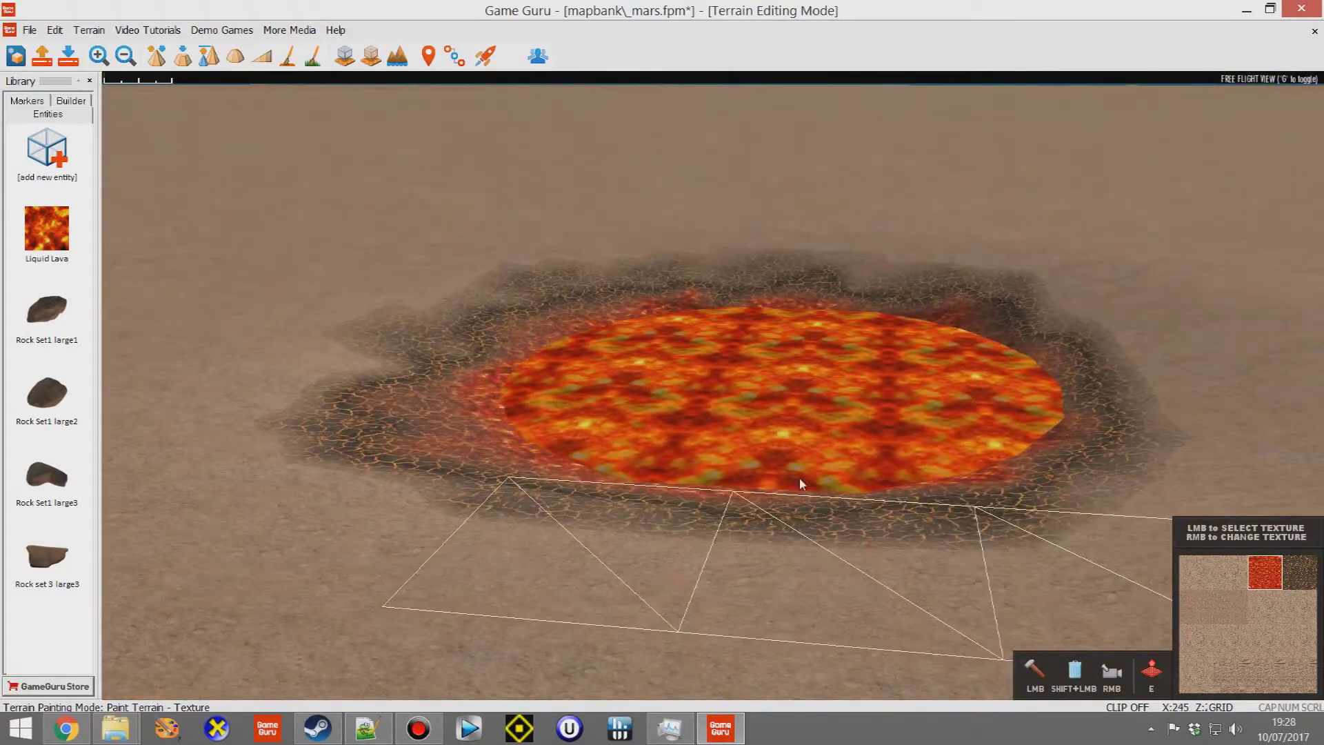
key("w")
mouse_move(800, 479)
right_mouse_down()
mouse_move(800, 438)
mouse_move(800, 486)
right_mouse_up()
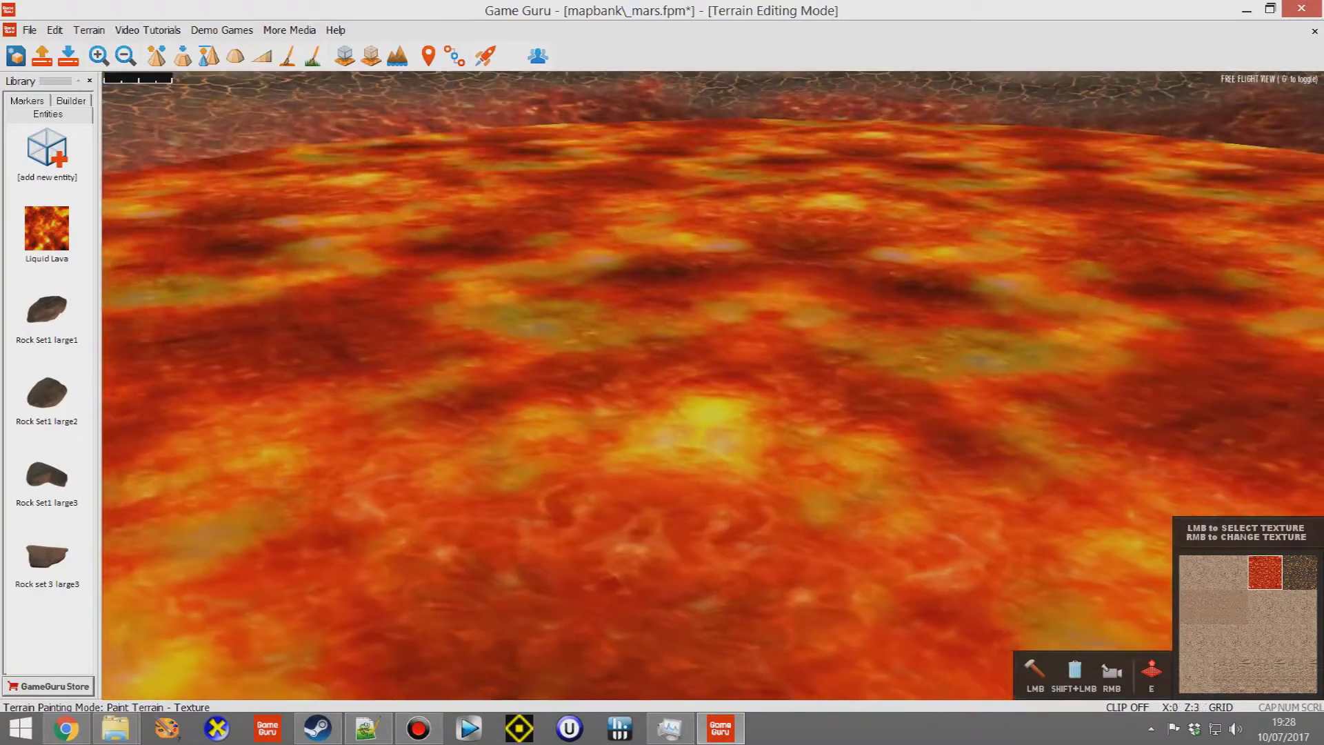
right_click_drag(869, 448, 870, 491)
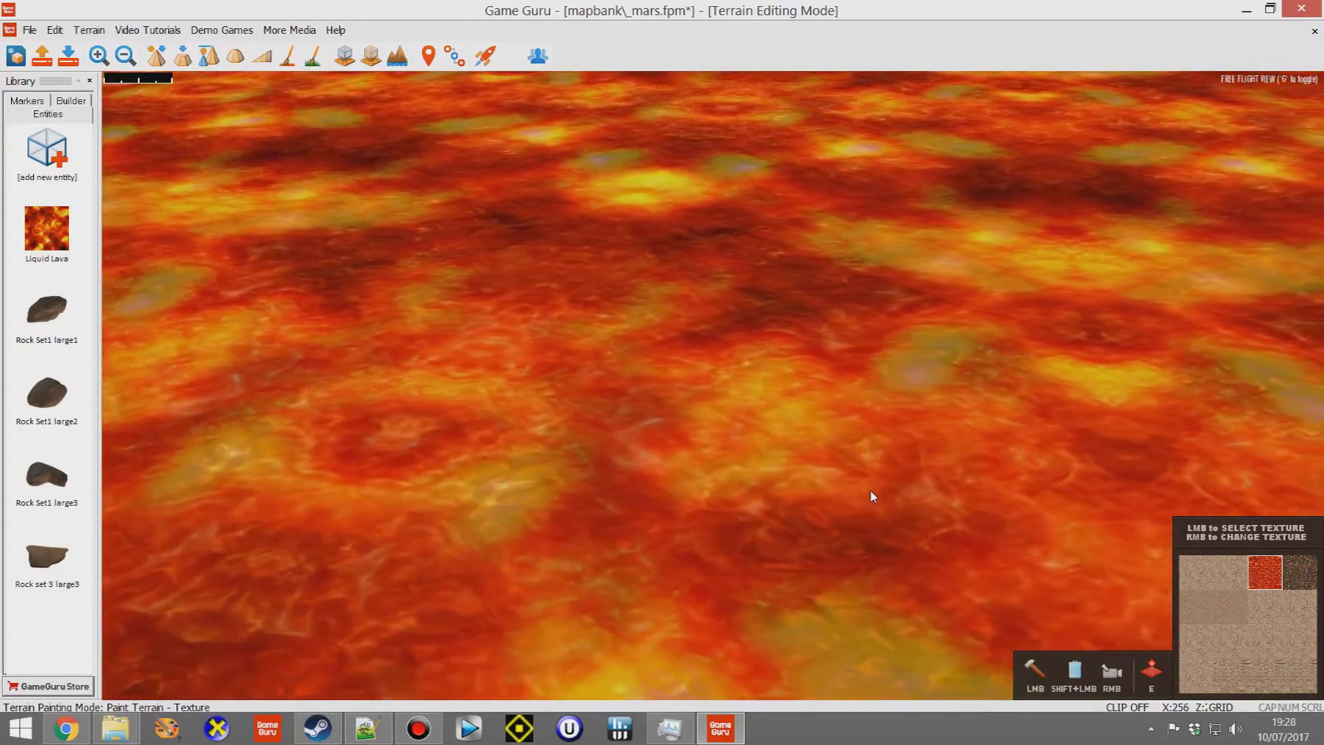
scroll(870, 489, "down", 5)
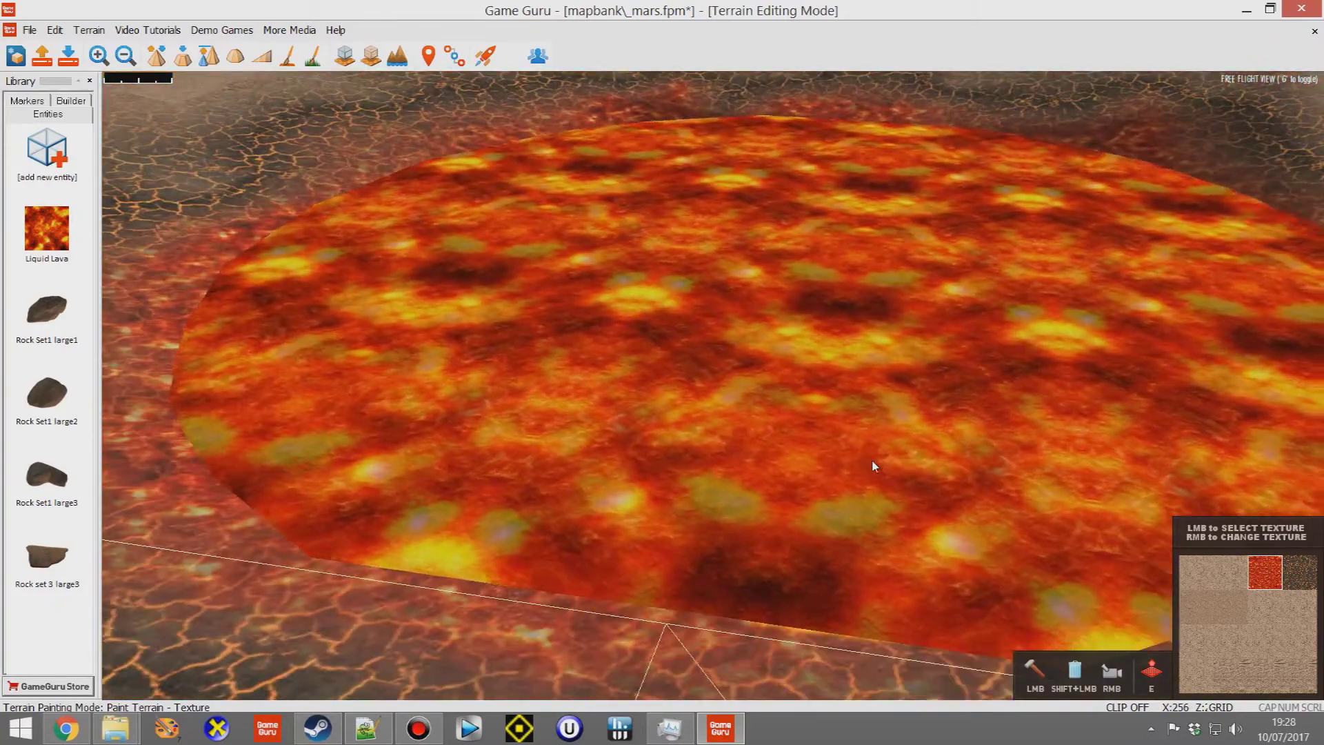
scroll(872, 465, "up", 5)
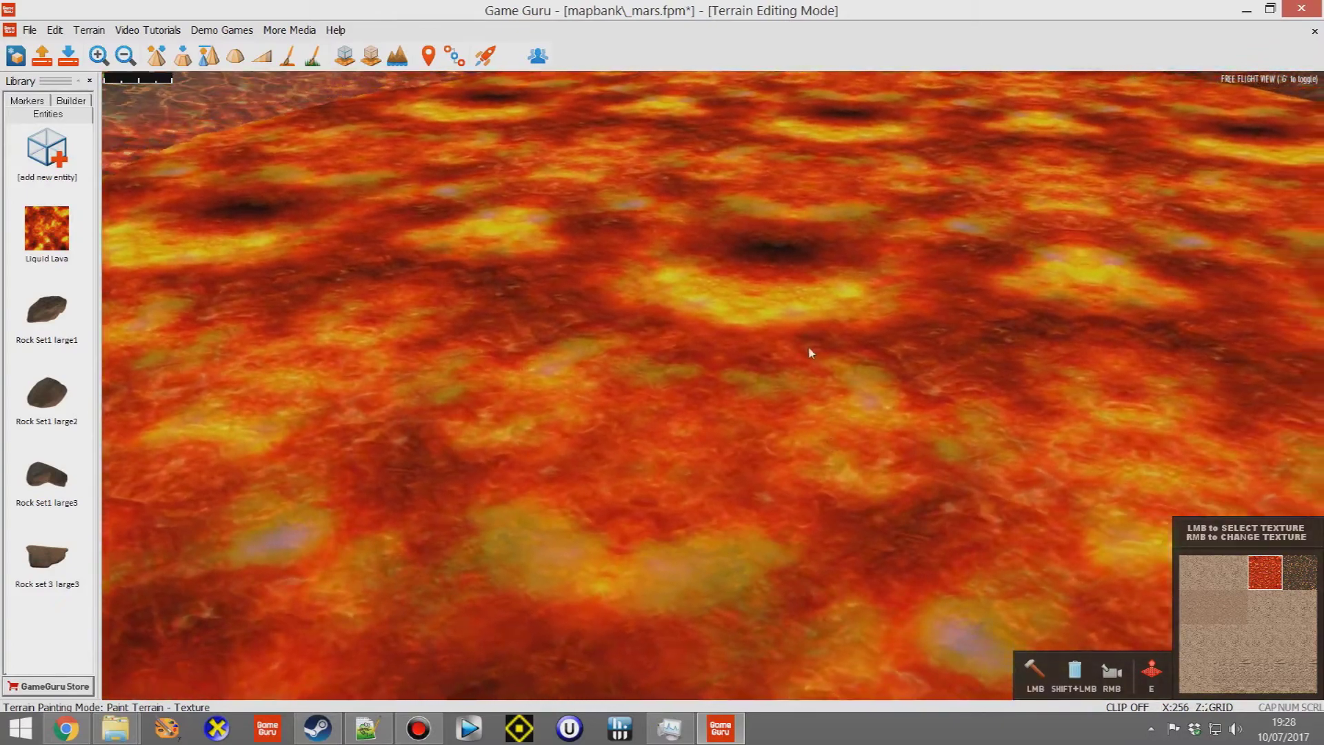
scroll(809, 351, "down", 5)
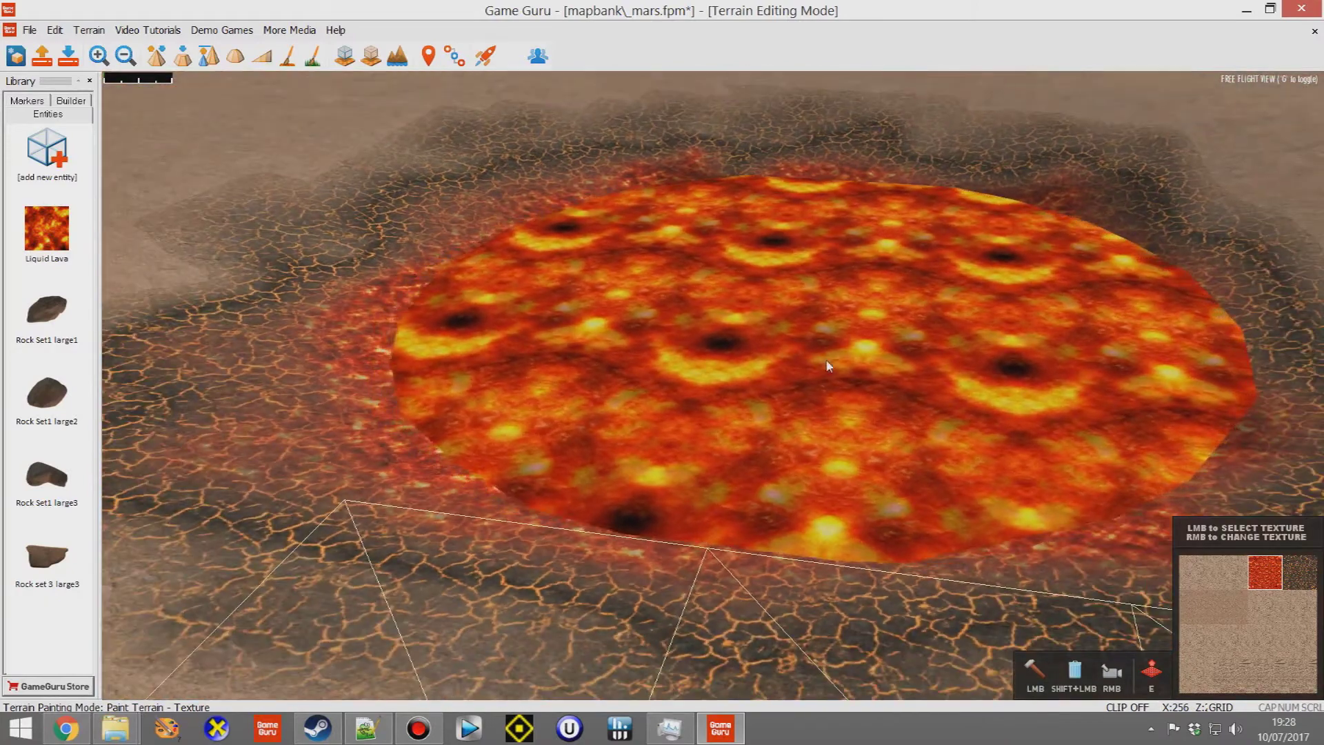
right_click_drag(809, 352, 839, 352)
scroll(839, 352, "up", 3)
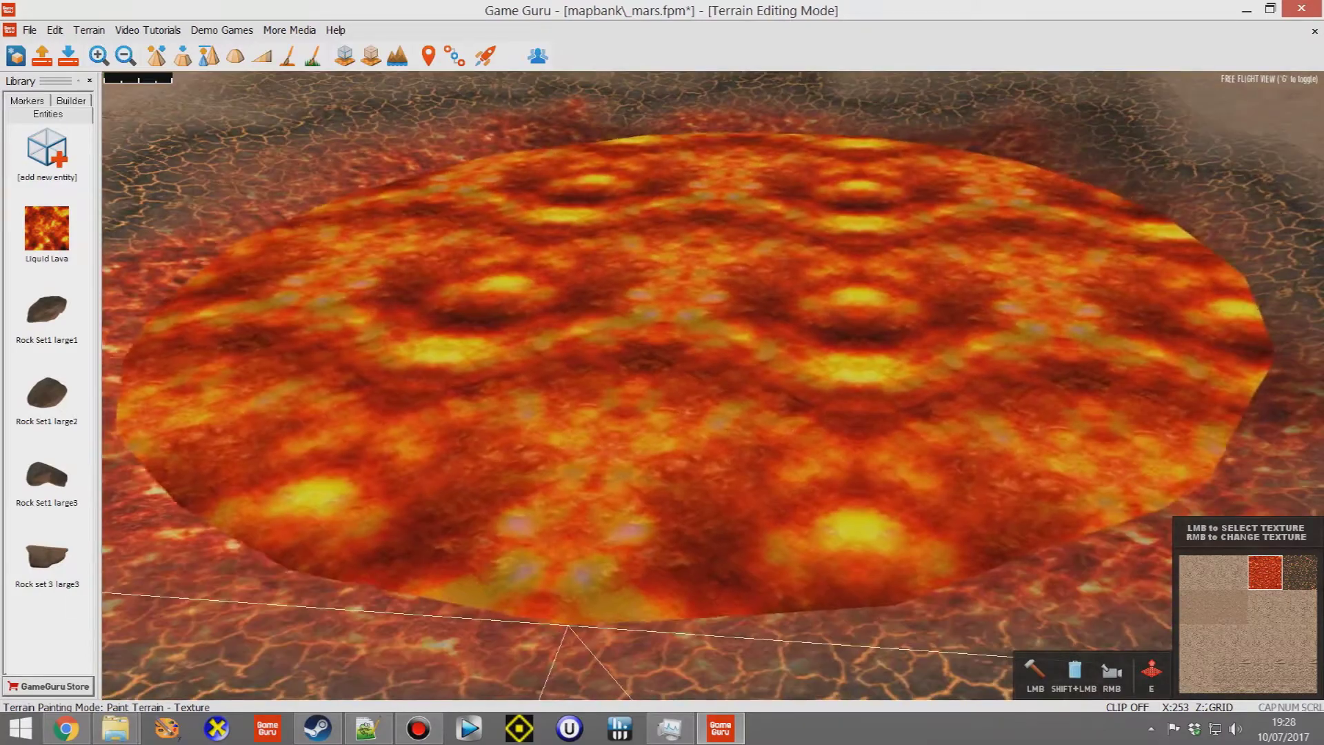
right_click_drag(838, 352, 773, 403)
scroll(831, 387, "down", 2)
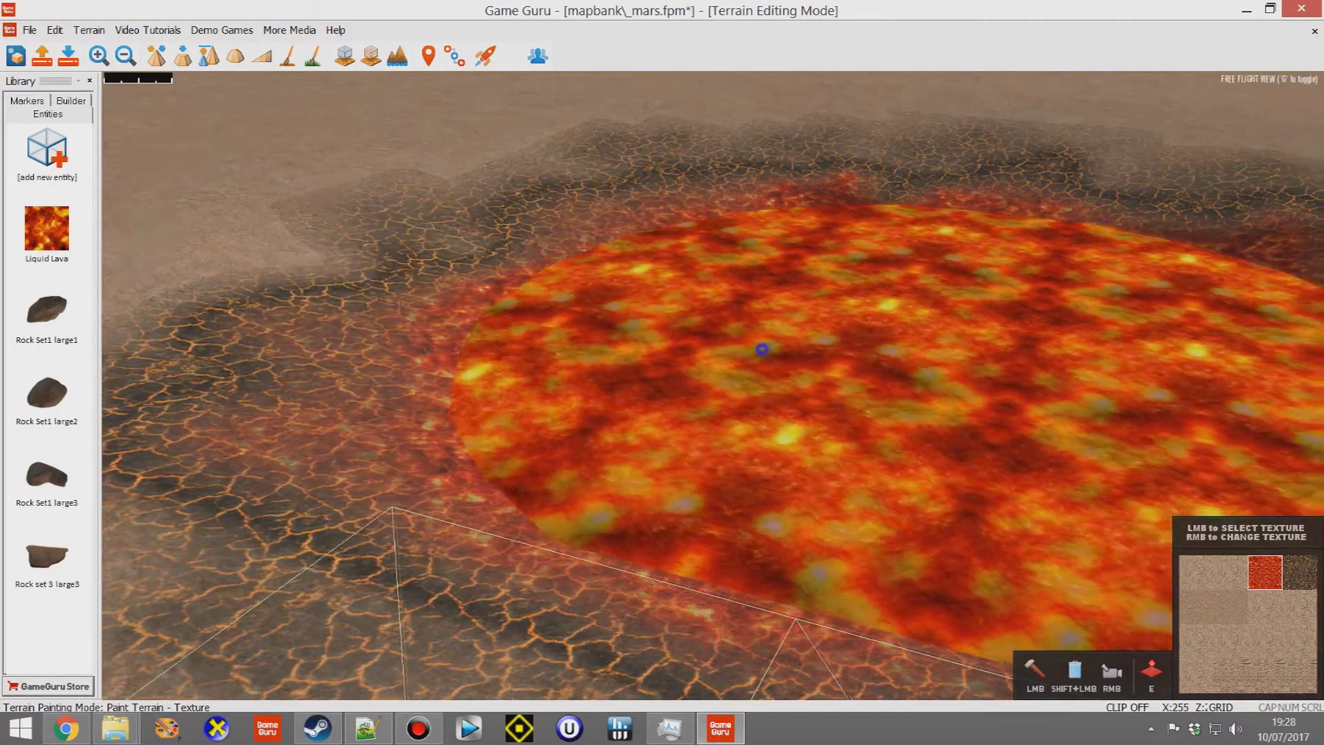
right_click_drag(759, 350, 842, 365)
key("w")
key("s")
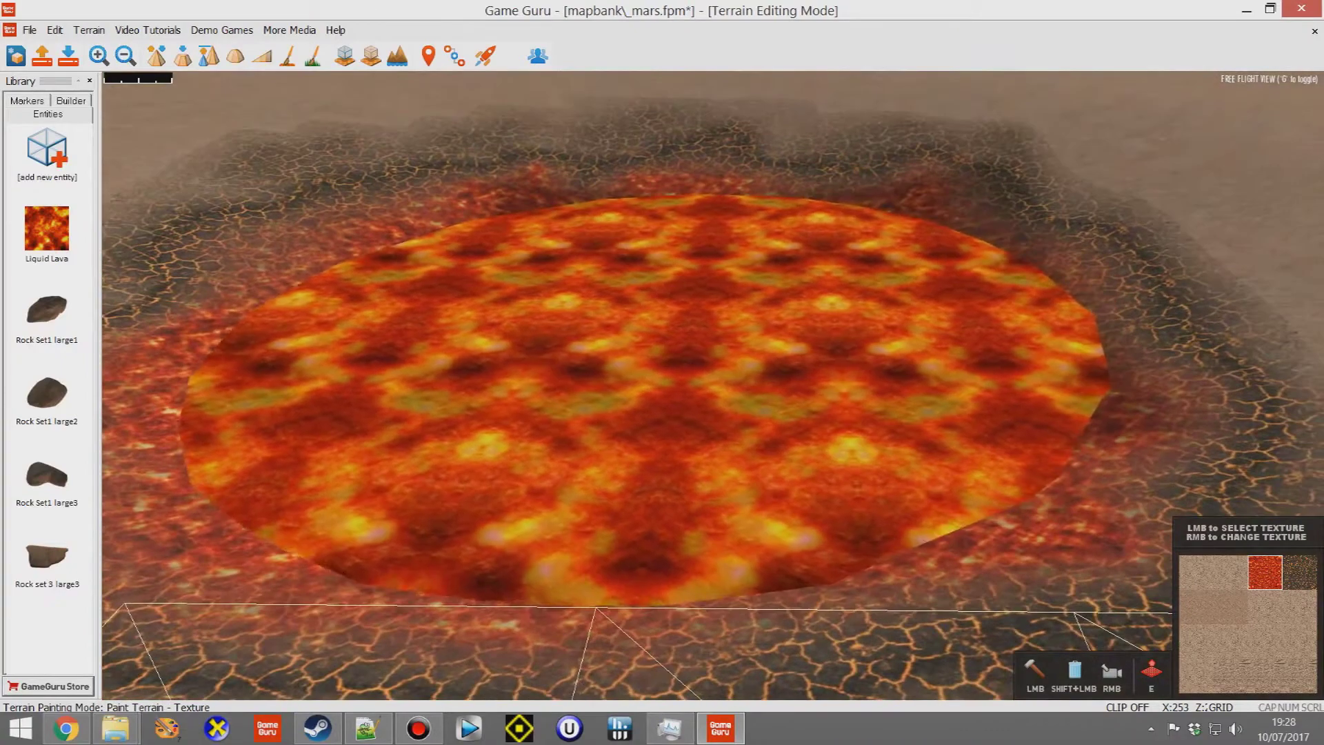
key("w")
key("s")
right_click_drag(849, 305, 793, 316)
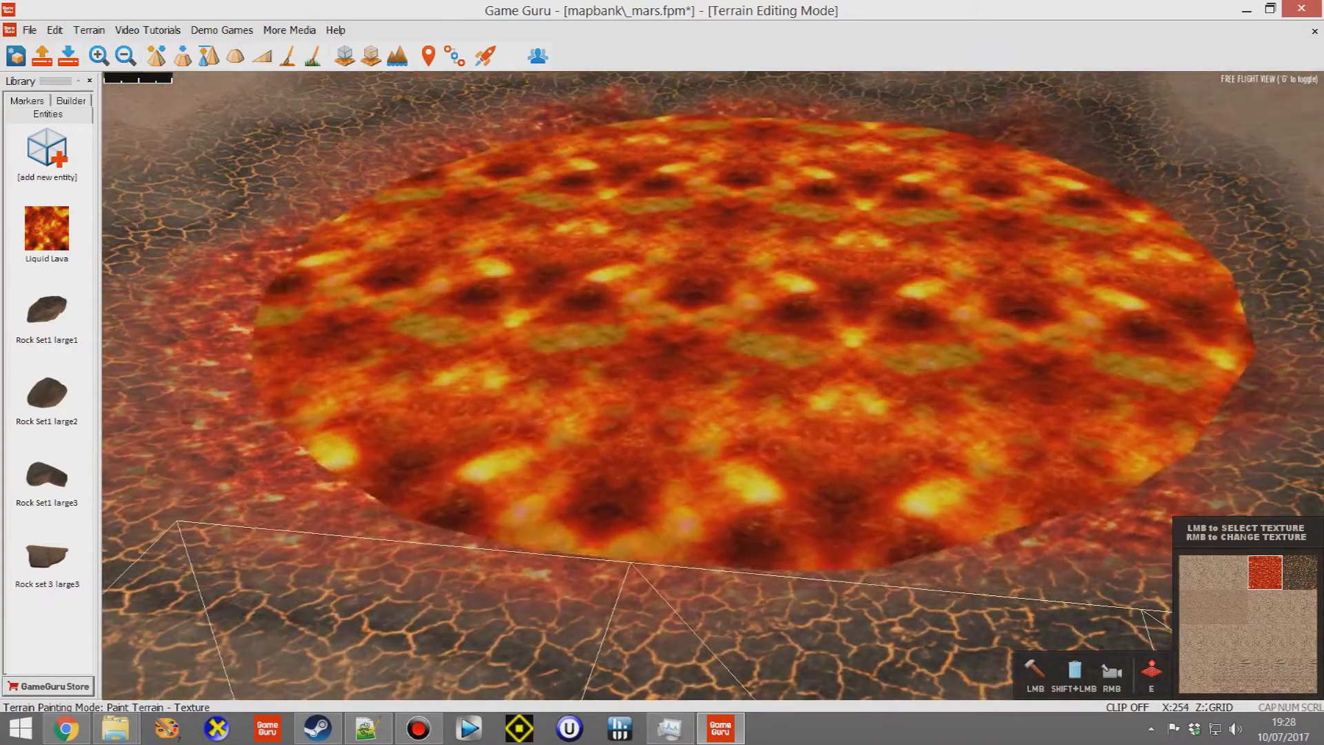
key("w")
key("s")
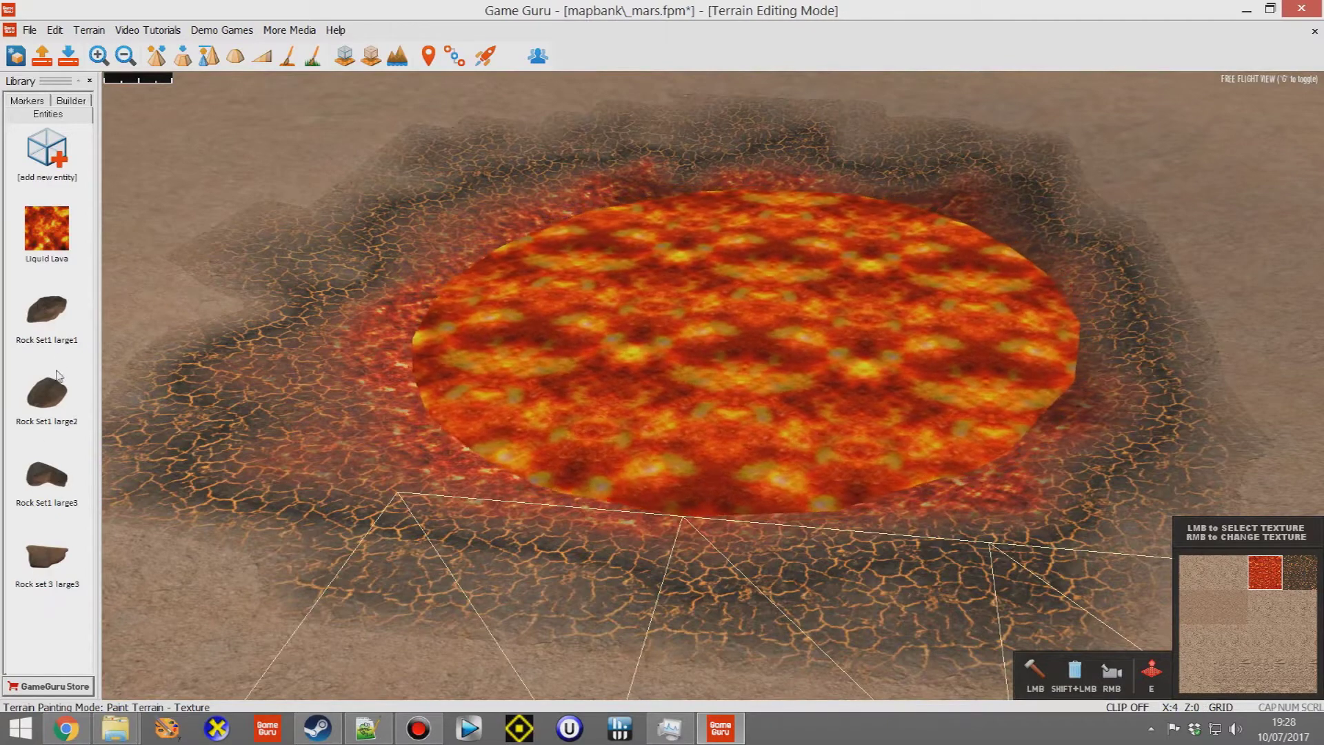
Step: Pick the Rock Set1 large1 entity, switch placement to normal mode, and adjust the rock's rotation and height at the pool's edge
left_click(49, 315)
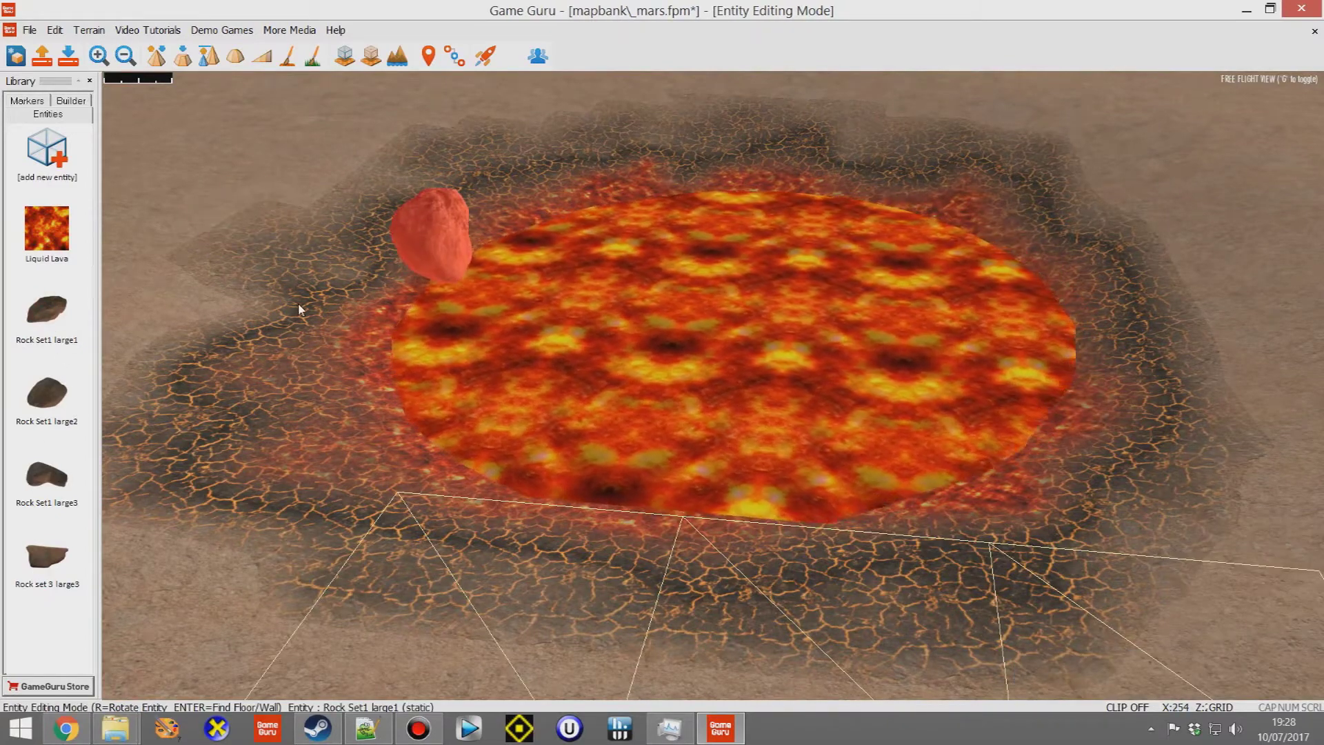
key("b")
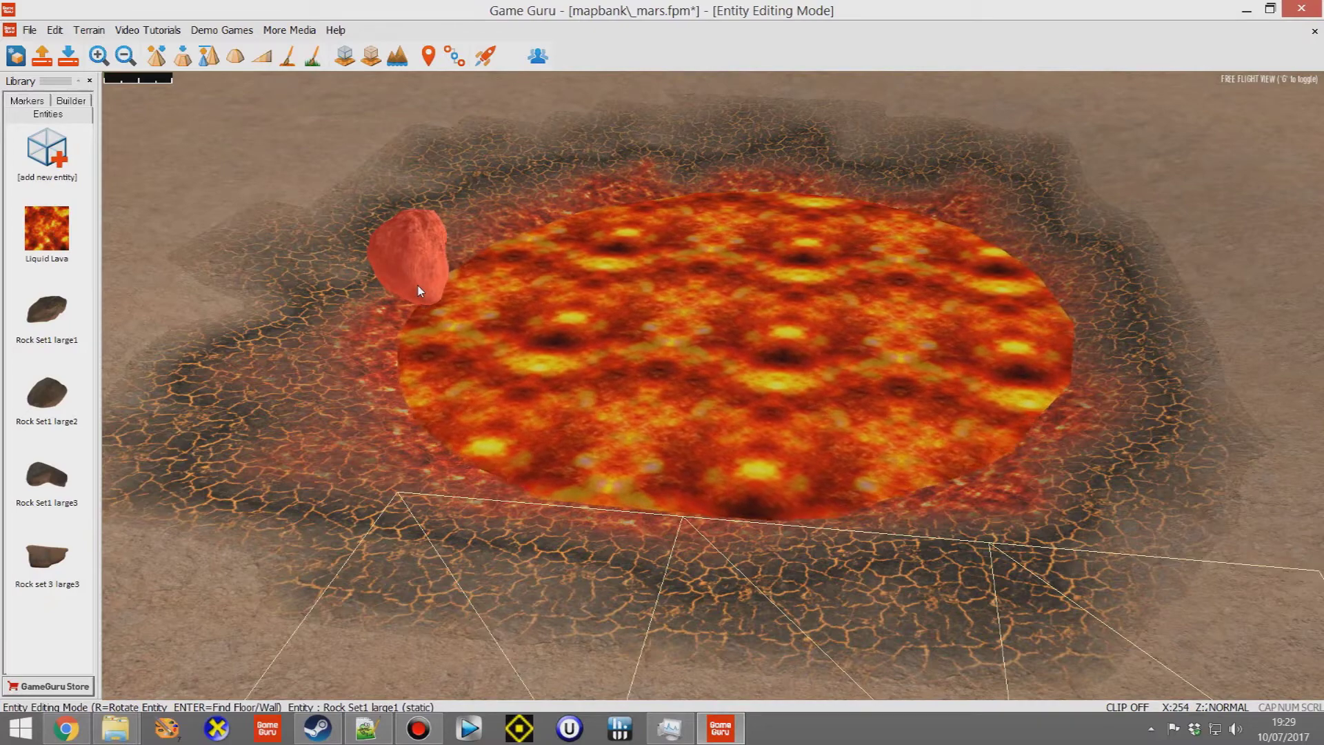
key("r")
key("r")
key("r")
key("r")
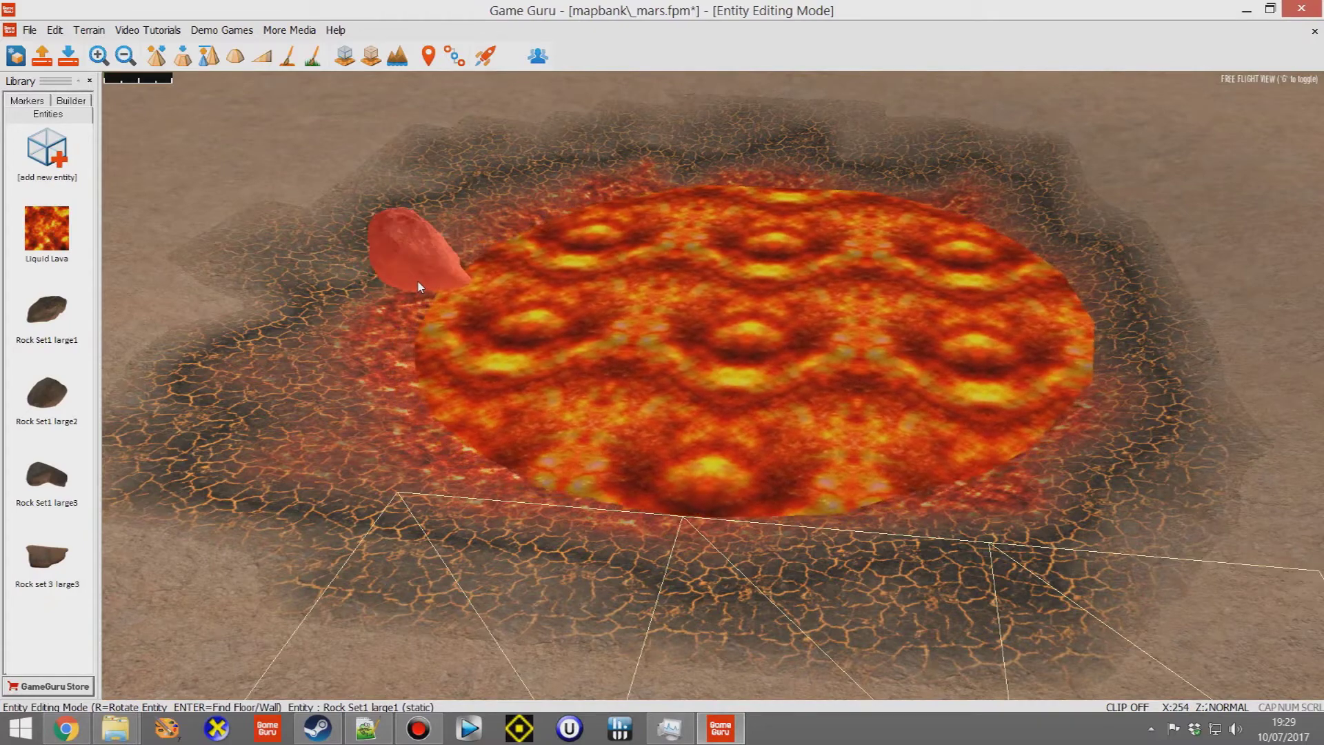
key("Page_Down")
key("Page_Up")
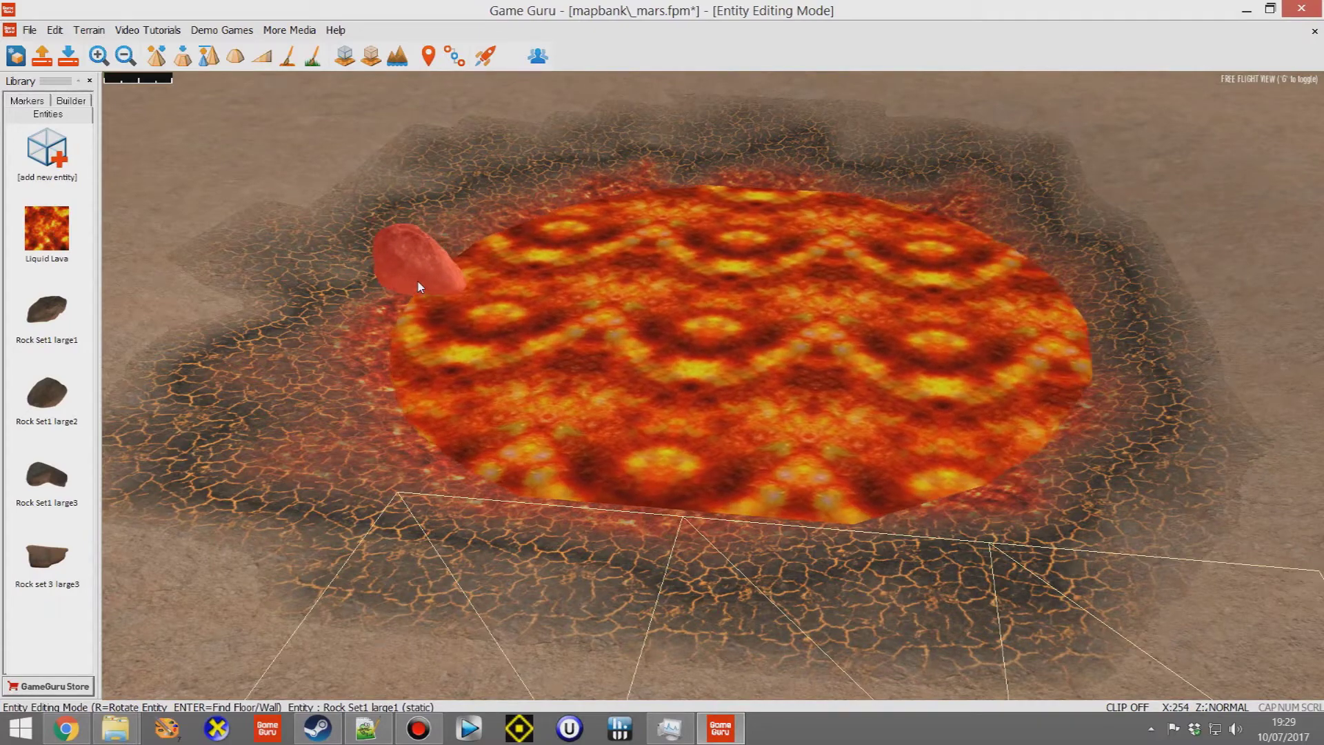
key("r")
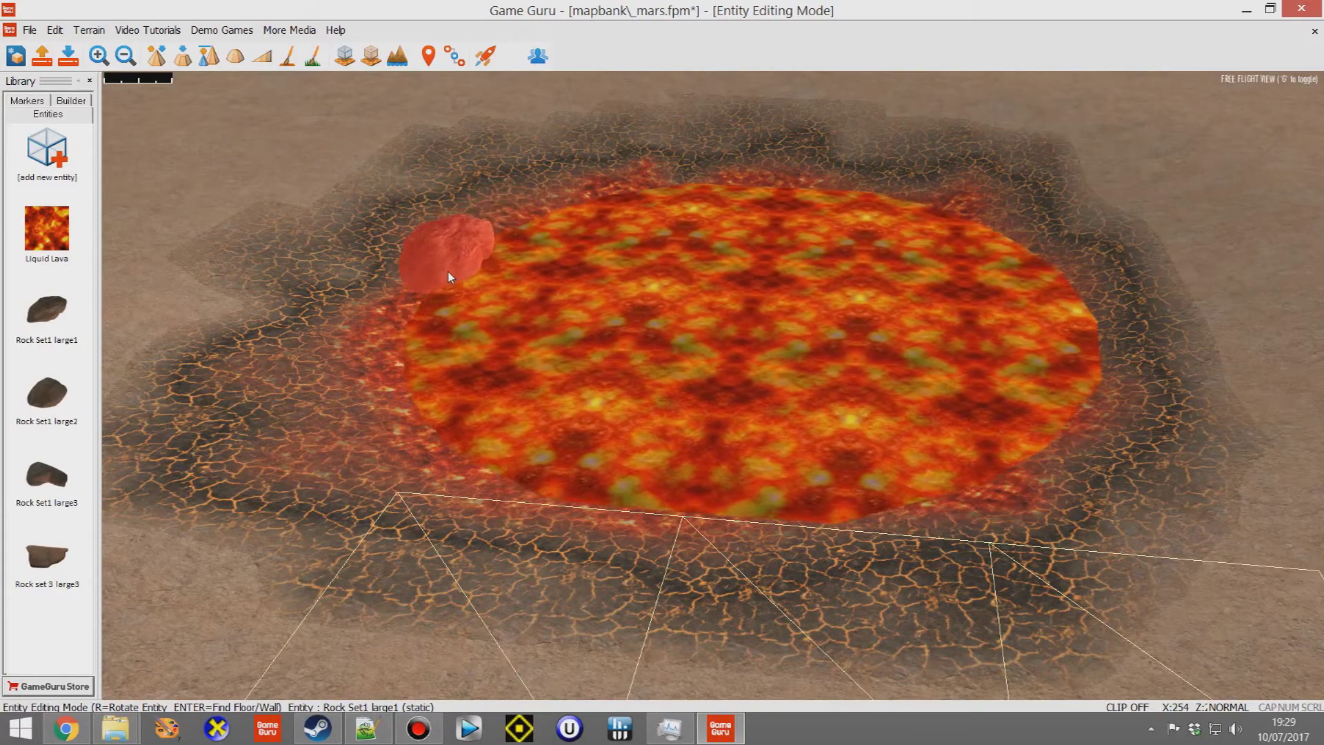
Step: Place Rock Set1 large1 rocks at intervals around the rim of the lava pool
left_click(463, 268)
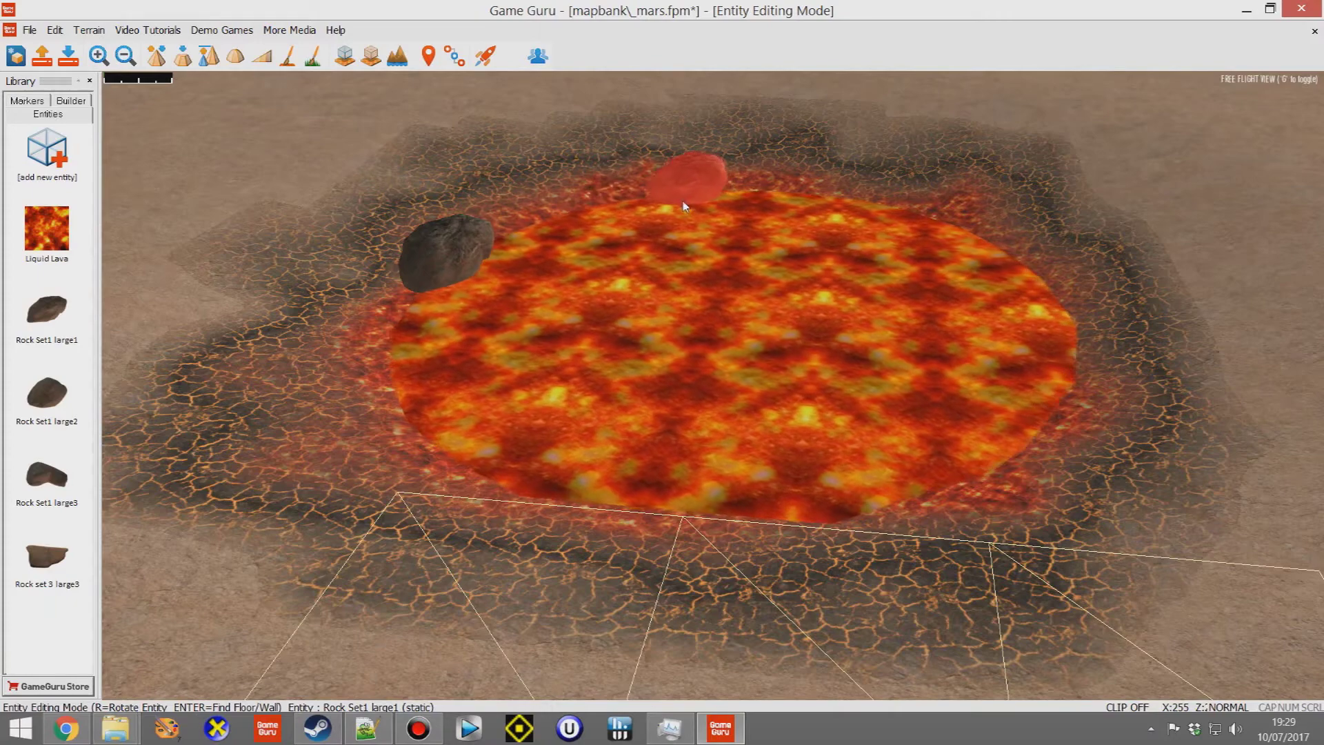
left_click(686, 201)
left_click(1097, 353)
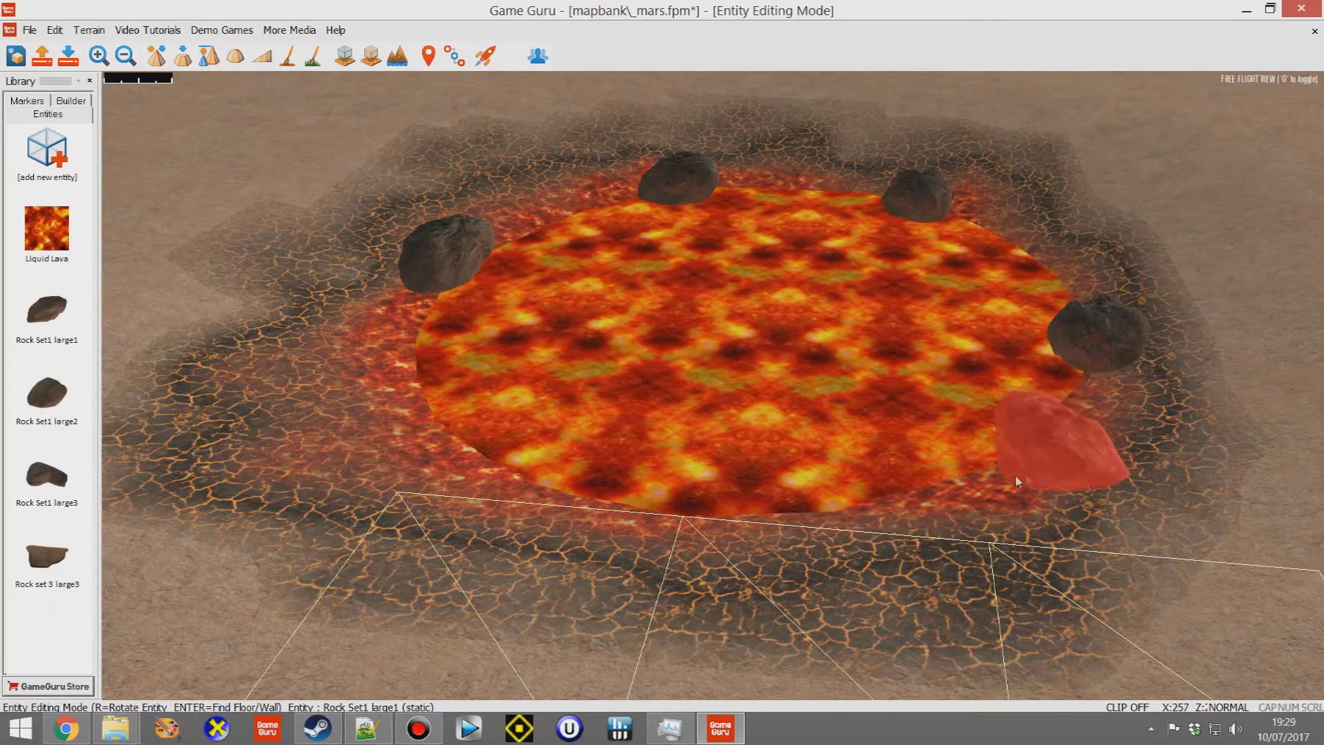
left_click(1003, 475)
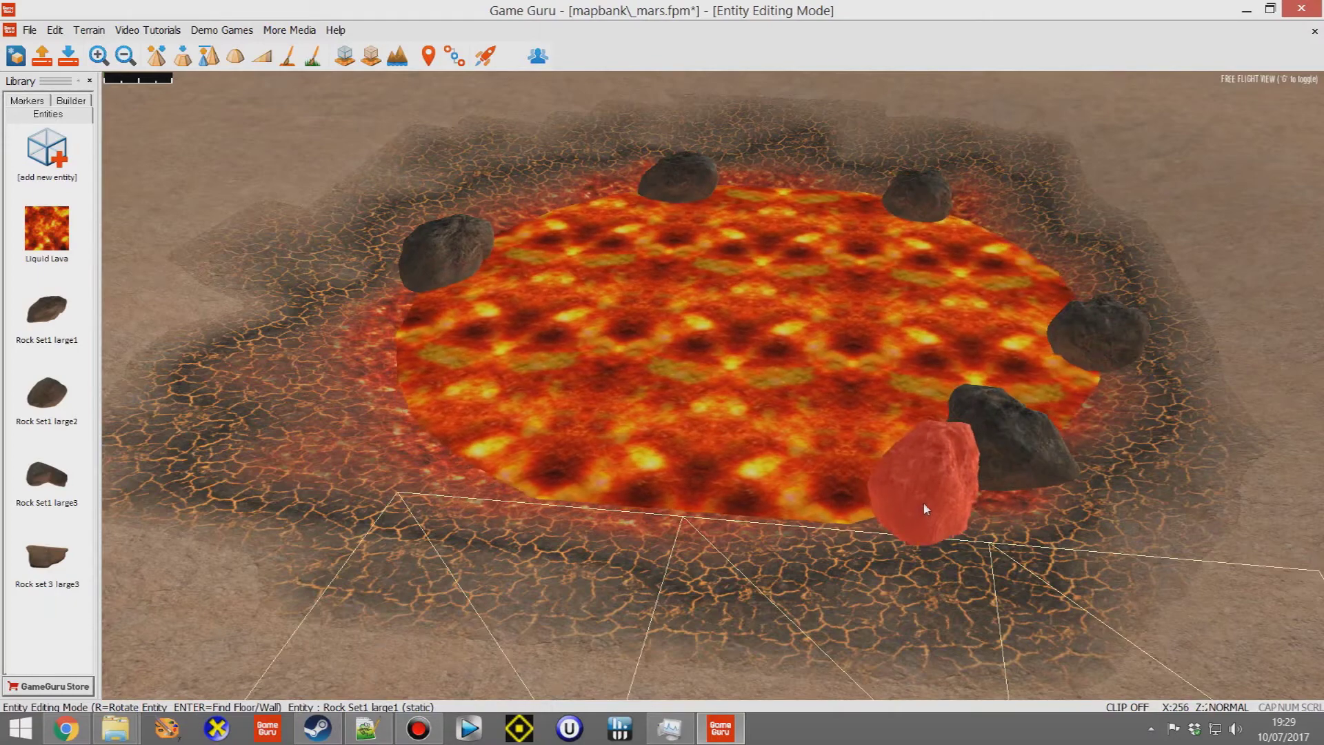
left_click(476, 470)
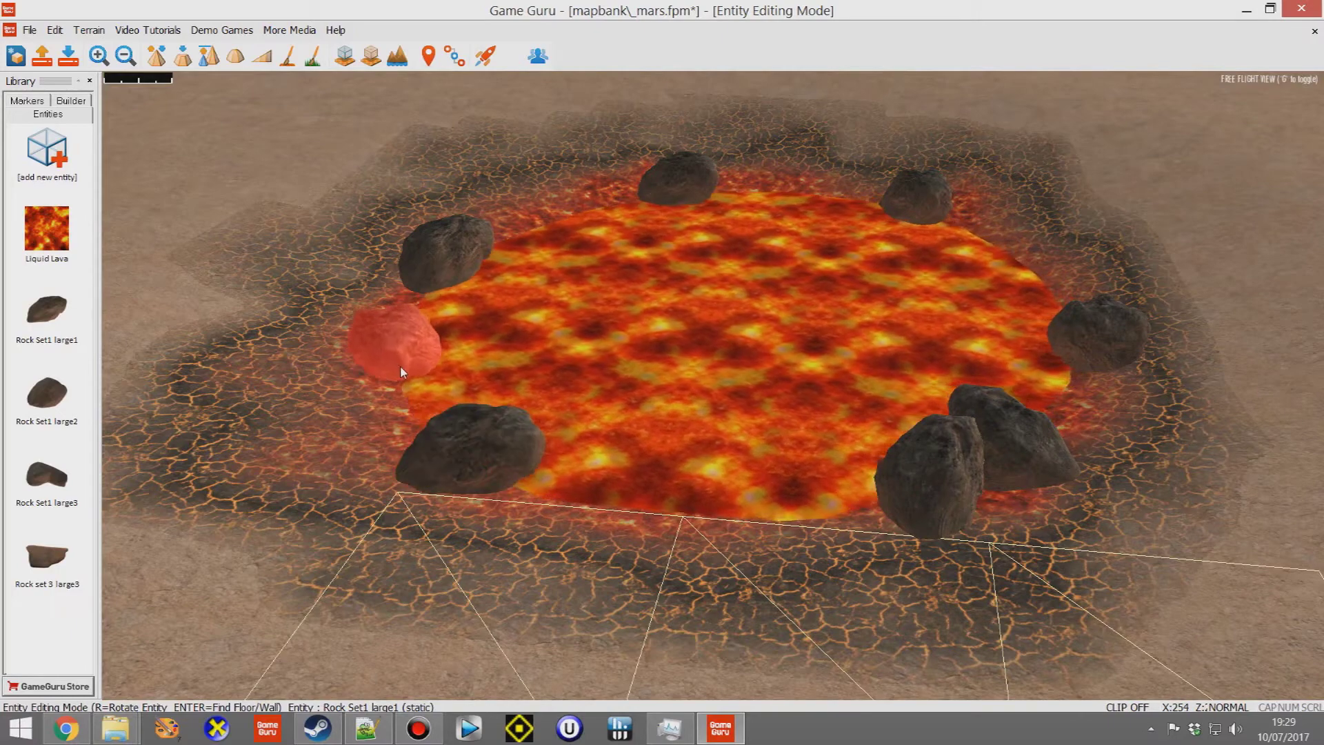
Step: Fill gaps in the ring around the lava pool with Rock Set1 large2 rocks and Rock Set1 large3 rocks
left_click(44, 400)
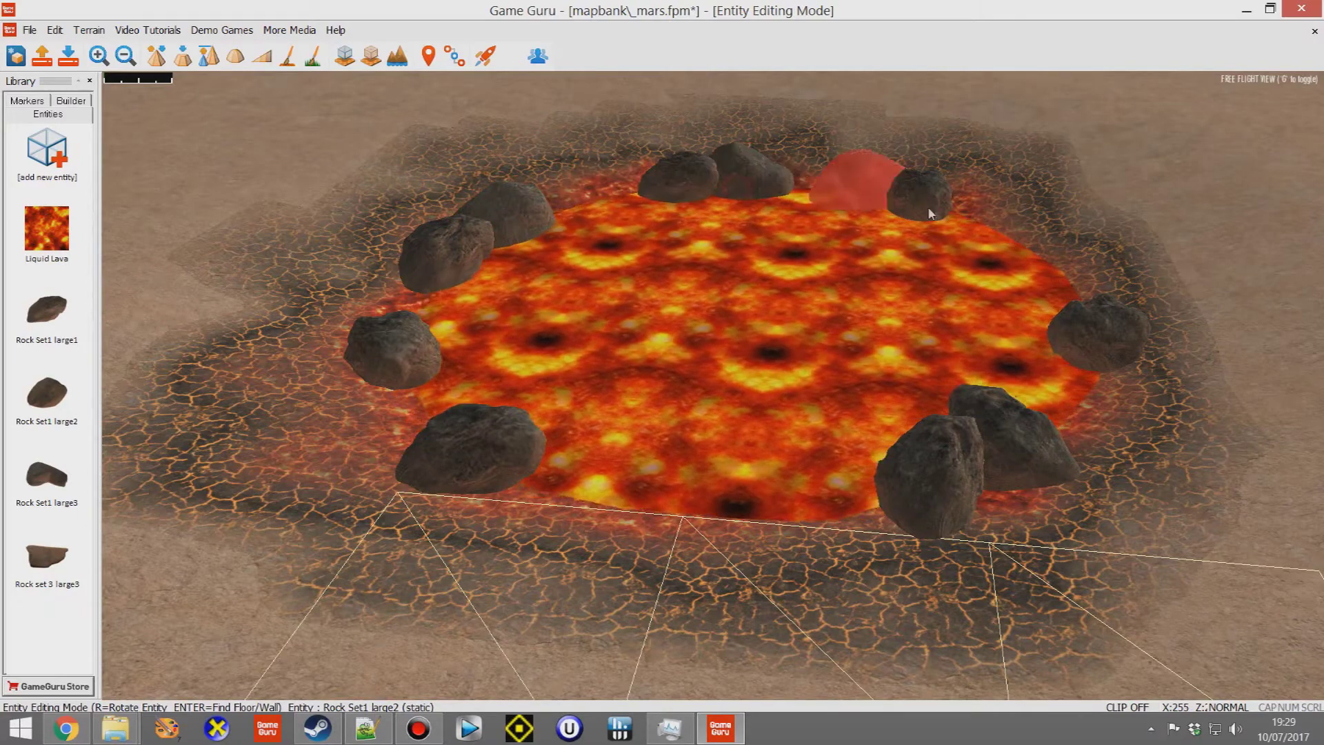
left_click(1118, 391)
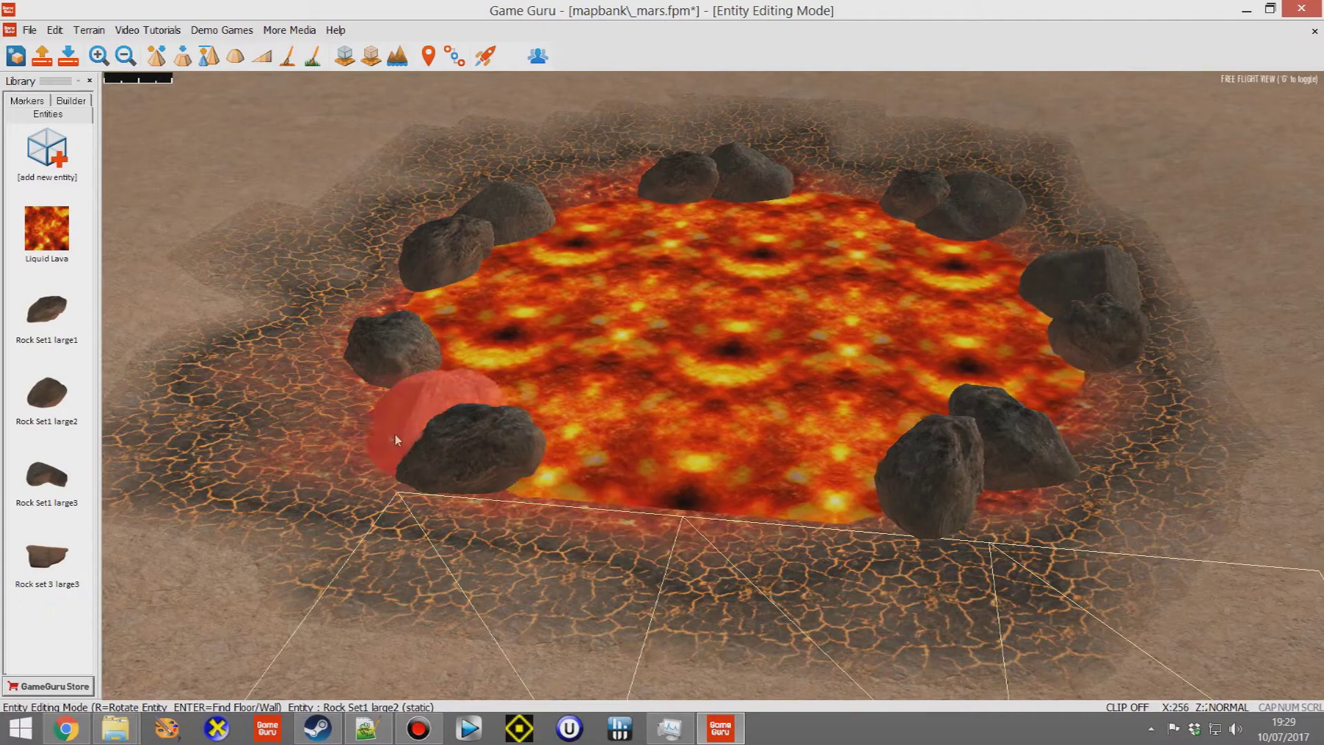
left_click(45, 476)
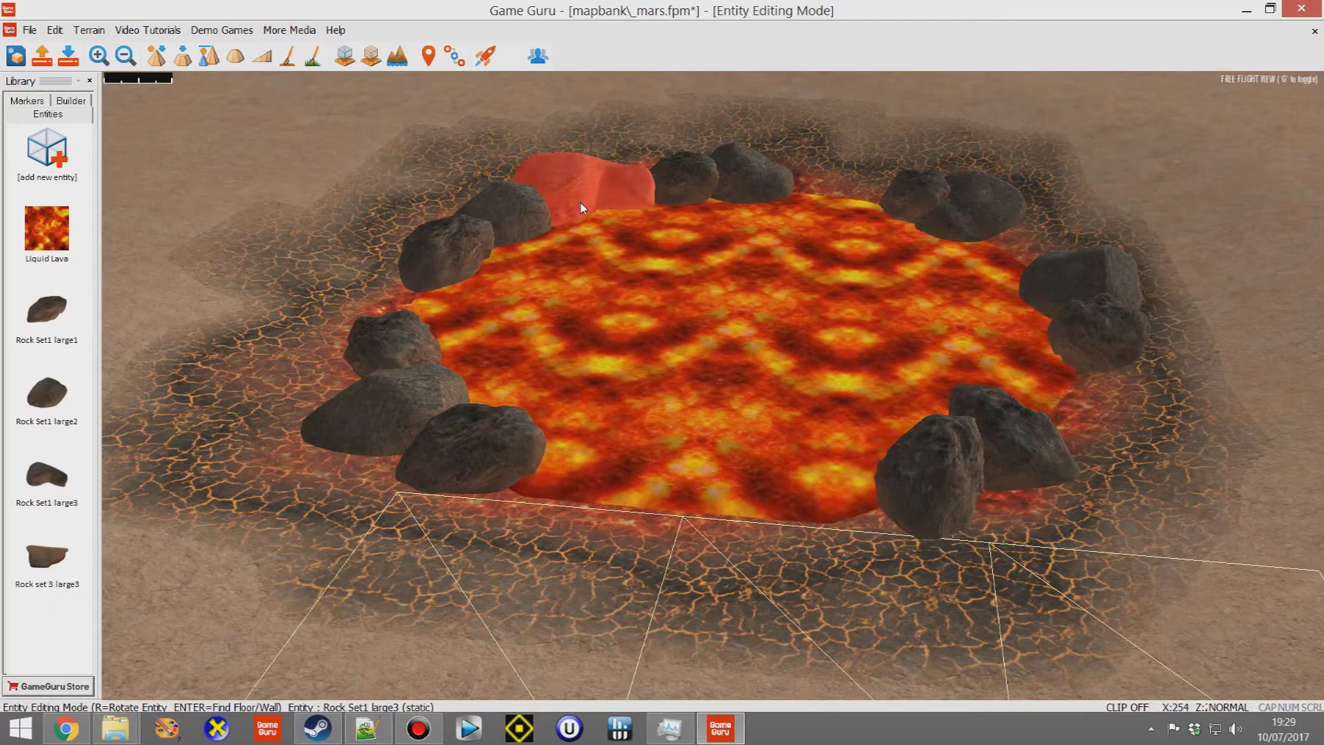
left_click(581, 203)
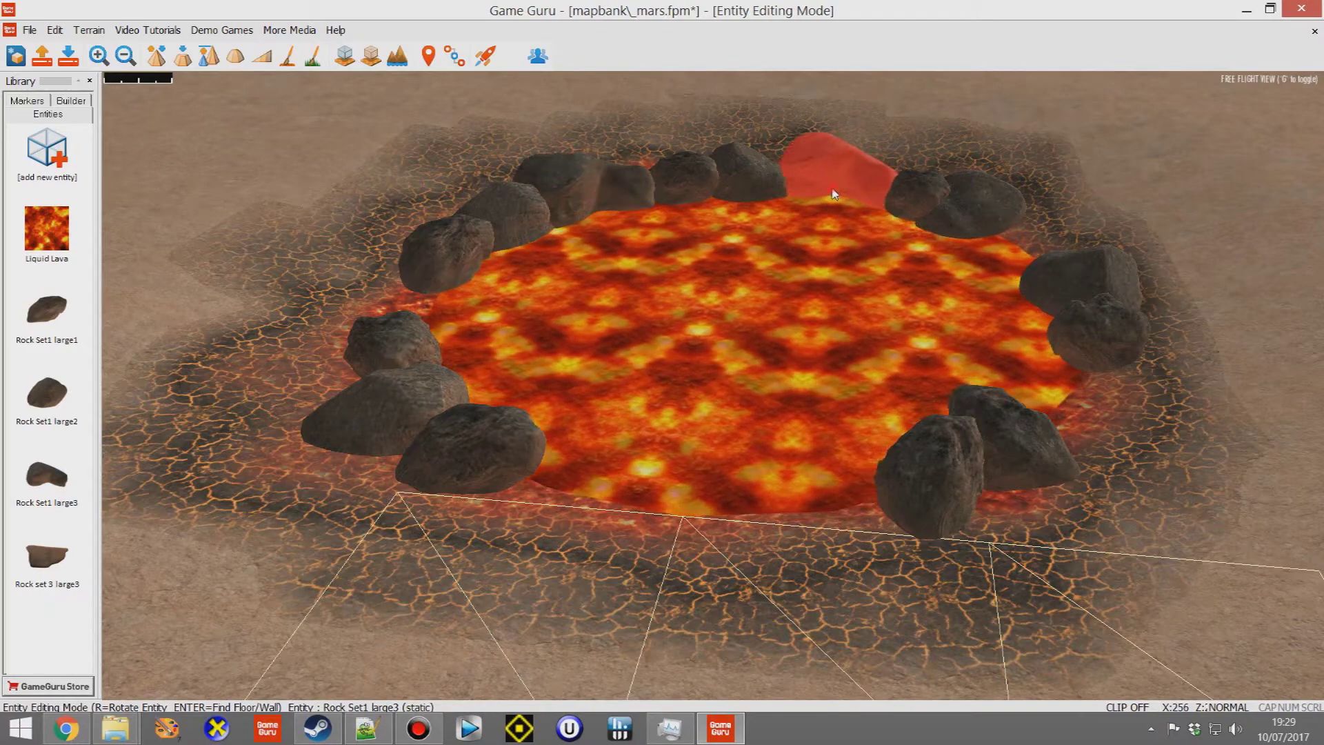
left_click(1073, 315)
left_click(1085, 426)
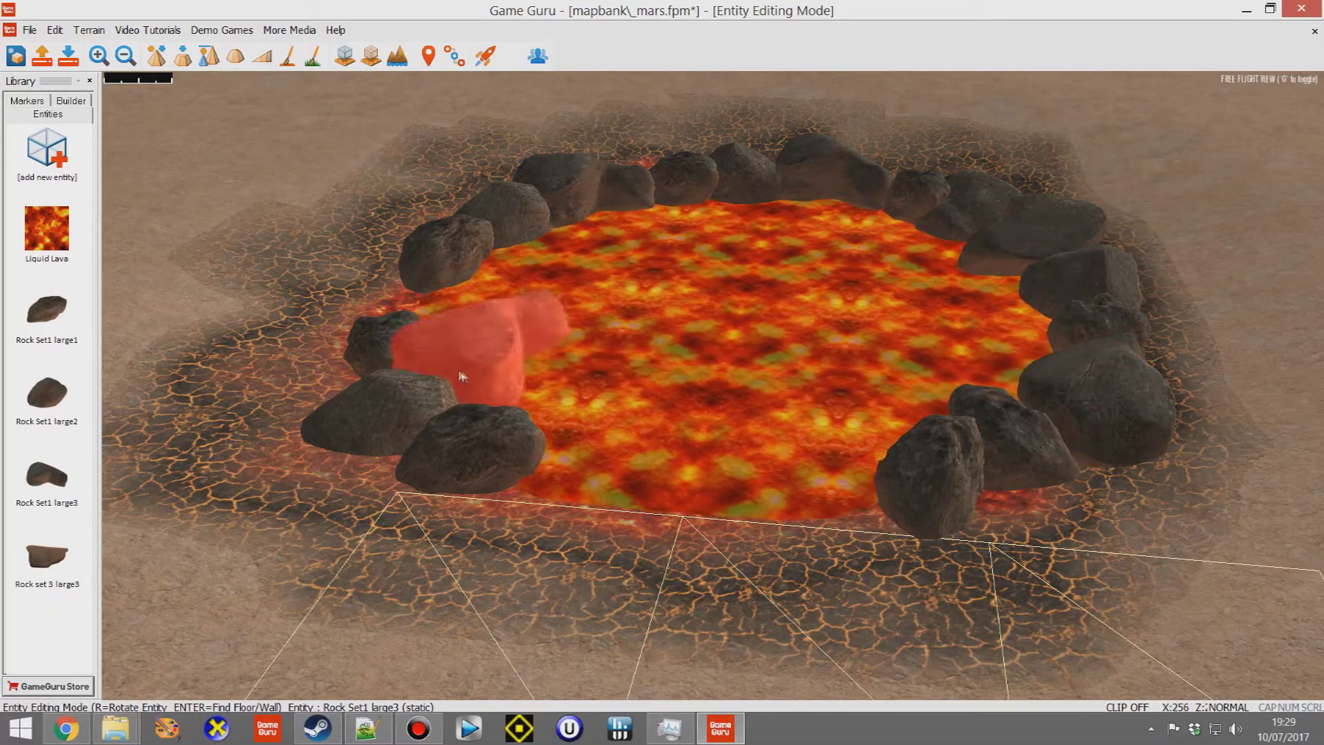
left_click(394, 336)
Step: Nudge a Rock Set1 large3 rock and the smaller rock beside it along the pool's rim to tighten the gaps between rocks
right_click(597, 409)
right_click_drag(597, 409, 552, 283)
key("w")
key("w")
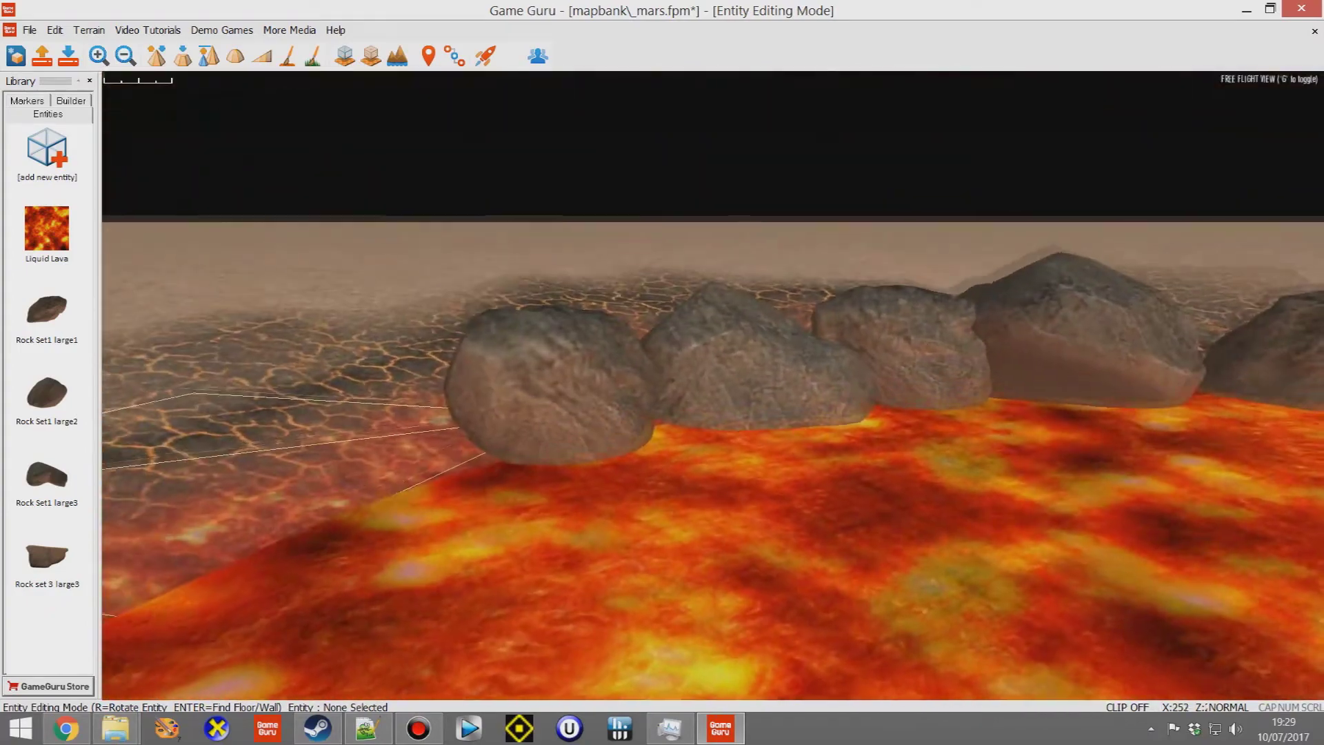
key("s")
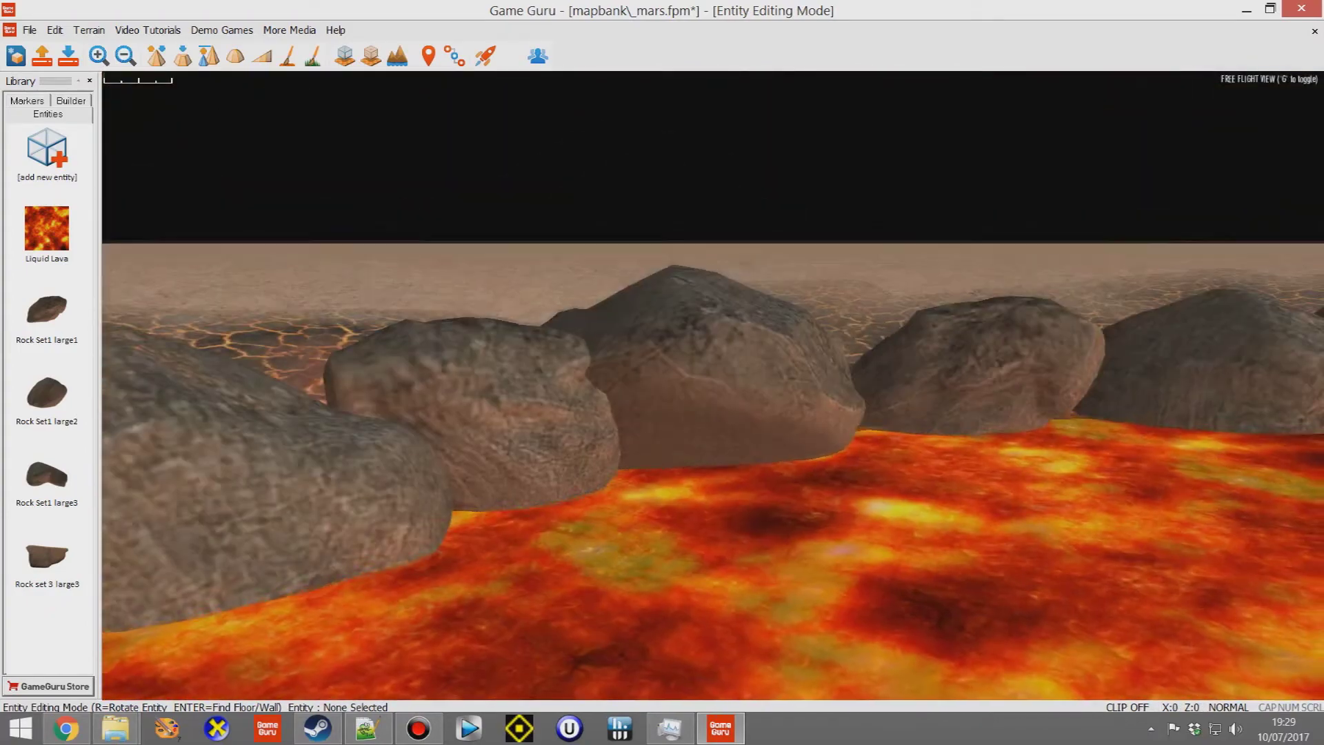
right_click_drag(552, 282, 704, 317)
key("w")
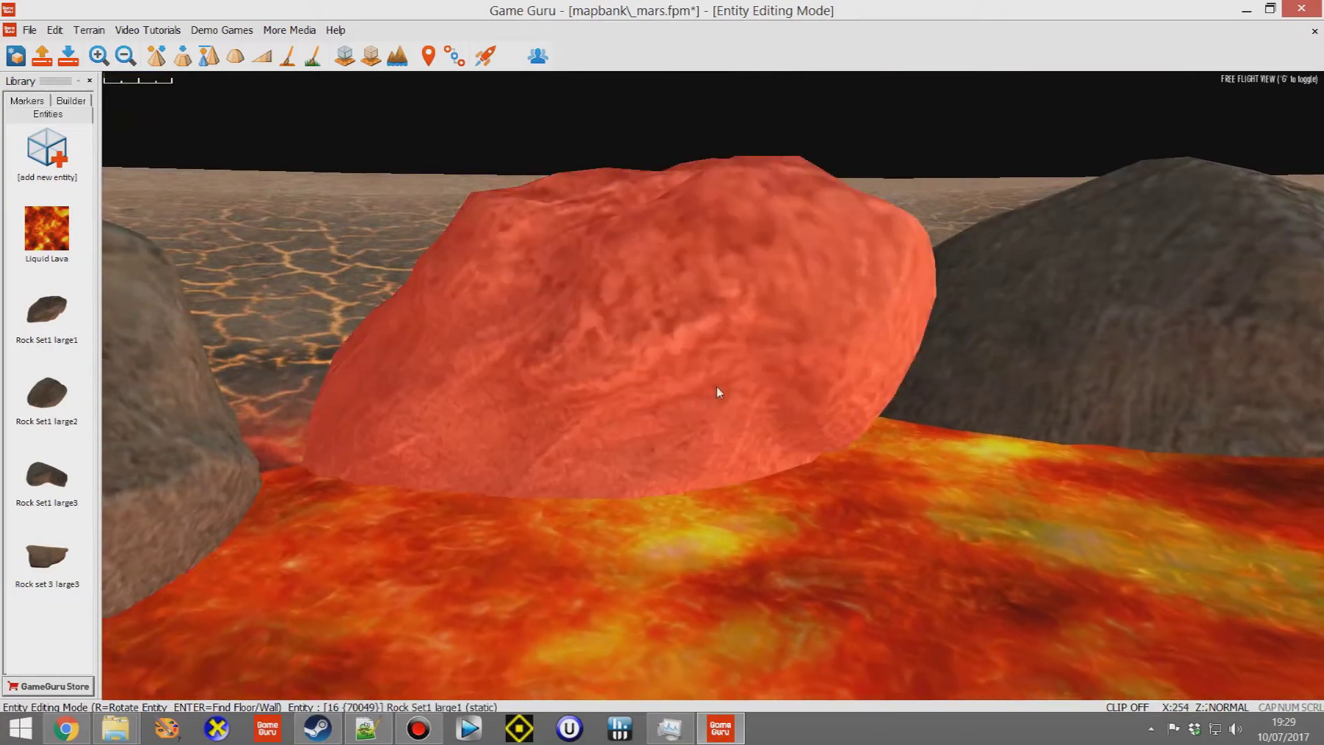
key("s")
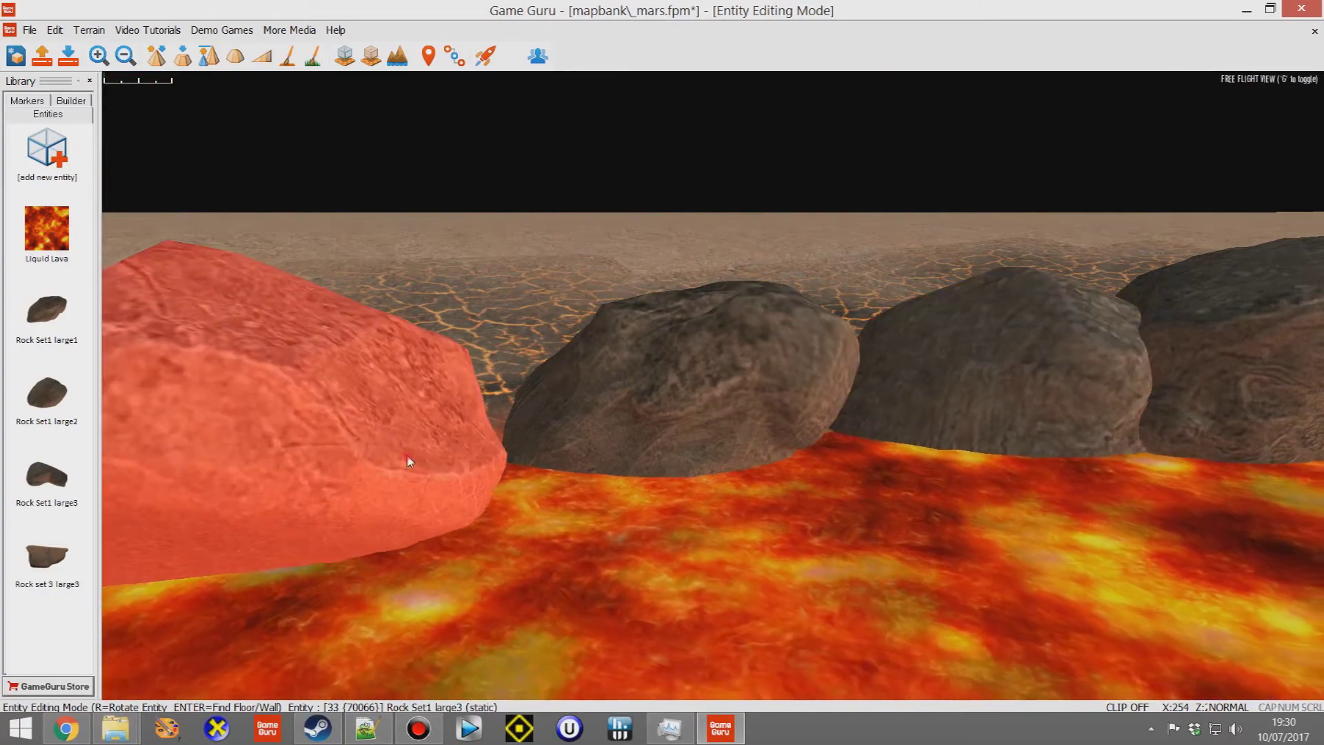
left_click(399, 467)
left_click_drag(396, 469, 438, 458)
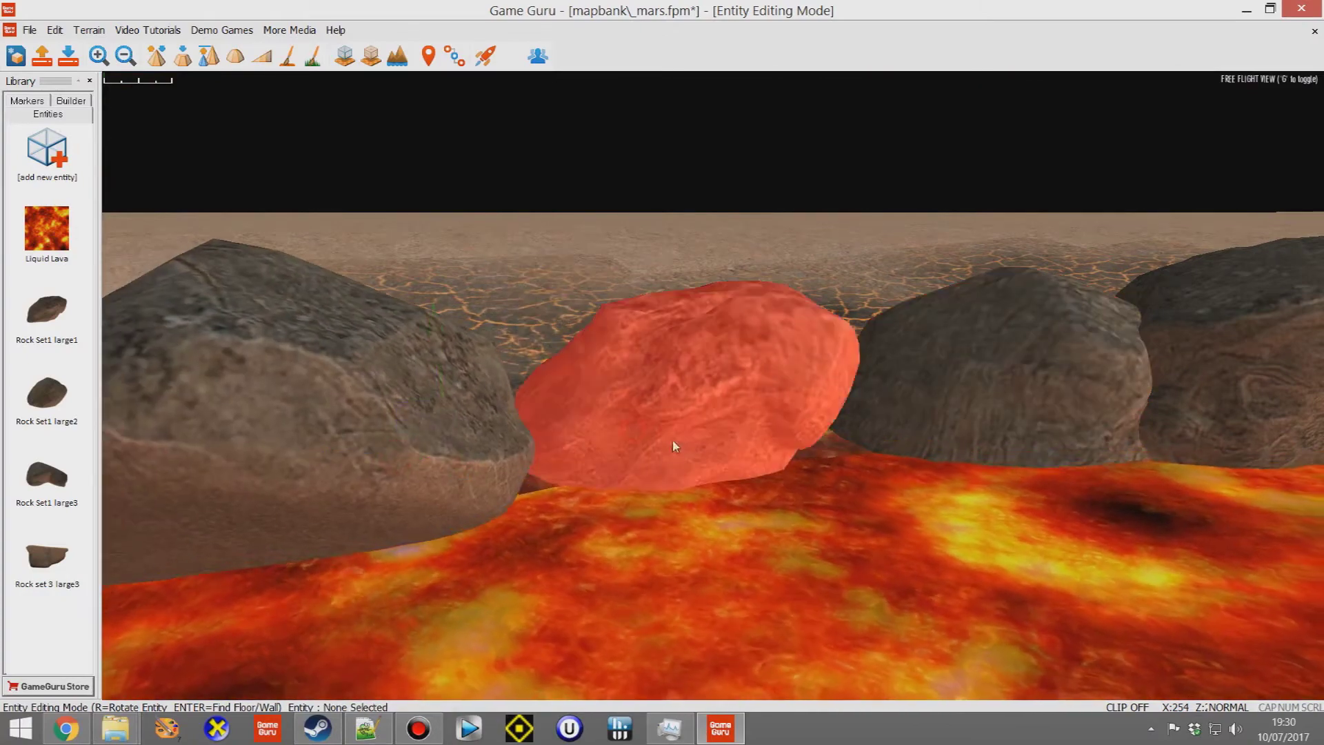
left_click(678, 434)
left_click_drag(659, 447, 675, 464)
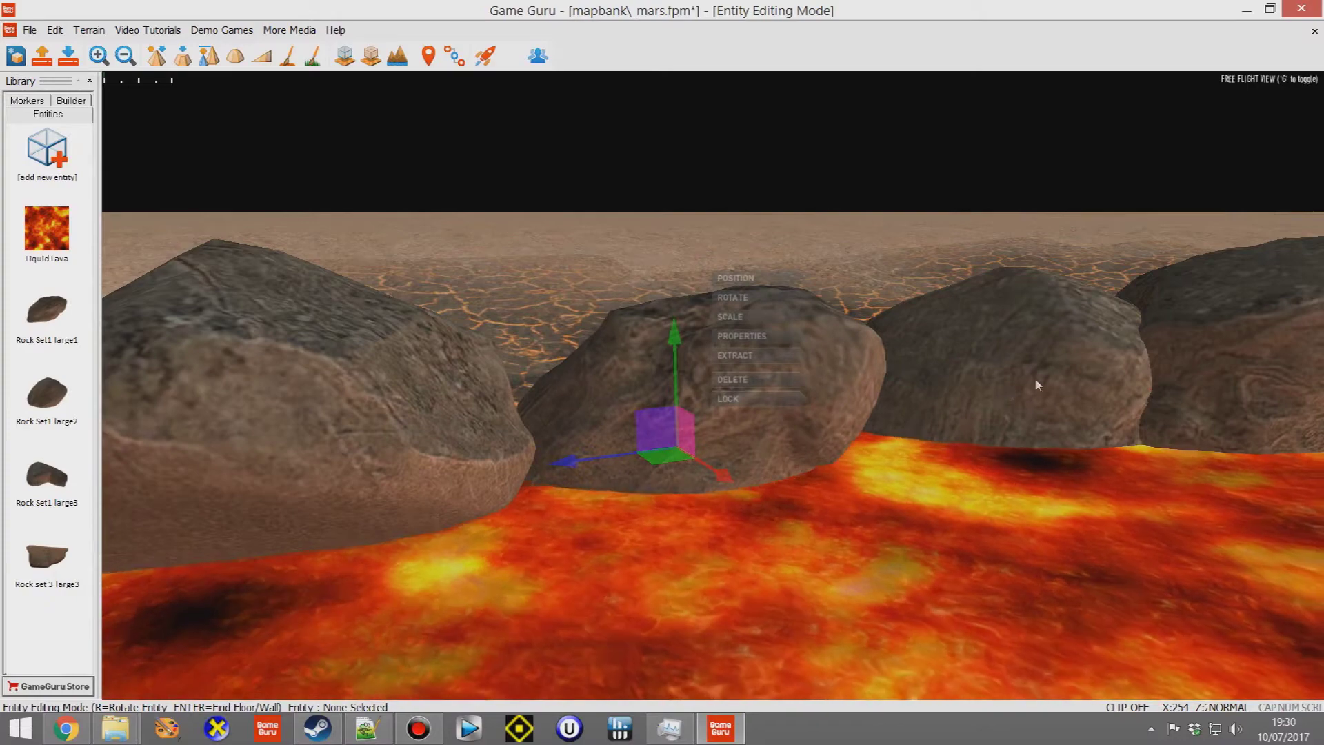
left_click_drag(780, 475, 945, 489)
Step: Shift the tall angular rock and the rounded rock beside it on the next stretch of rim to close their gaps
right_click_drag(945, 490, 1283, 457)
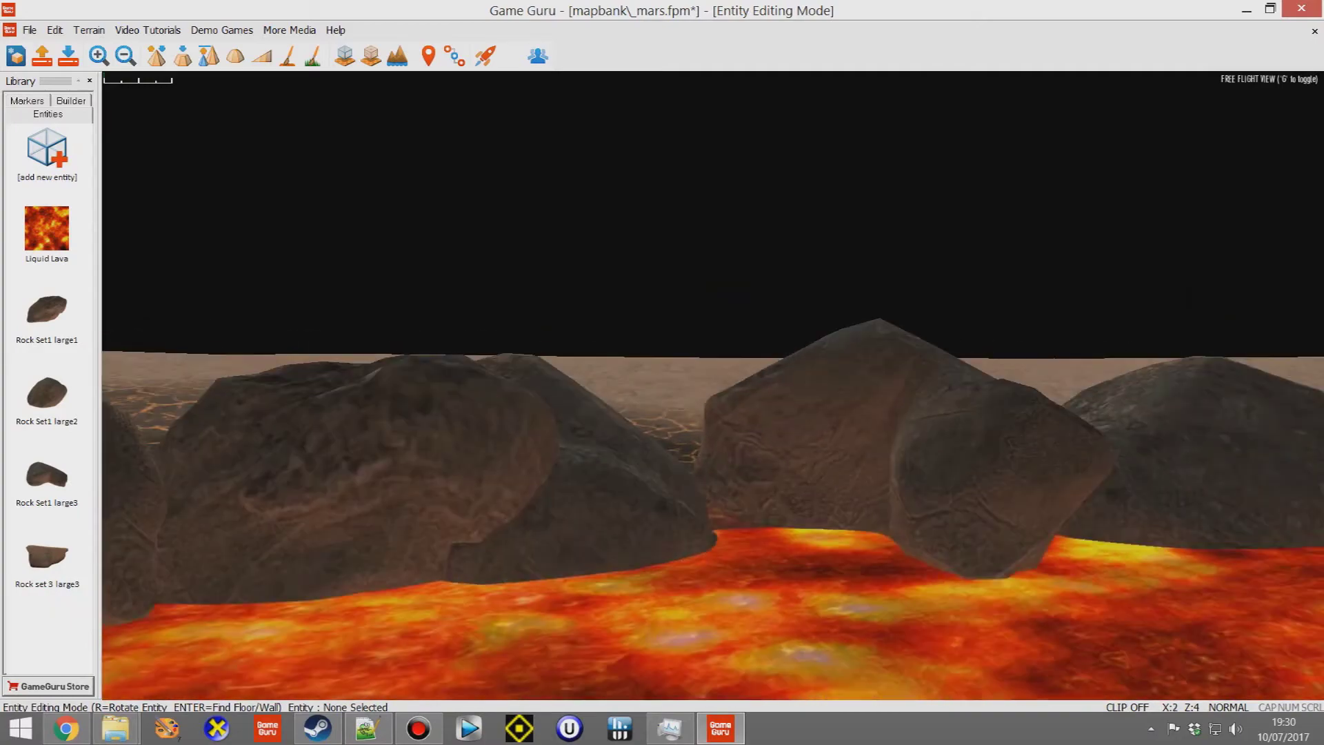
left_click_drag(895, 468, 891, 472)
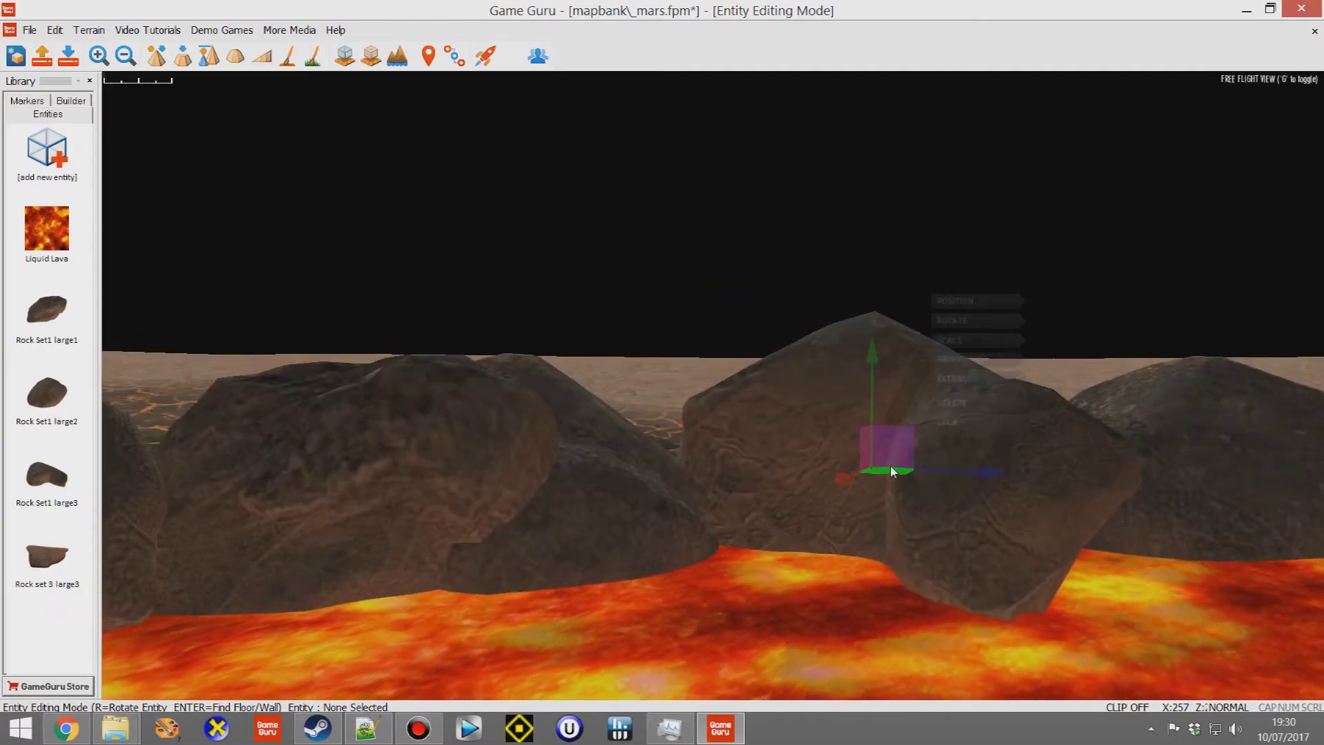
key("d")
right_click_drag(892, 474, 860, 498)
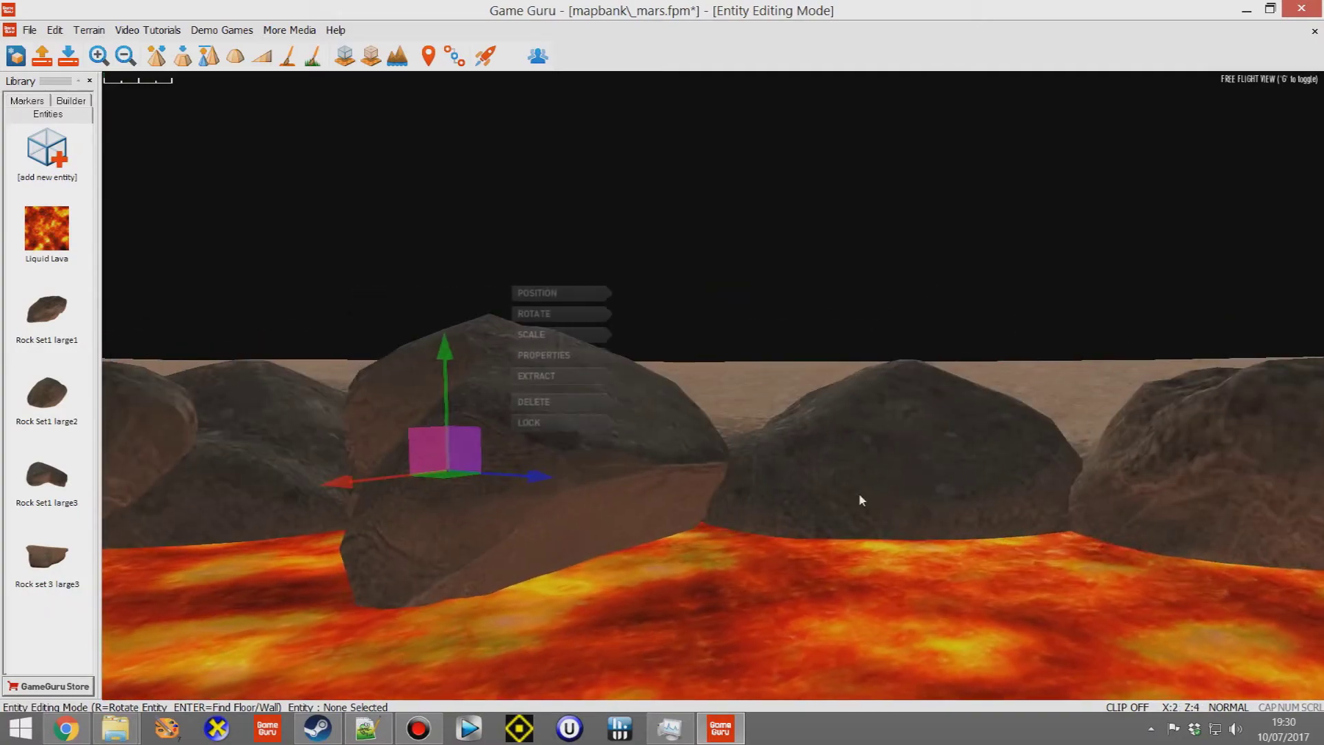
left_click(859, 501)
left_click_drag(857, 505, 911, 517)
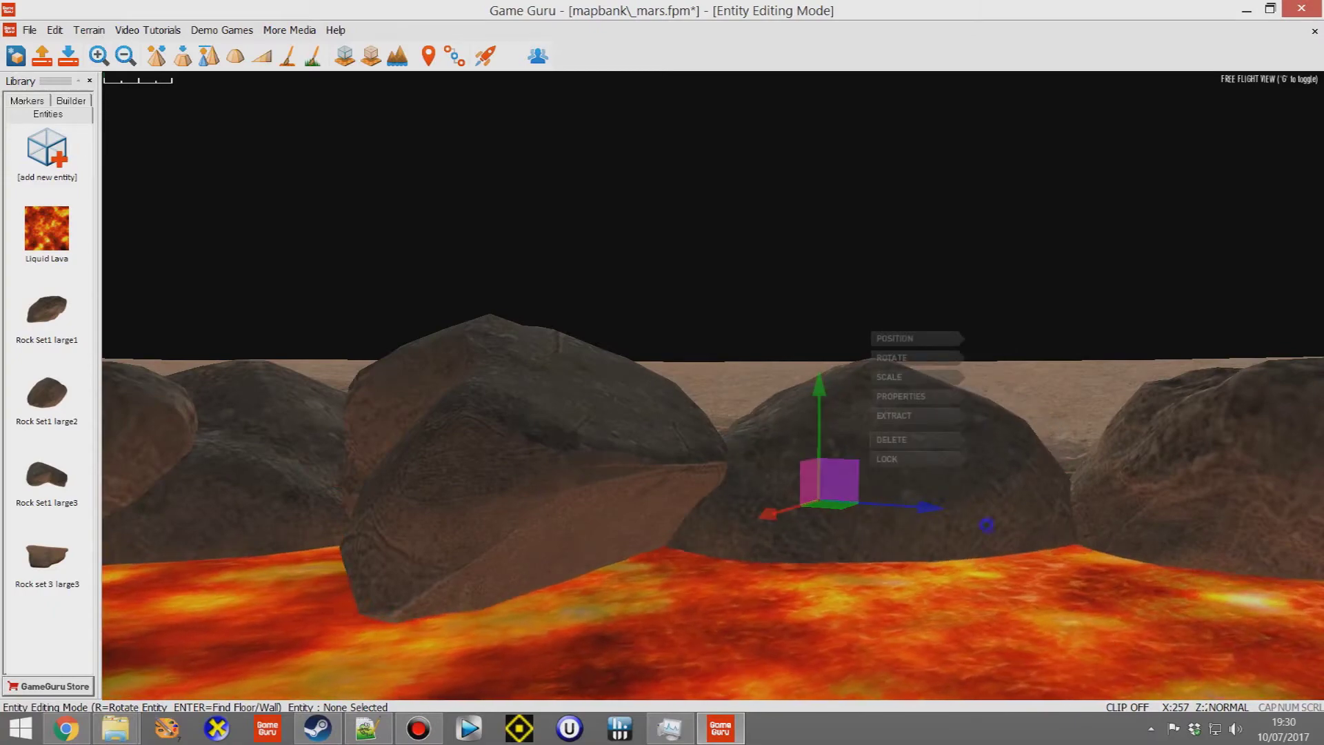
Step: Move the wide flat-topped rock toward the lava and lower it to cover the open ground between its neighbours
right_click_drag(986, 525, 1076, 560)
left_click(803, 495)
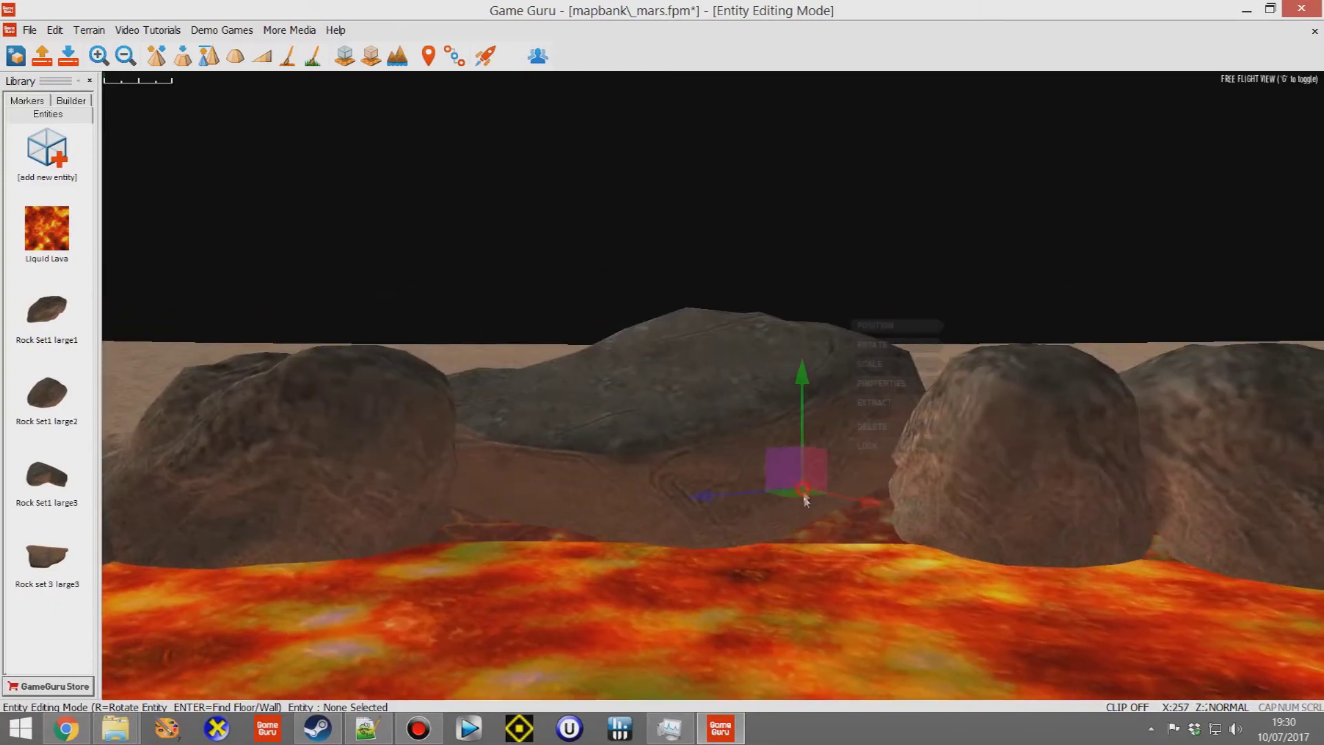
left_click_drag(805, 501, 816, 457)
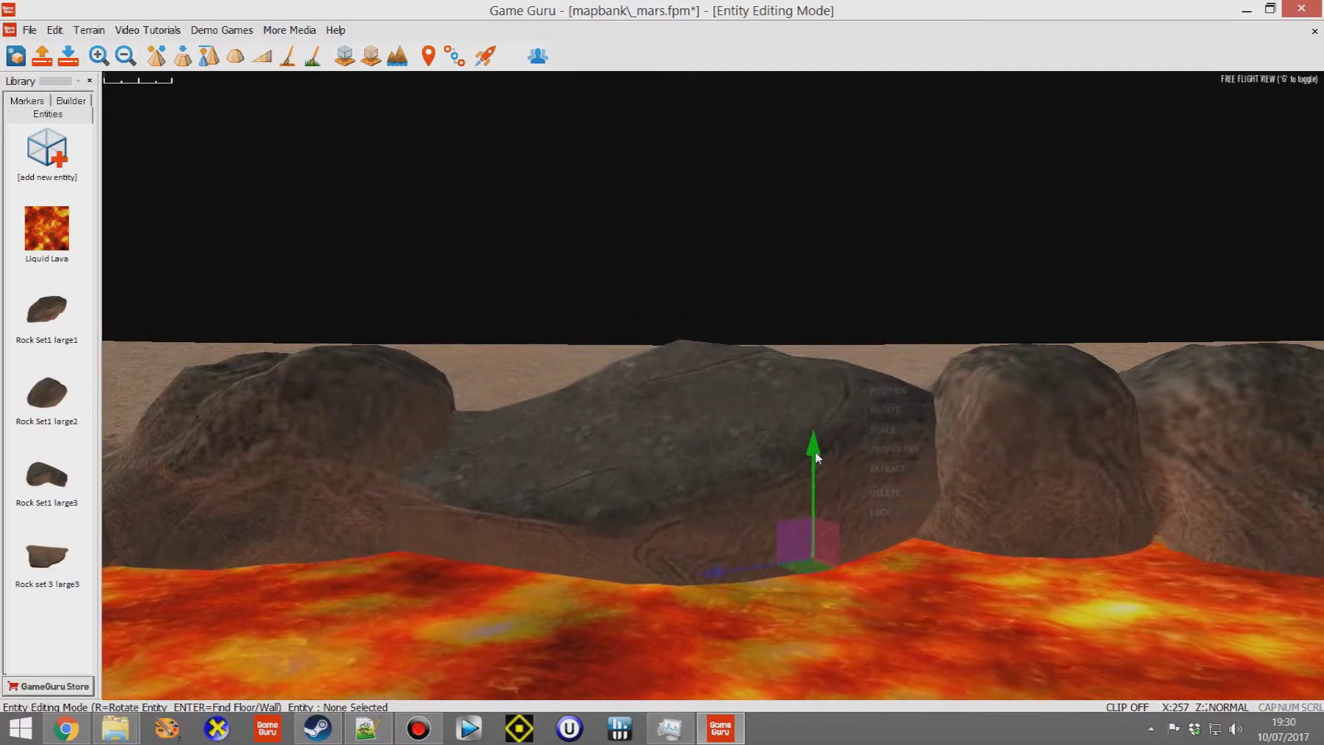
Step: Pick the Rock set 3 large3 entity and rotate it so the slab spans the open front edge of the lava pool
right_click_drag(878, 494, 842, 578)
key("w")
key("s")
key("w")
key("s")
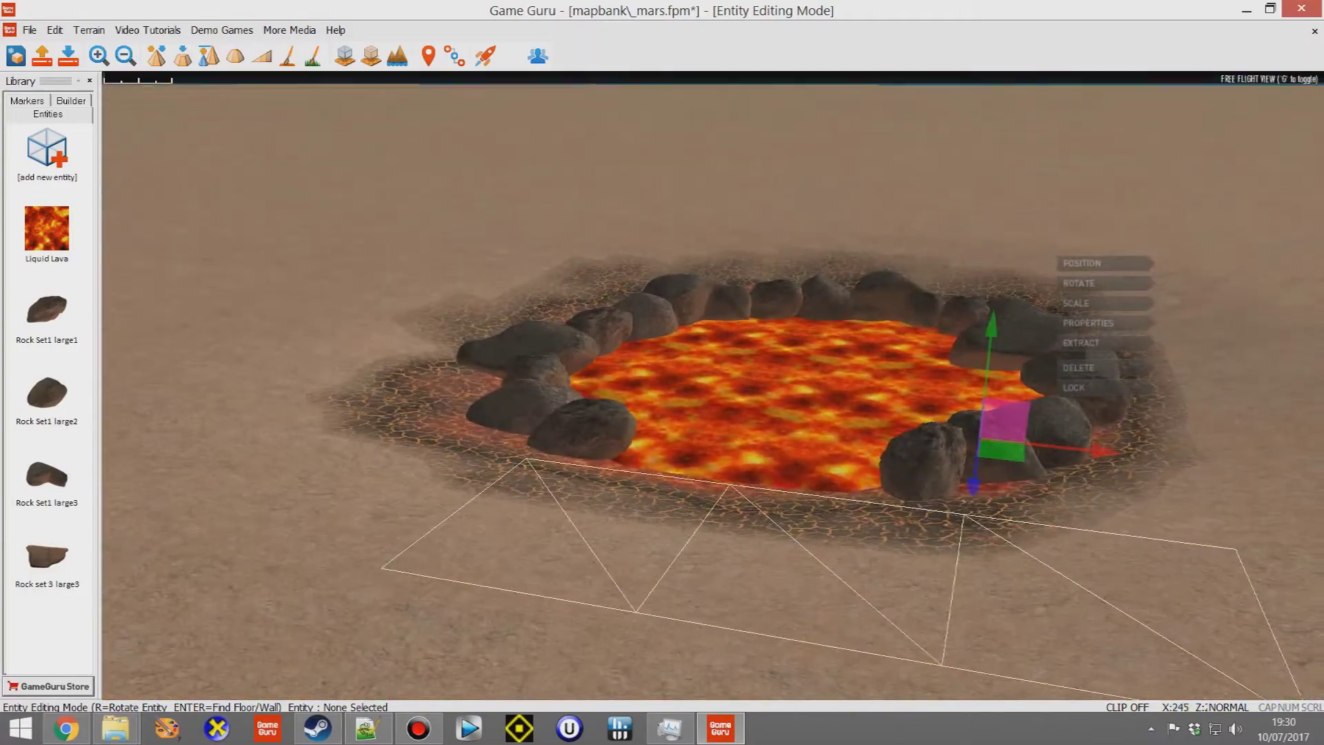
key("w")
right_click_drag(931, 562, 949, 530)
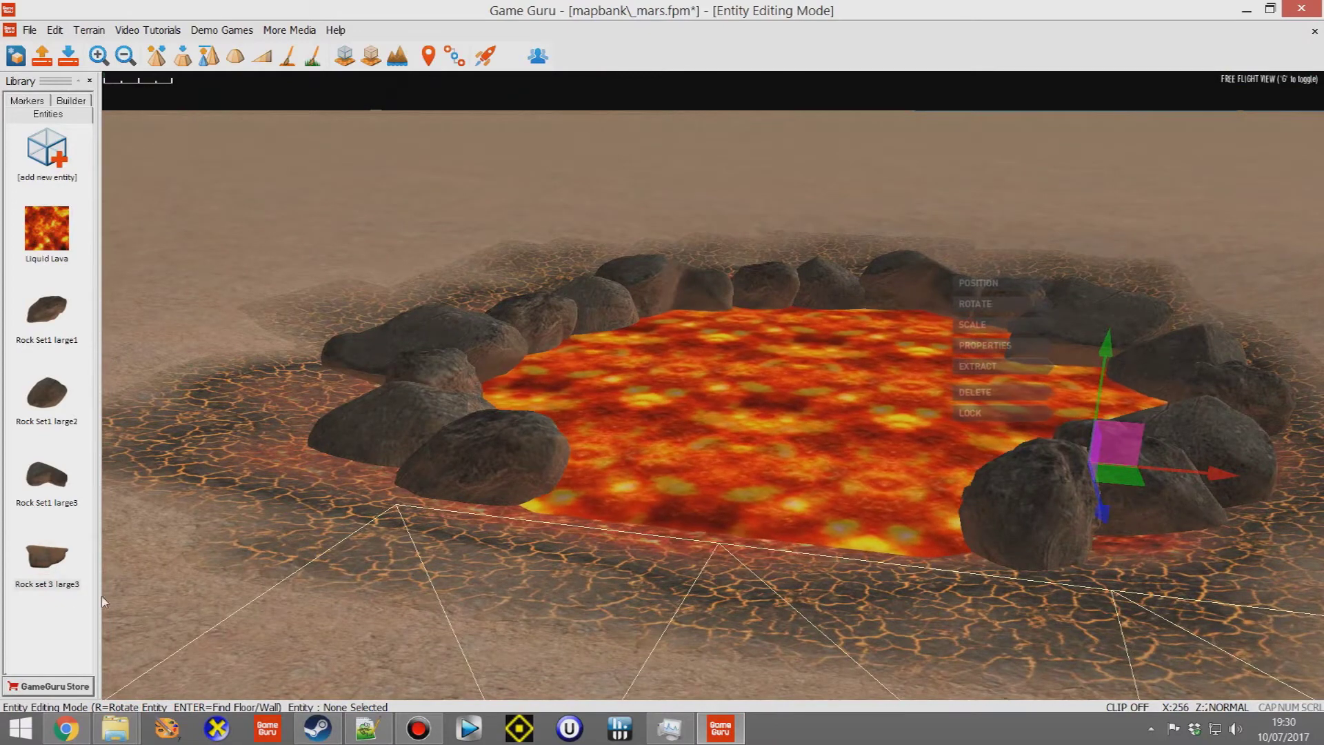
left_click(50, 552)
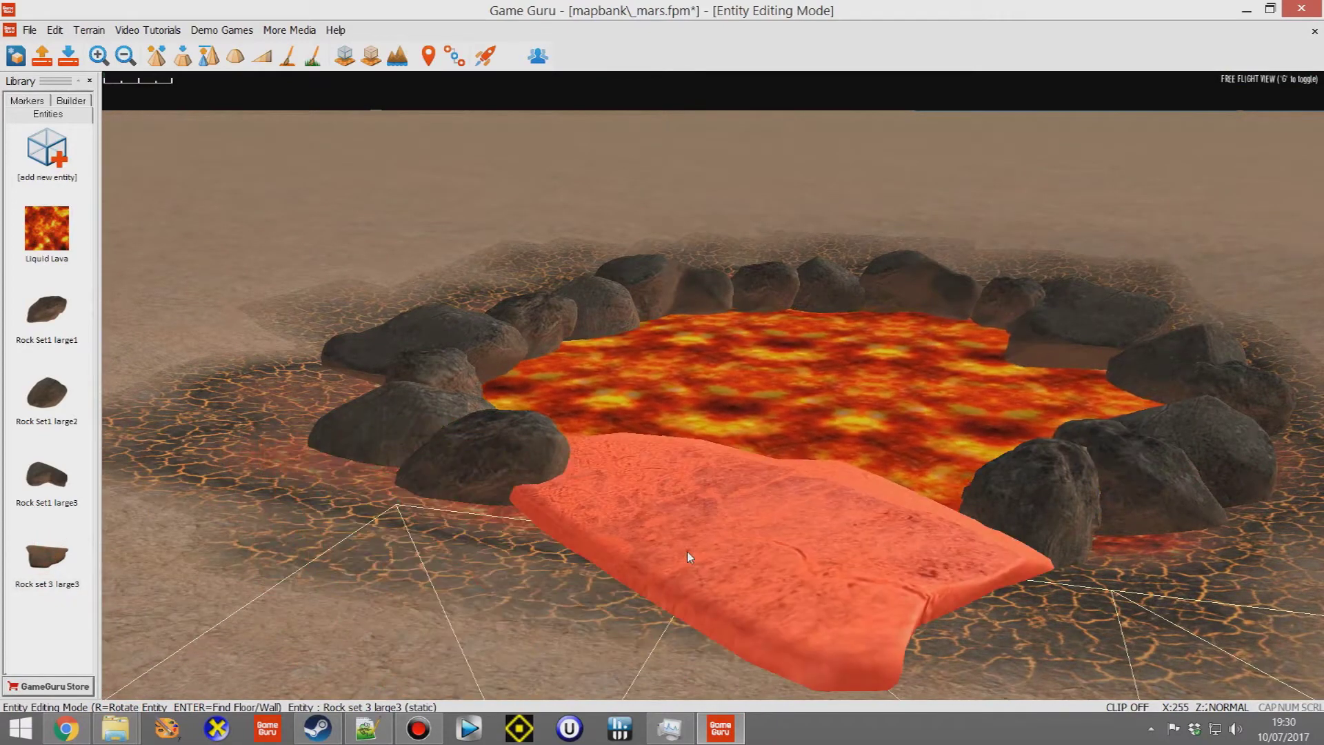
key("r")
key("r")
key("r")
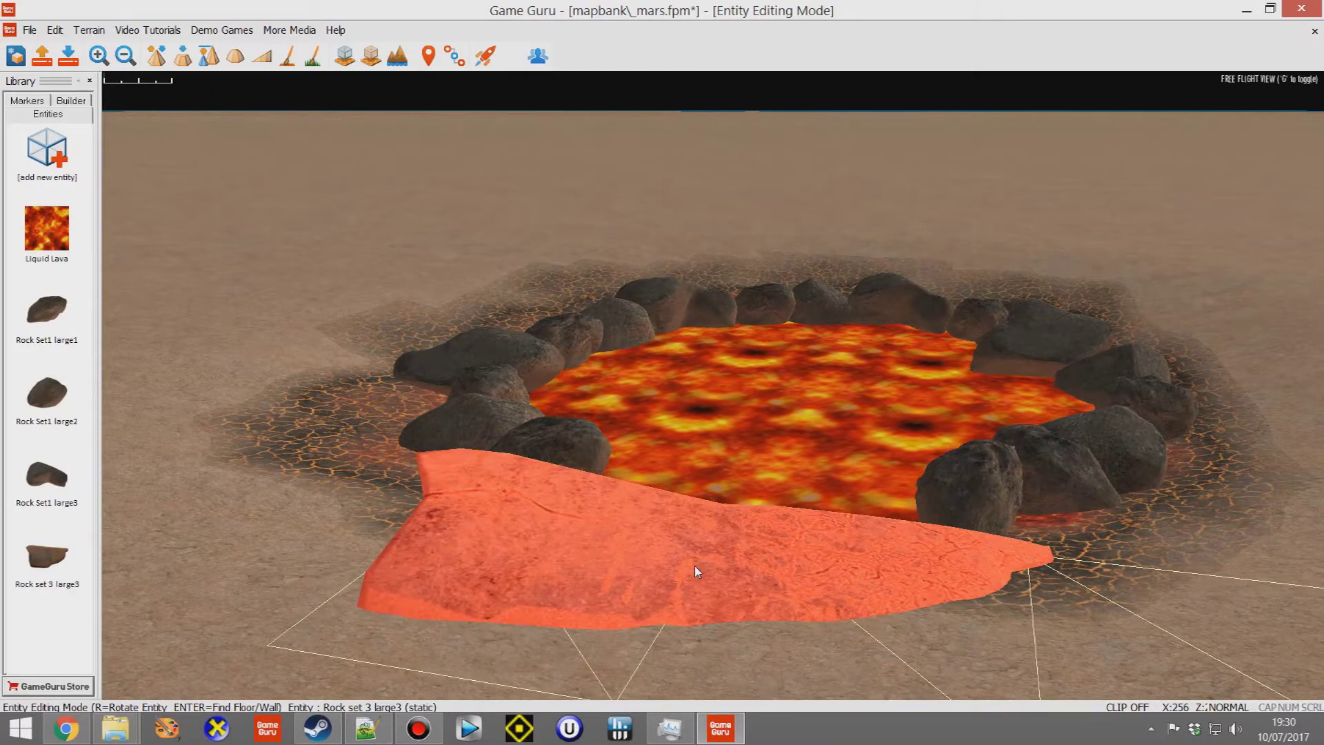
key("r")
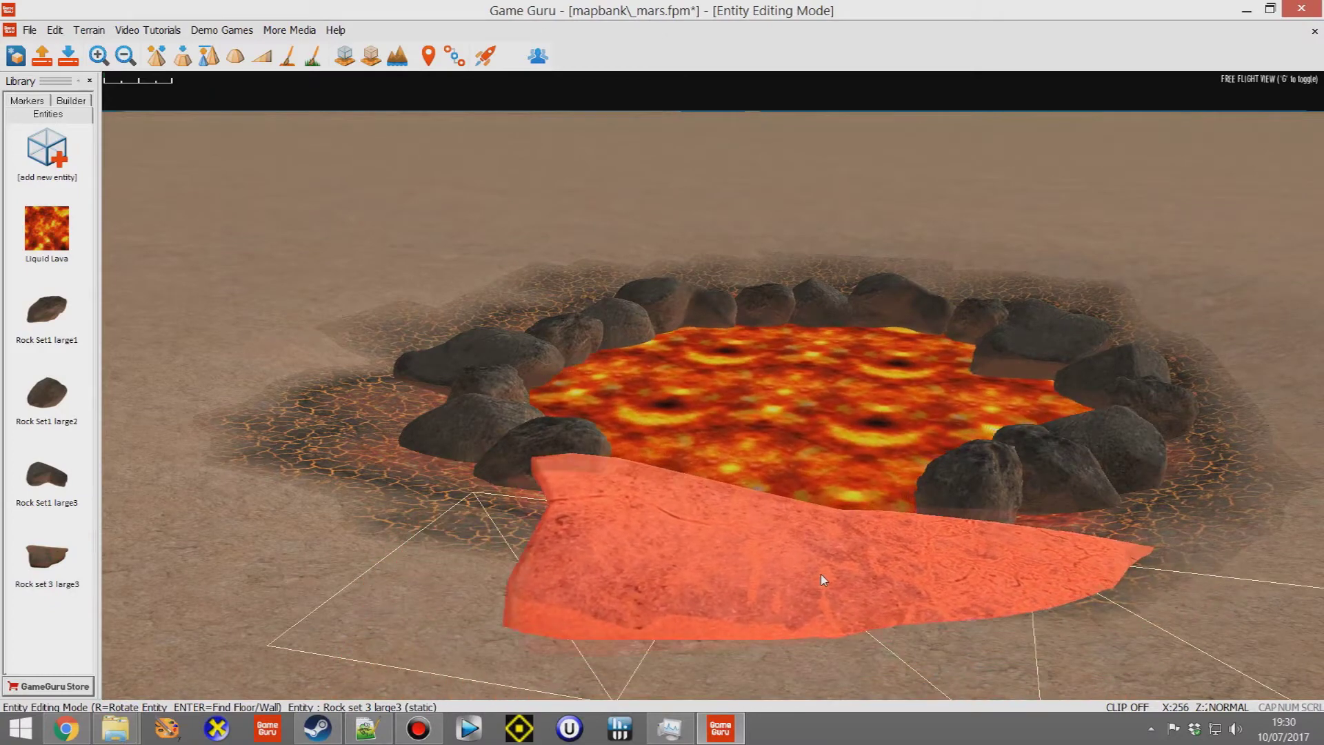
Step: Sink the Rock set 3 large3 slab partly into the ground and place it in the front gap of the rock ring
key("r")
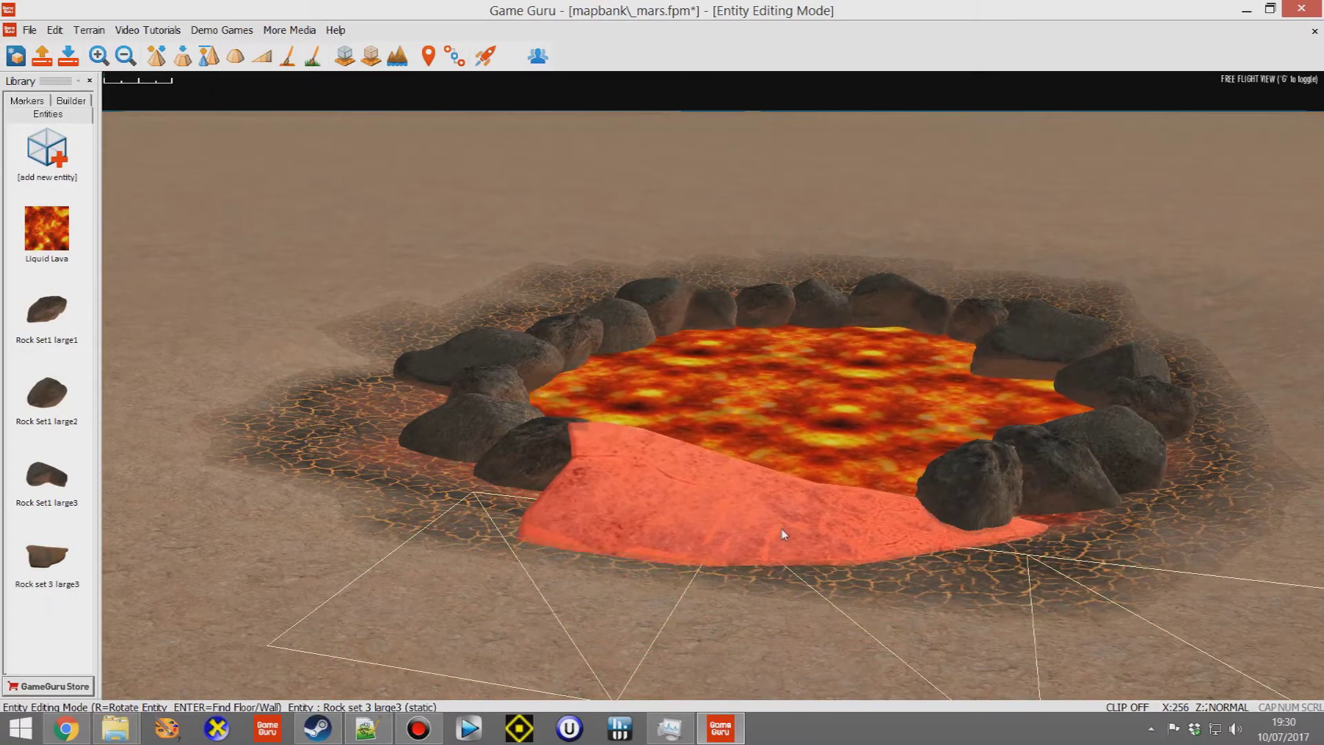
key("r")
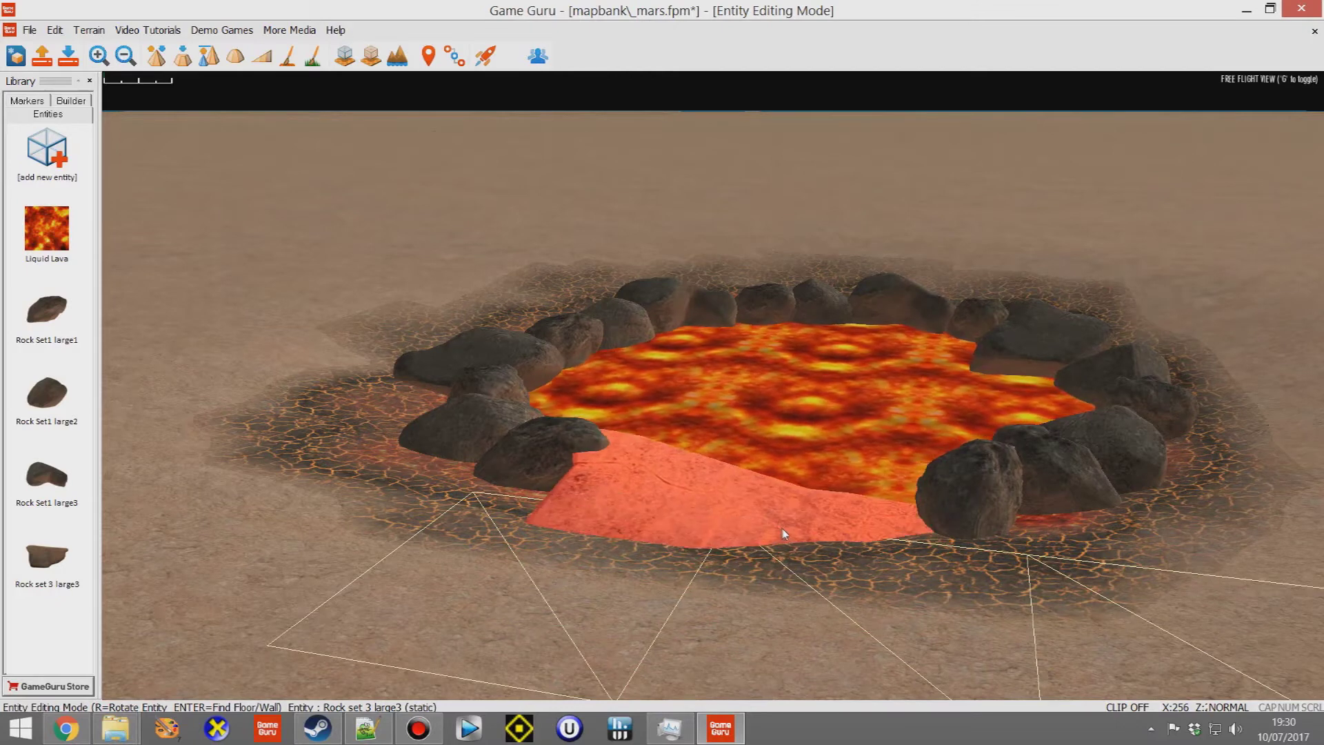
key("r")
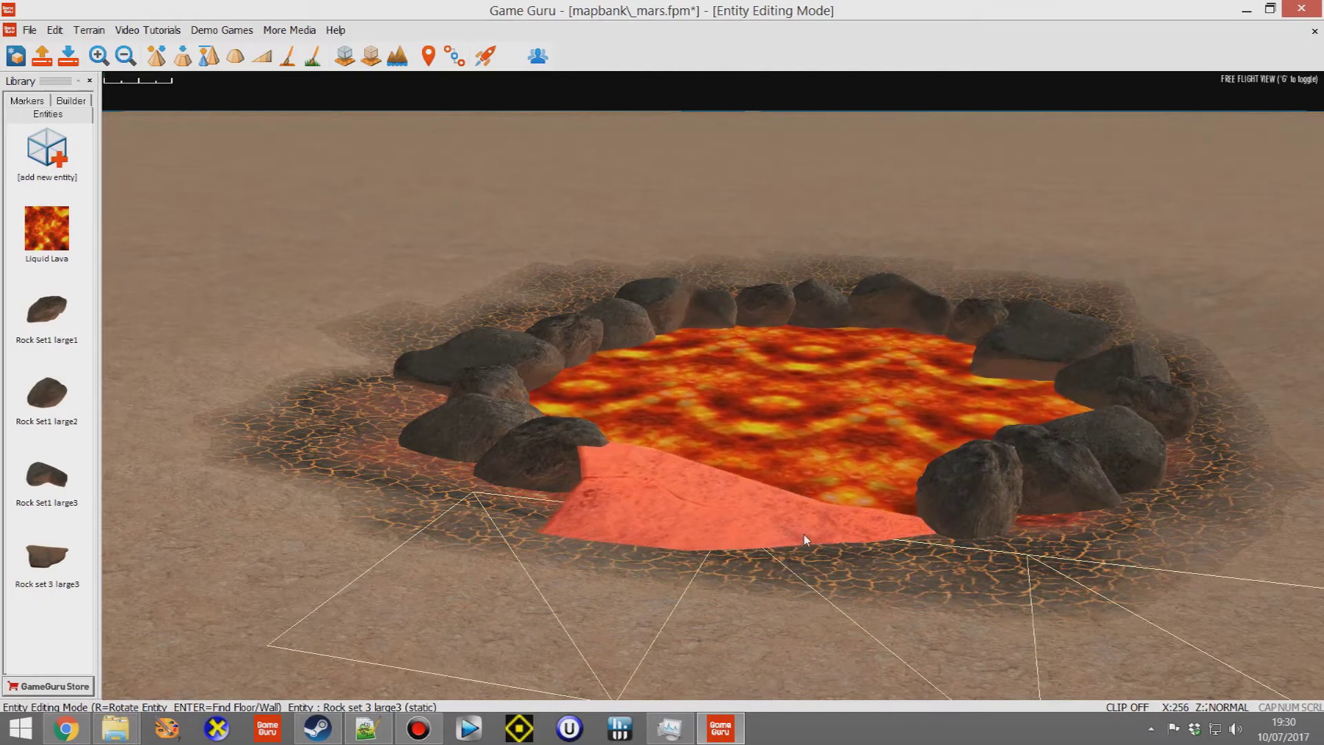
key("r")
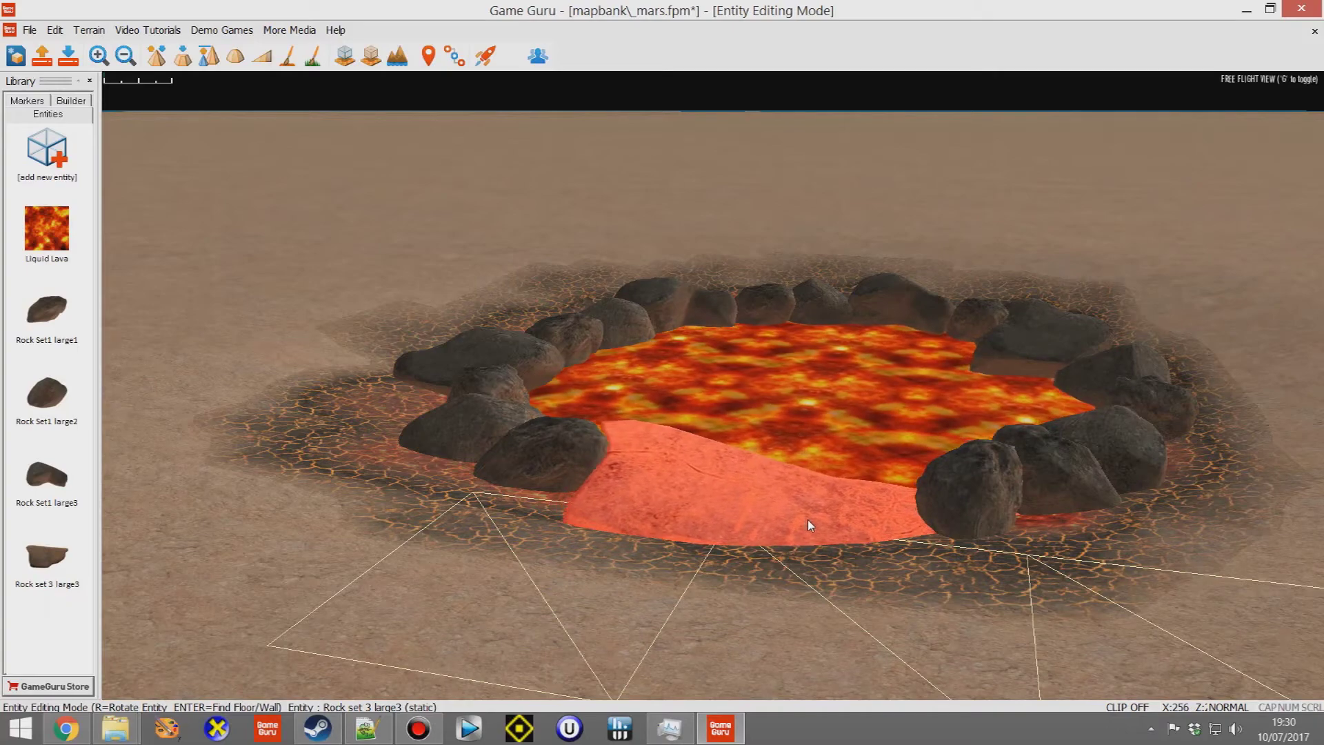
left_click(809, 520)
Step: Examine the slab and the surrounding rock ring from several distances and angles
key("w")
right_click_drag(809, 520, 921, 551)
key("w")
key("w")
key("s")
key("w")
key("s")
key("w")
key("s")
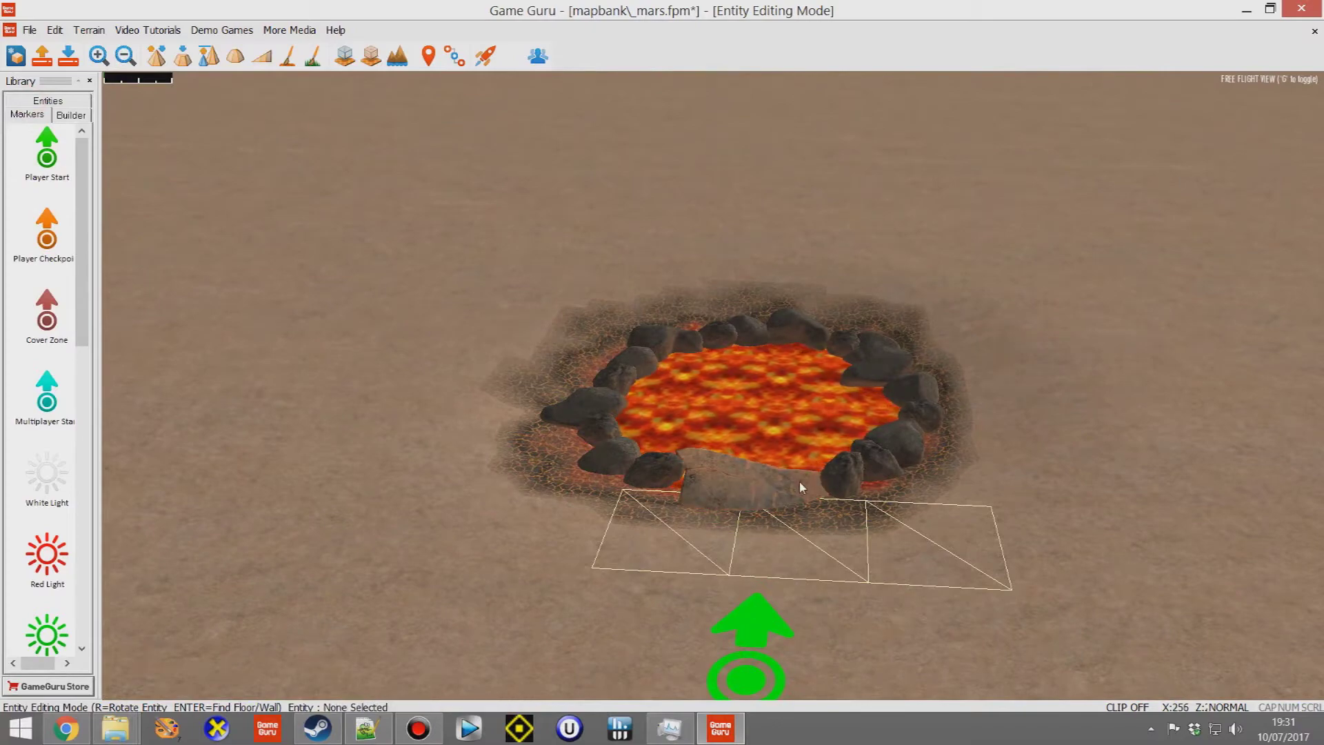
Step: Place a Rock Set1 large2 rock on the cracked ground in front of the gap beside the slab
scroll(740, 550, "up", 10)
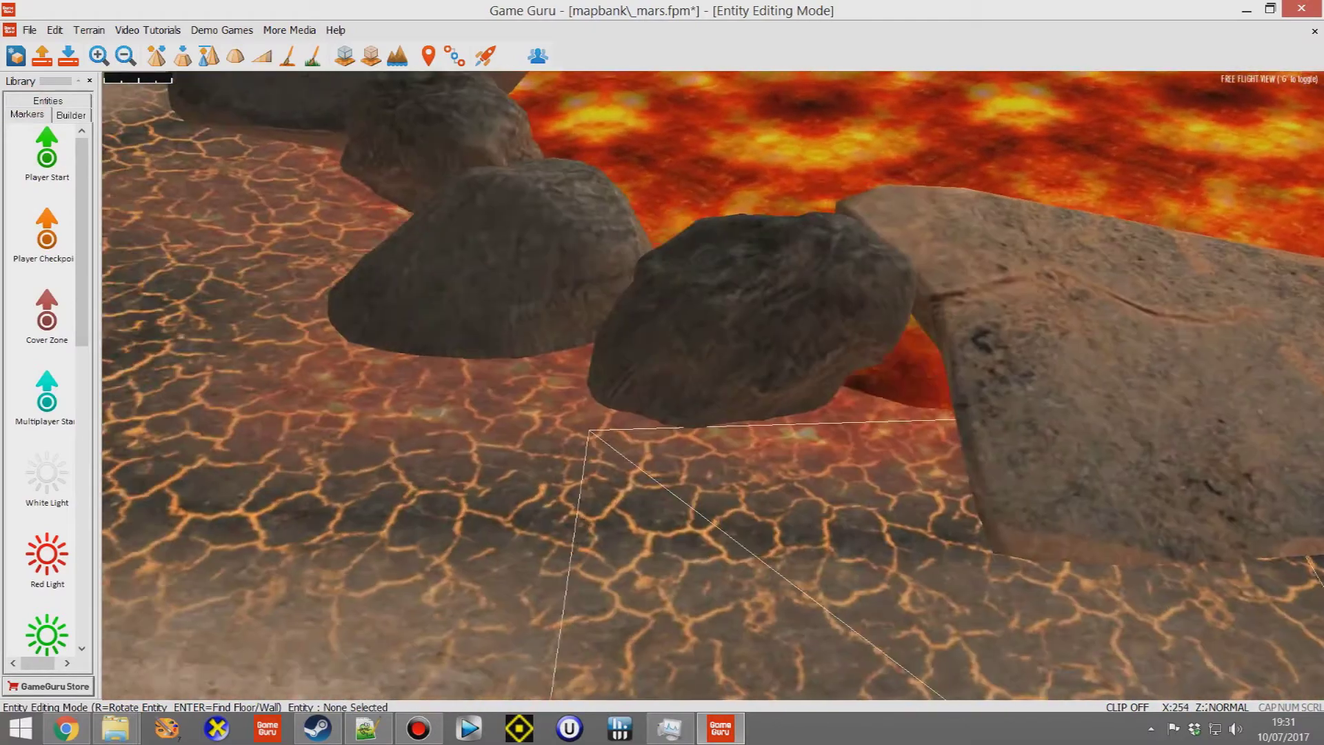
right_click_drag(551, 545, 581, 515)
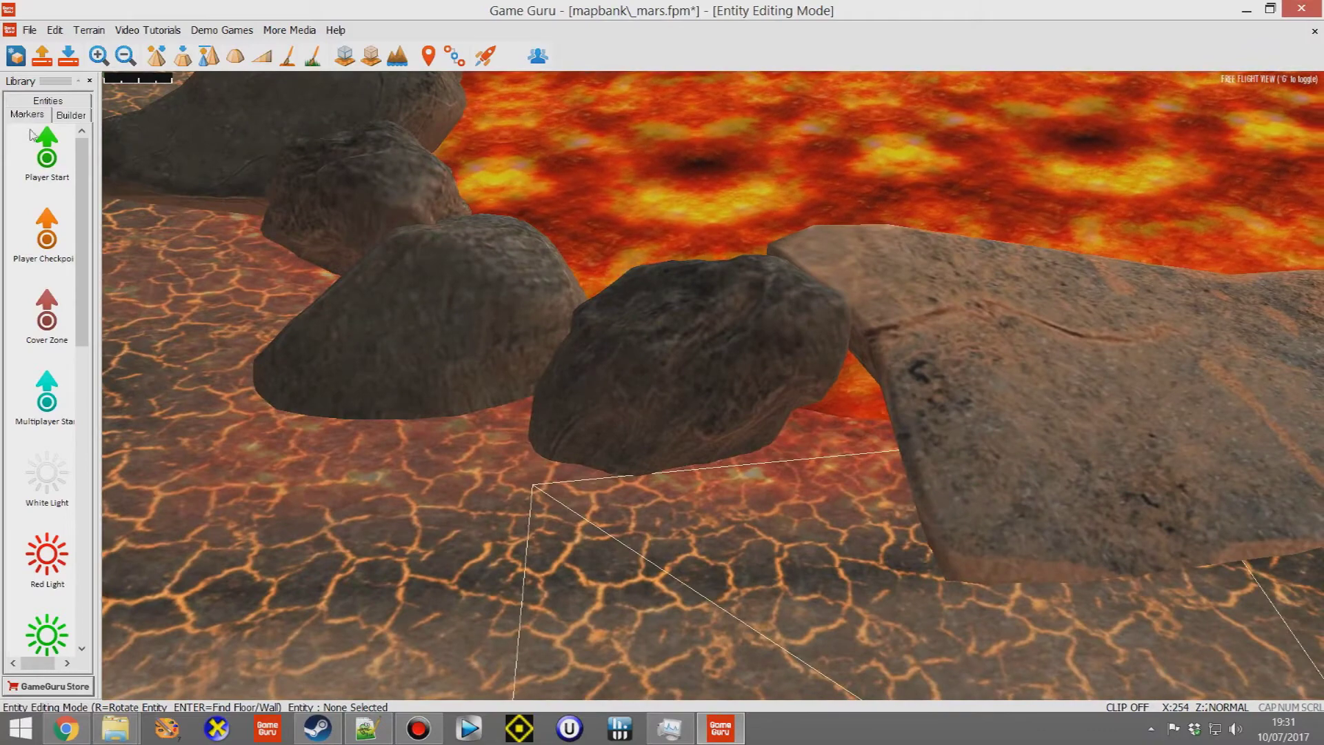
left_click(45, 102)
left_click(50, 395)
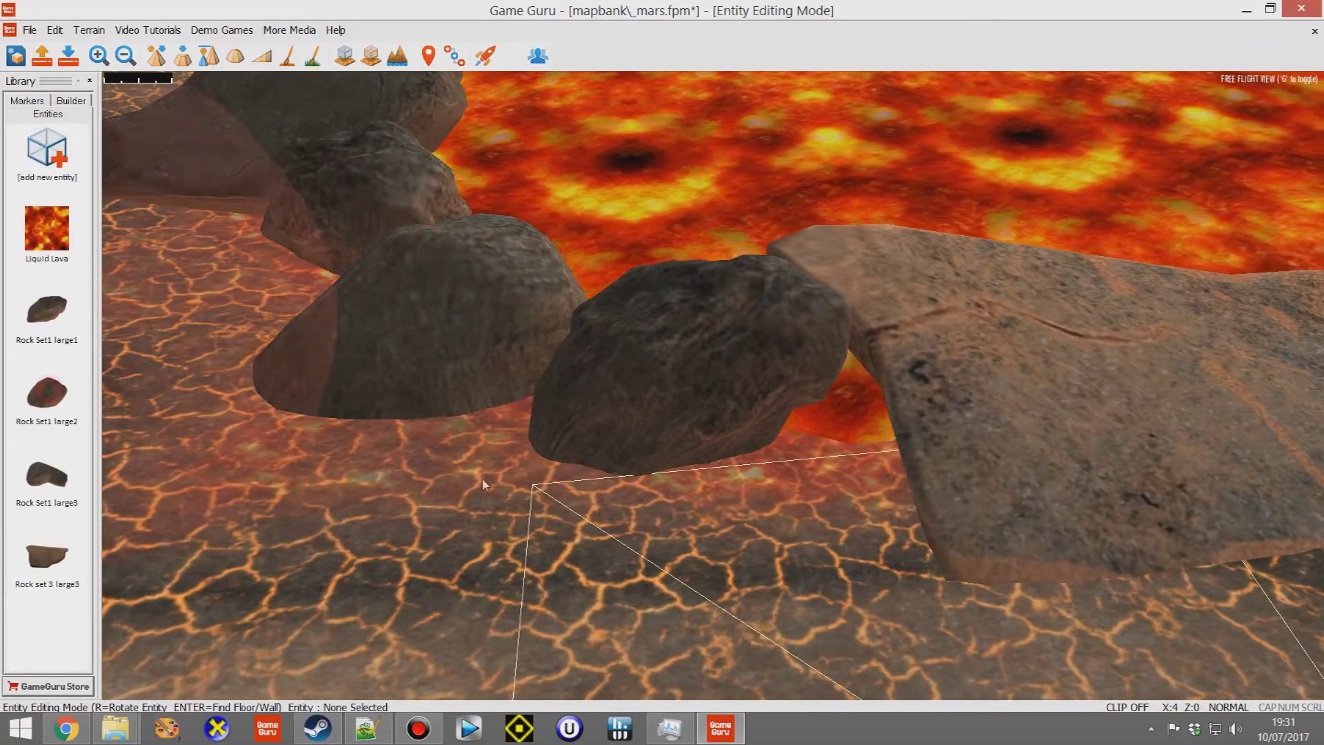
scroll(683, 514, "down", 5)
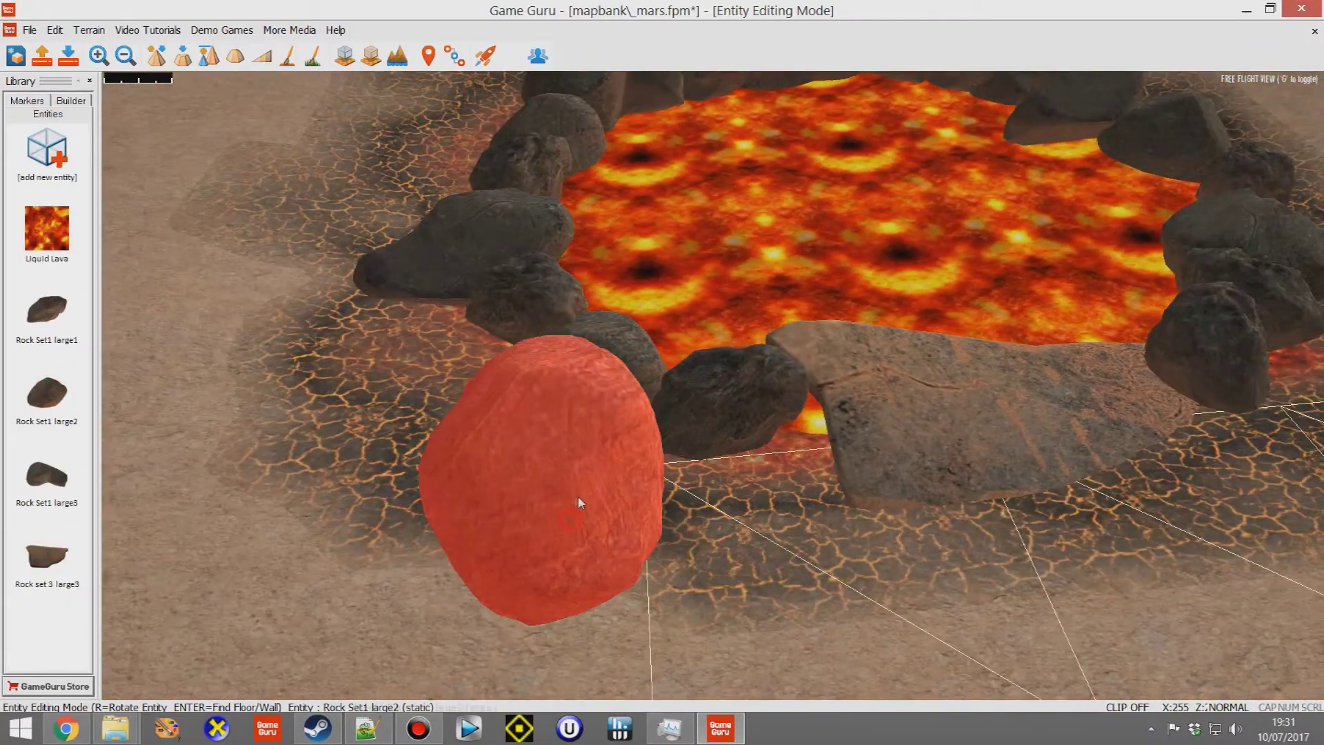
left_click(578, 498)
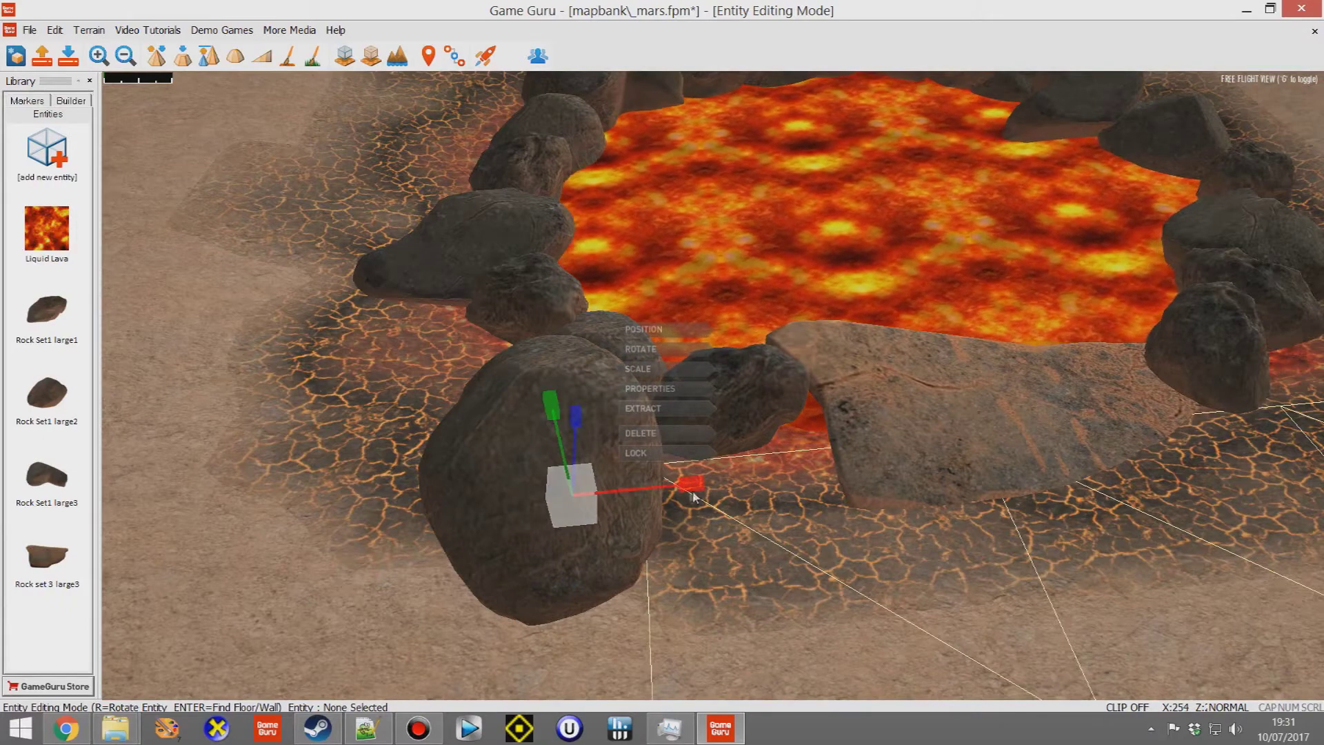
Step: Scale down the new Rock Set1 large2 rock and fit it at an angle into the gap between the slab and the neighbouring rock
left_click_drag(675, 488, 609, 460)
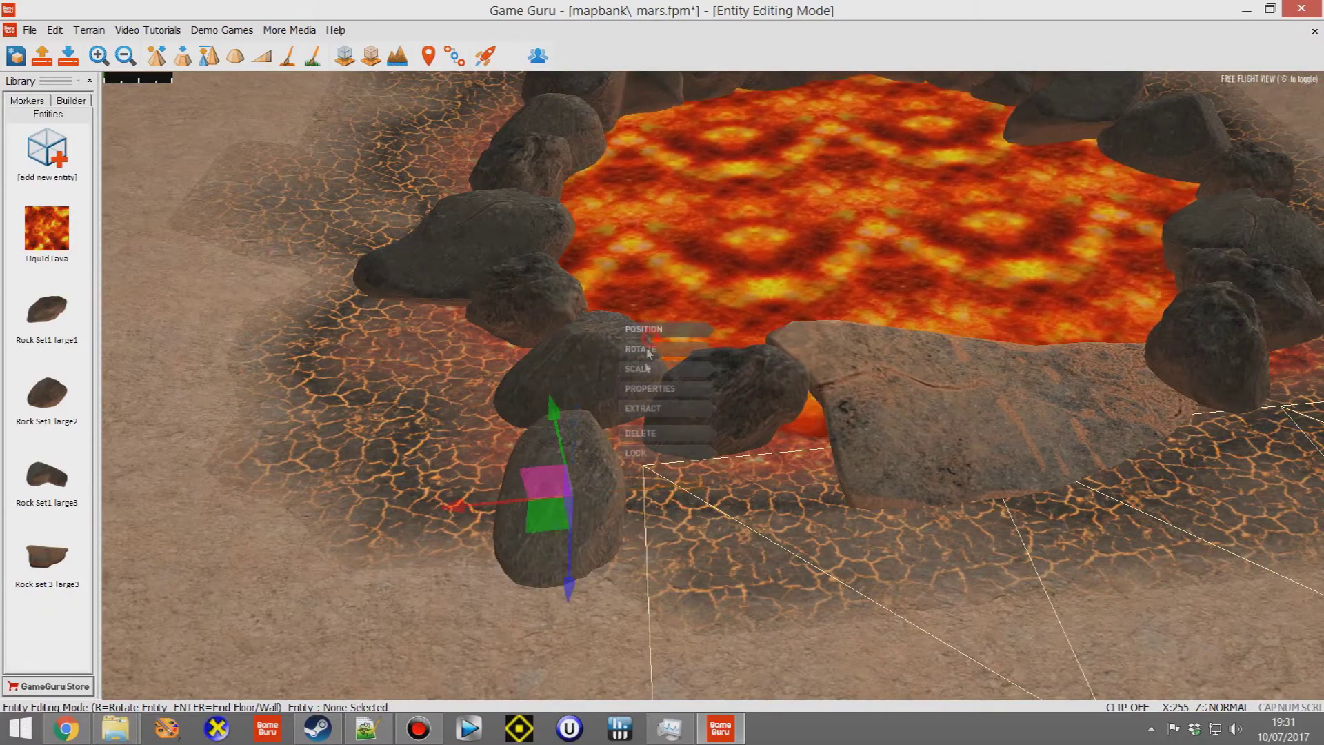
left_click_drag(544, 533, 762, 452)
left_click(498, 557)
mouse_move(502, 556)
right_mouse_down()
mouse_move(621, 552)
mouse_move(502, 545)
right_mouse_up()
key("w")
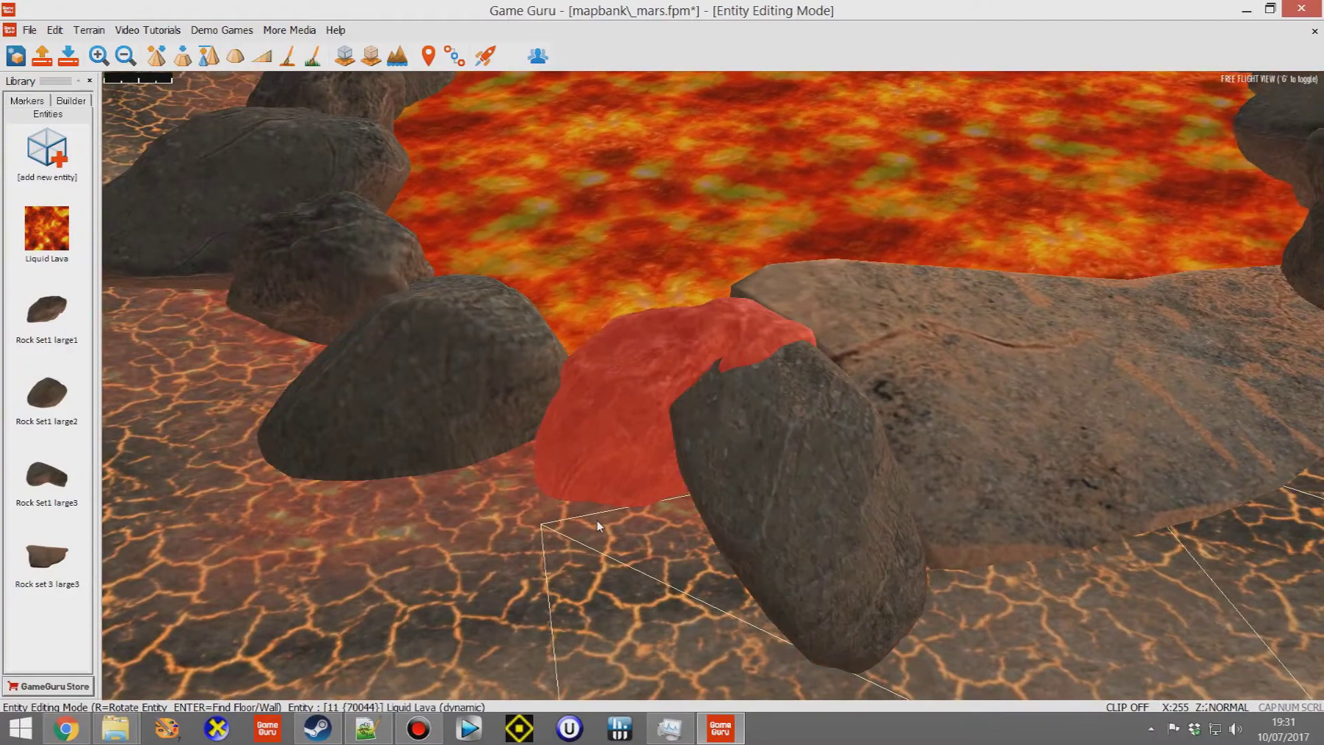
right_click_drag(471, 552, 583, 552)
key("s")
key("w")
scroll(471, 551, "down", 4)
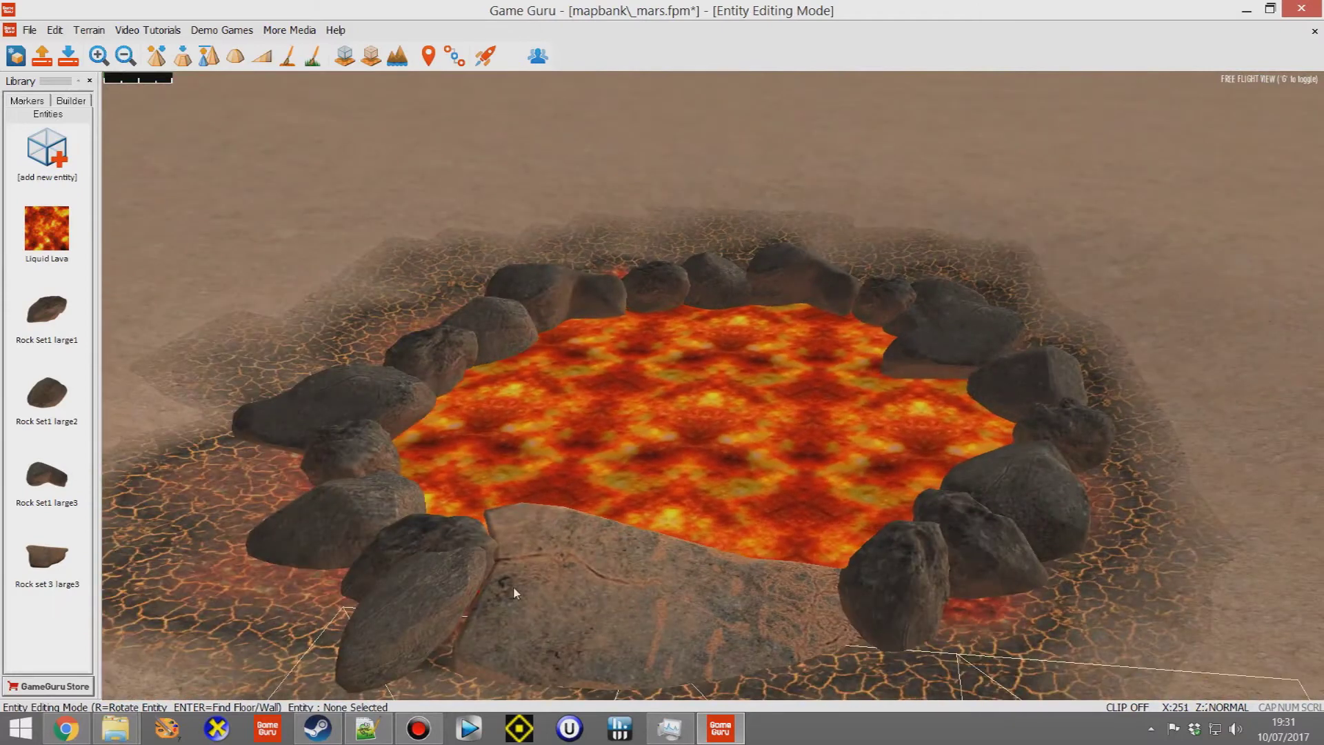
Step: Examine the front slab, its neighbouring rocks and the whole closed ring around the lava from several distances and angles
left_click(512, 591)
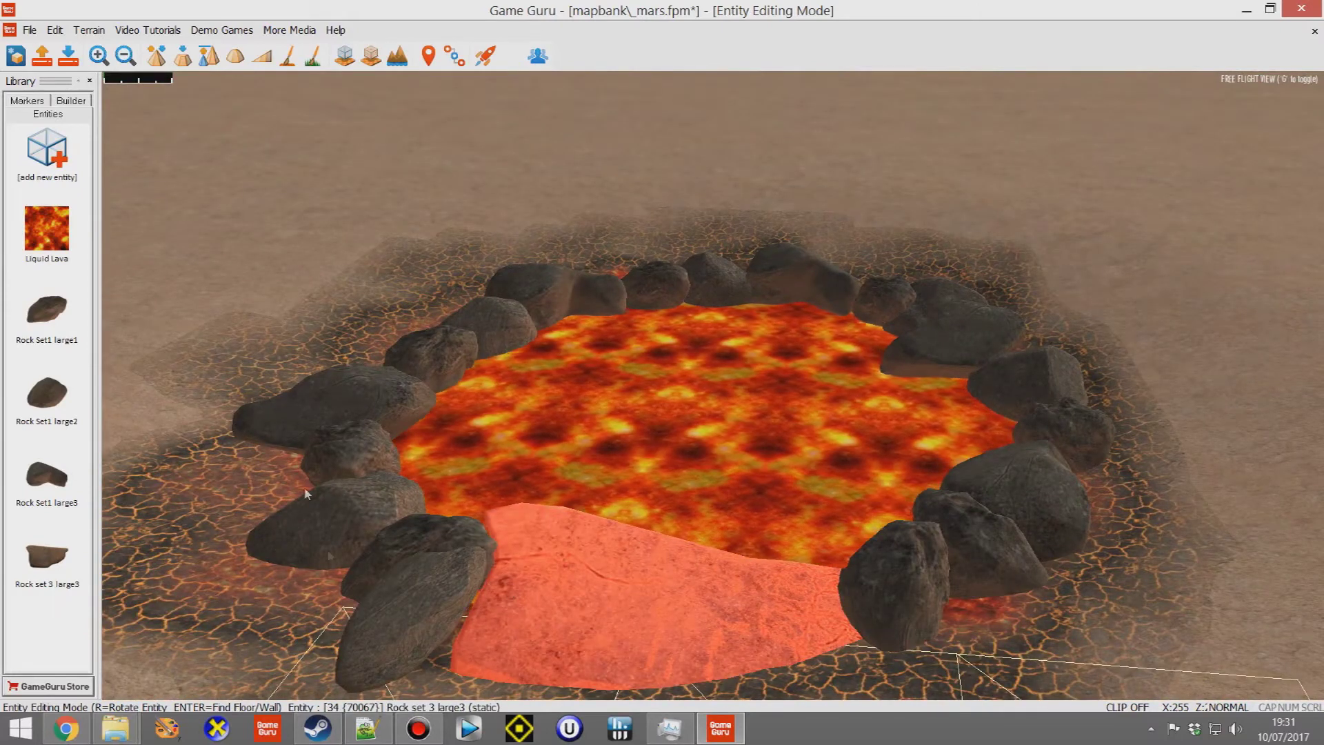
left_click(686, 260)
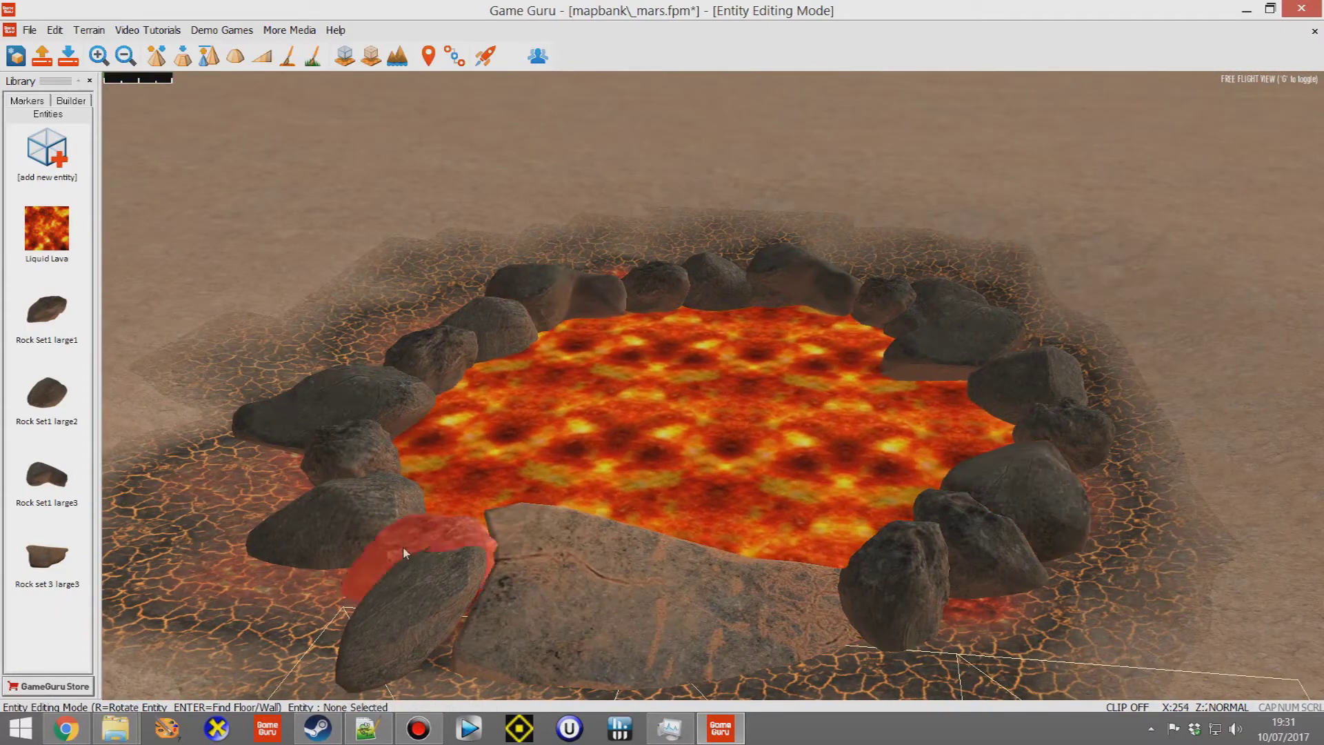
left_click(666, 575)
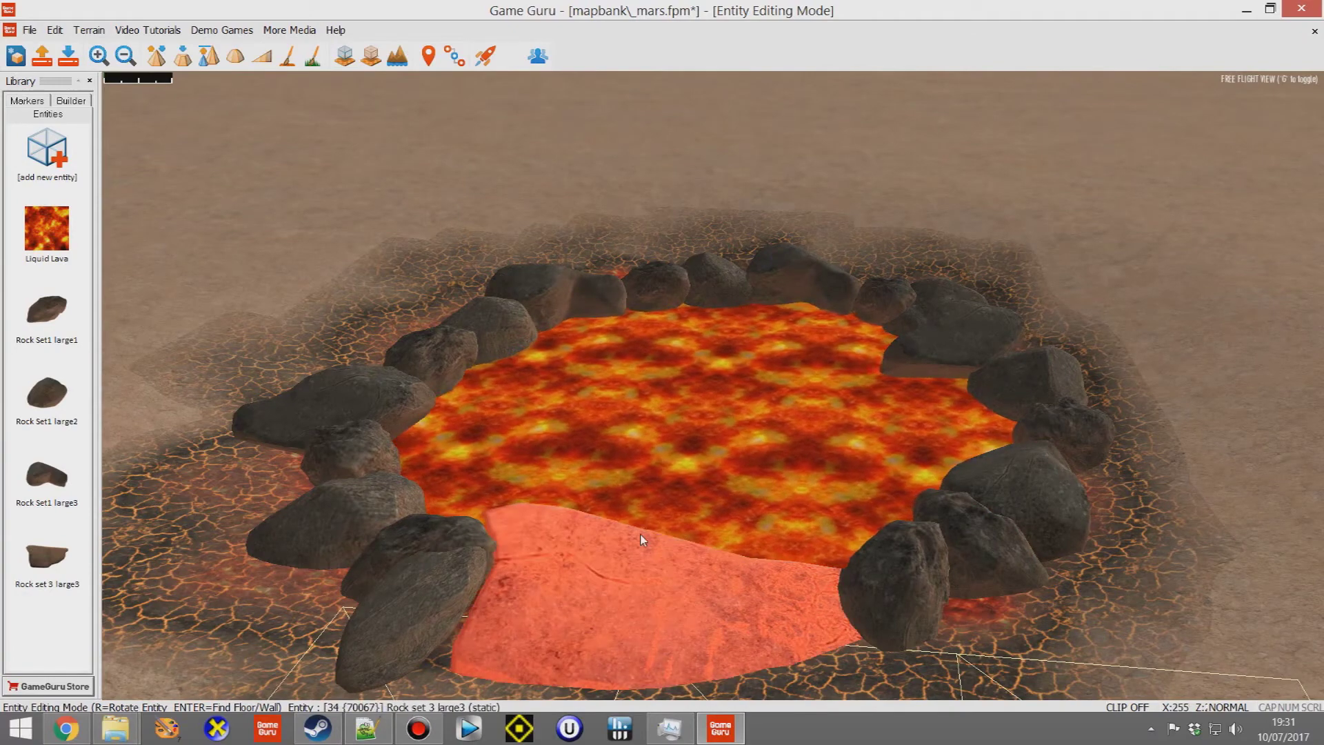
key("s")
right_click_drag(633, 568, 620, 617)
key("s")
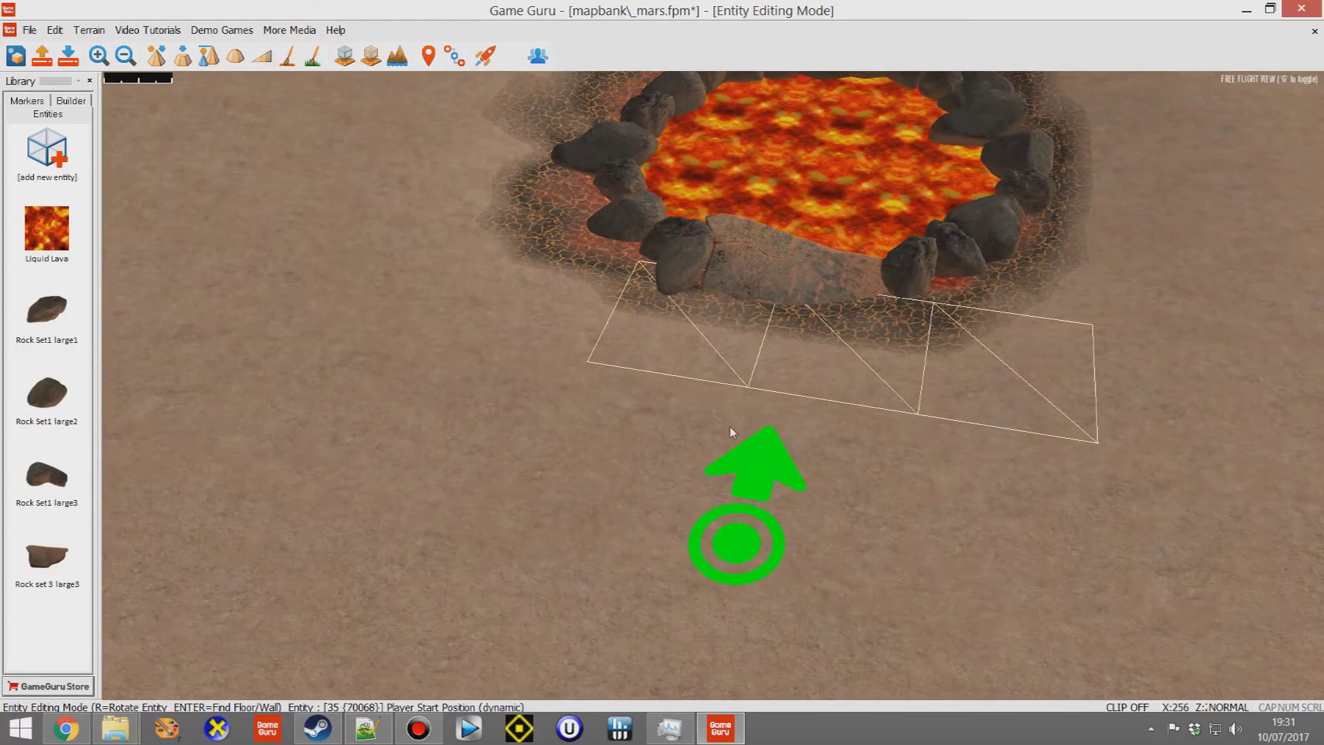
mouse_move(733, 432)
right_mouse_down()
mouse_move(724, 442)
mouse_move(732, 411)
right_mouse_up()
key("w")
key("s")
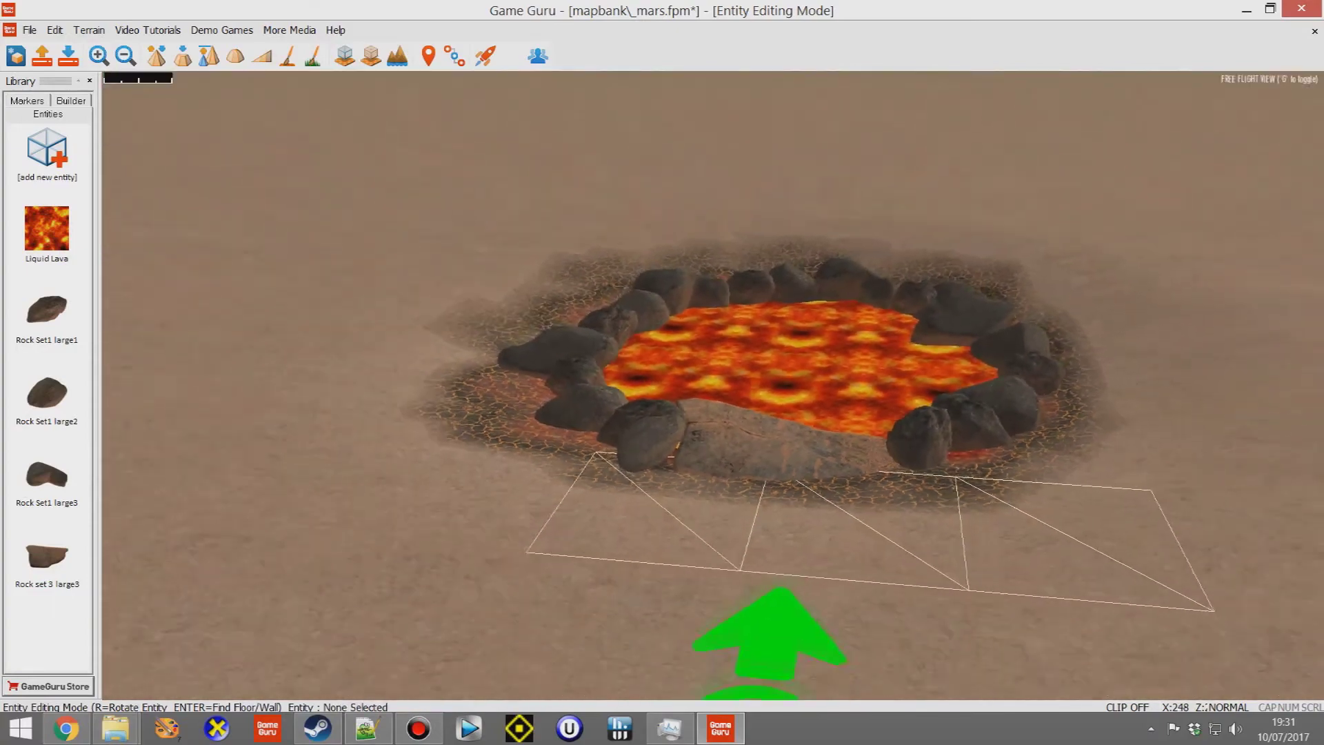
middle_click_drag(779, 586, 789, 427)
right_click_drag(745, 508, 827, 527)
key("w")
key("s")
key("w")
key("w")
key("s")
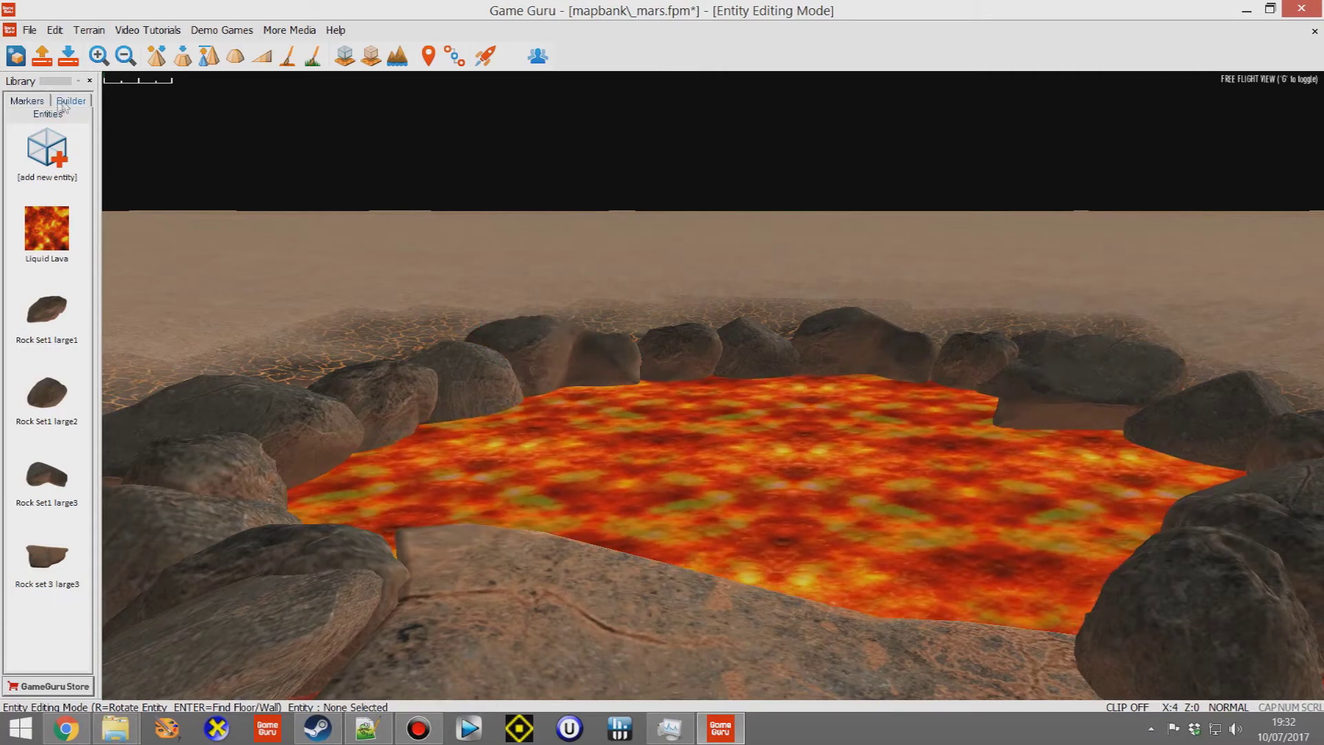
Step: Place a Red Light marker low above the lava near the rocks at the far end of the pool
left_click(27, 101)
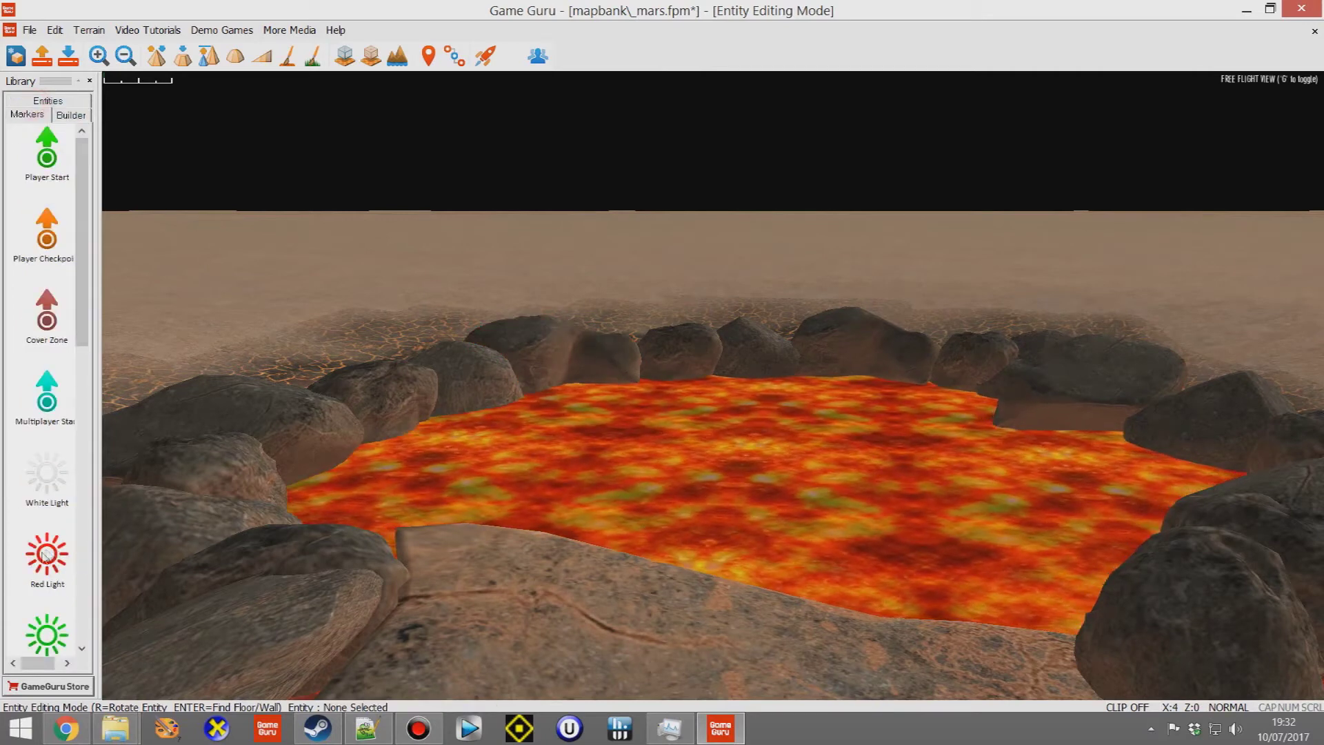
scroll(804, 367, "down", 5)
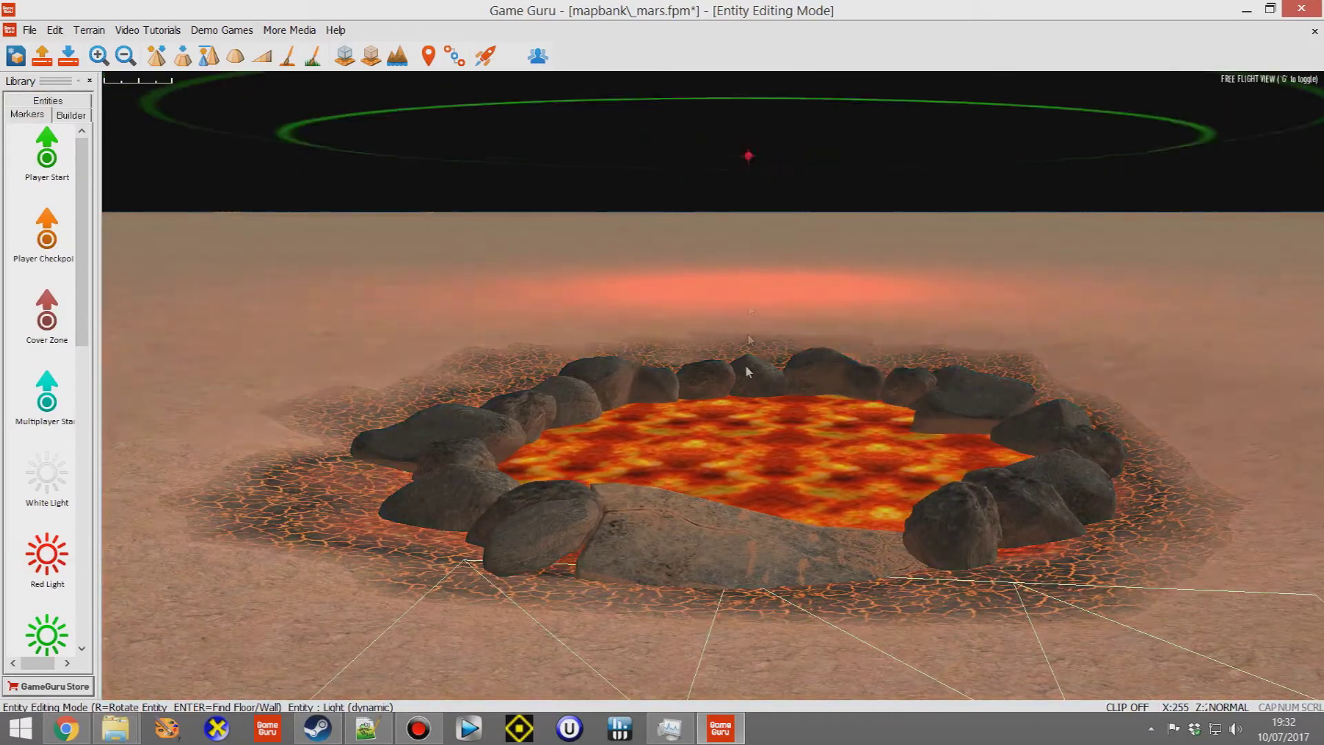
key("Page_Down")
left_click(743, 389)
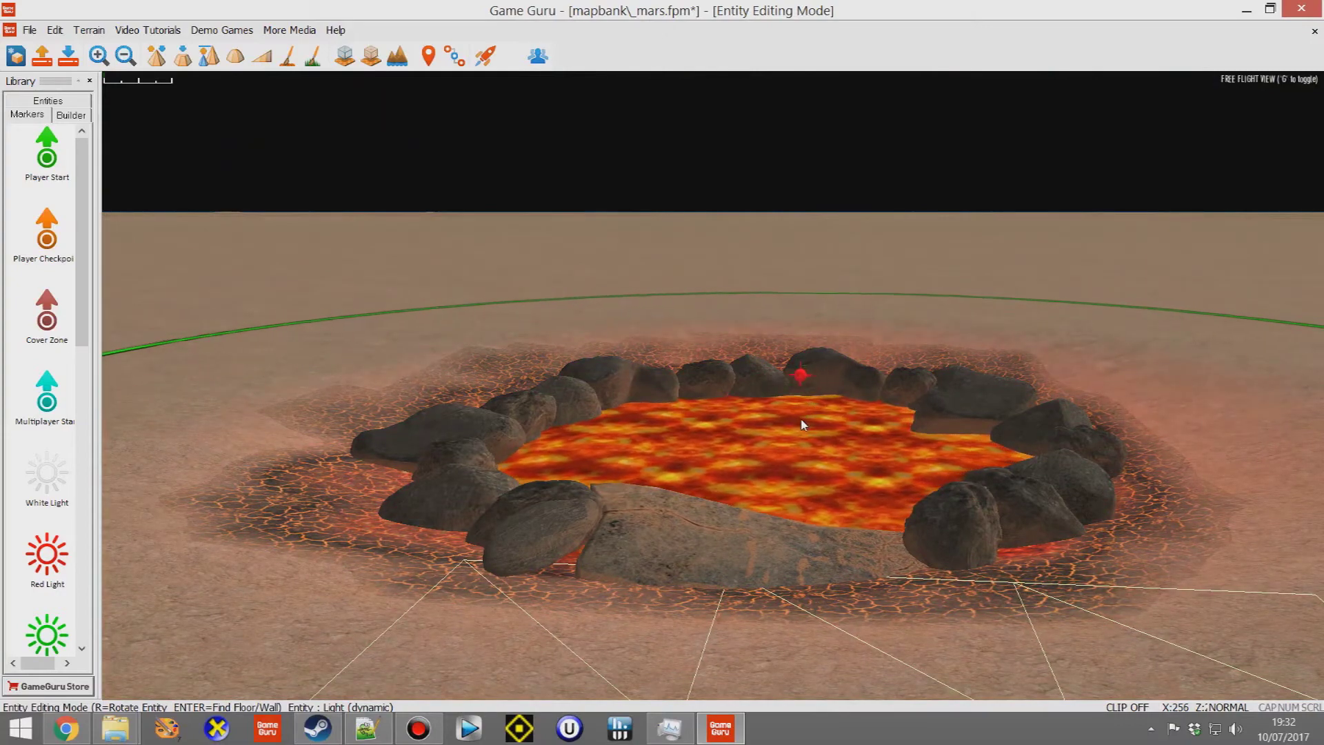
key("w")
mouse_move(800, 416)
right_mouse_down()
mouse_move(800, 352)
mouse_move(800, 511)
mouse_move(780, 405)
right_mouse_up()
key("s")
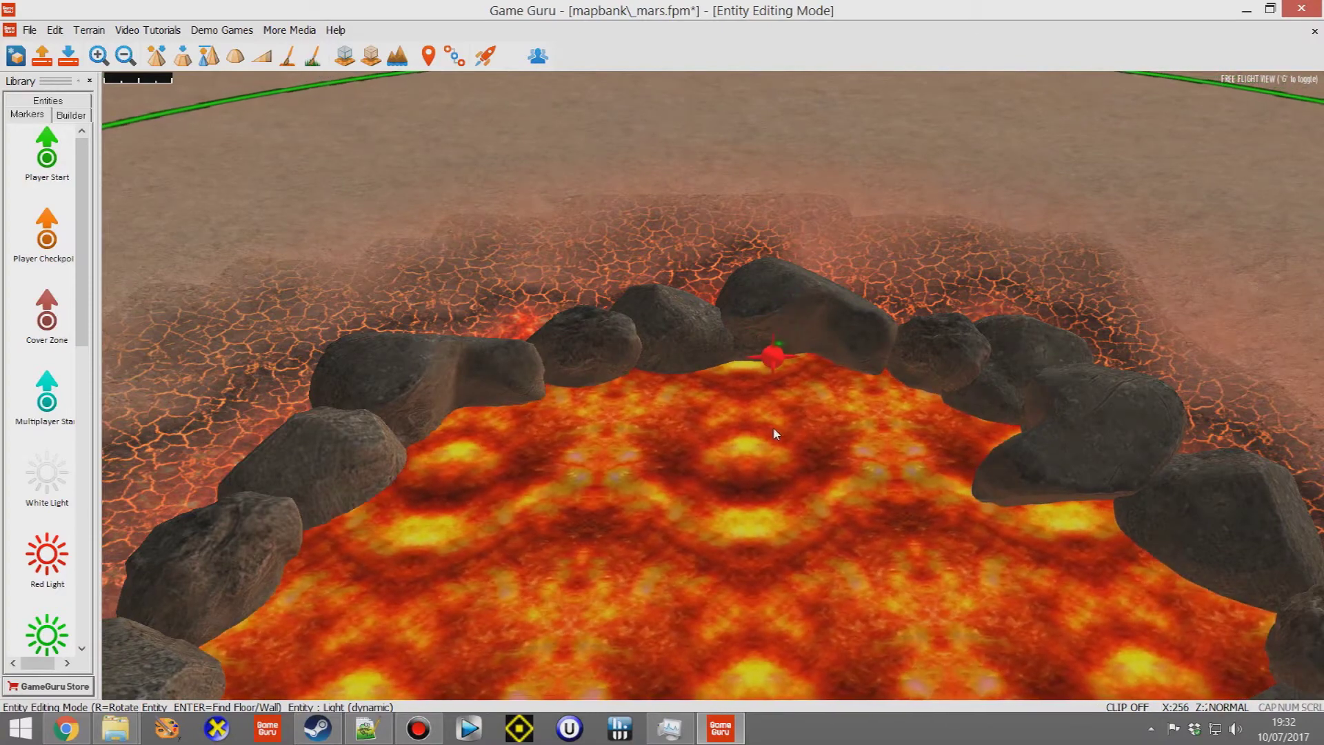
Step: Change the light's colour to the basic orange with red 255, green 128 and blue 0, and apply it
left_click(776, 359)
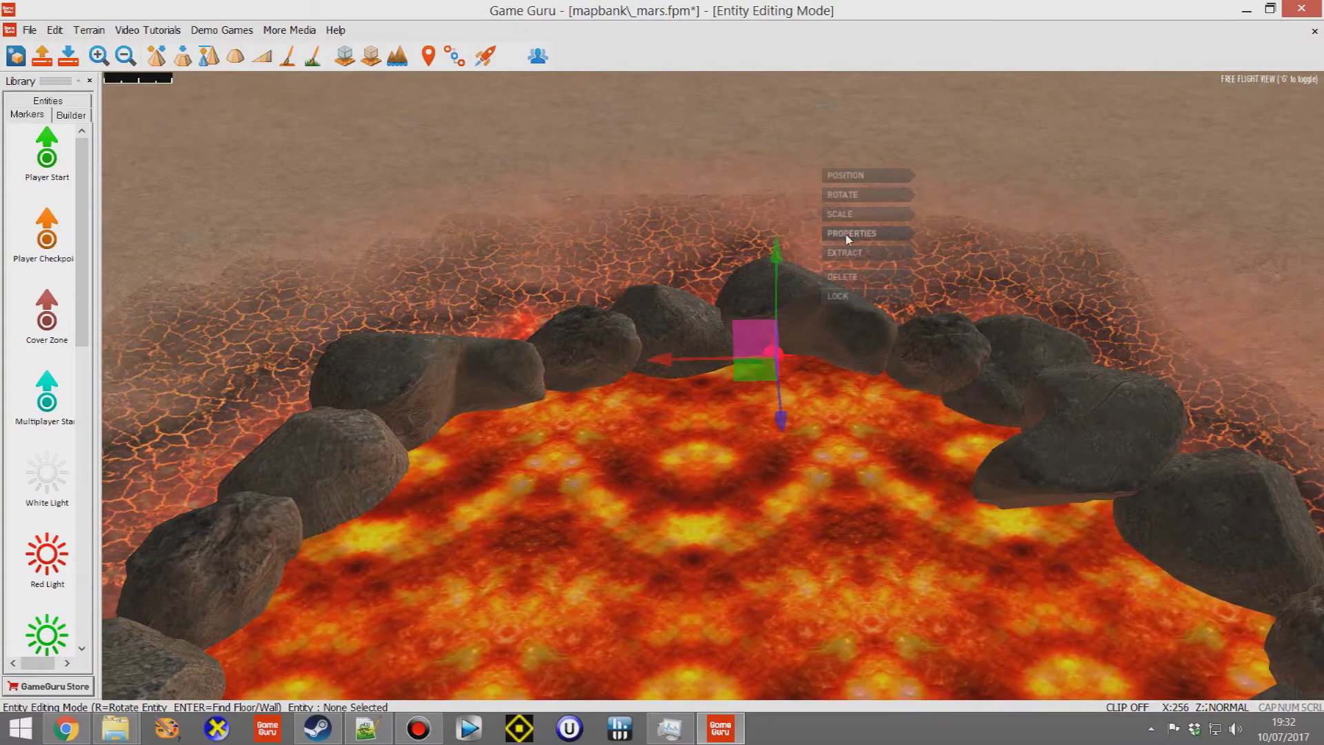
left_click(848, 233)
left_click(180, 178)
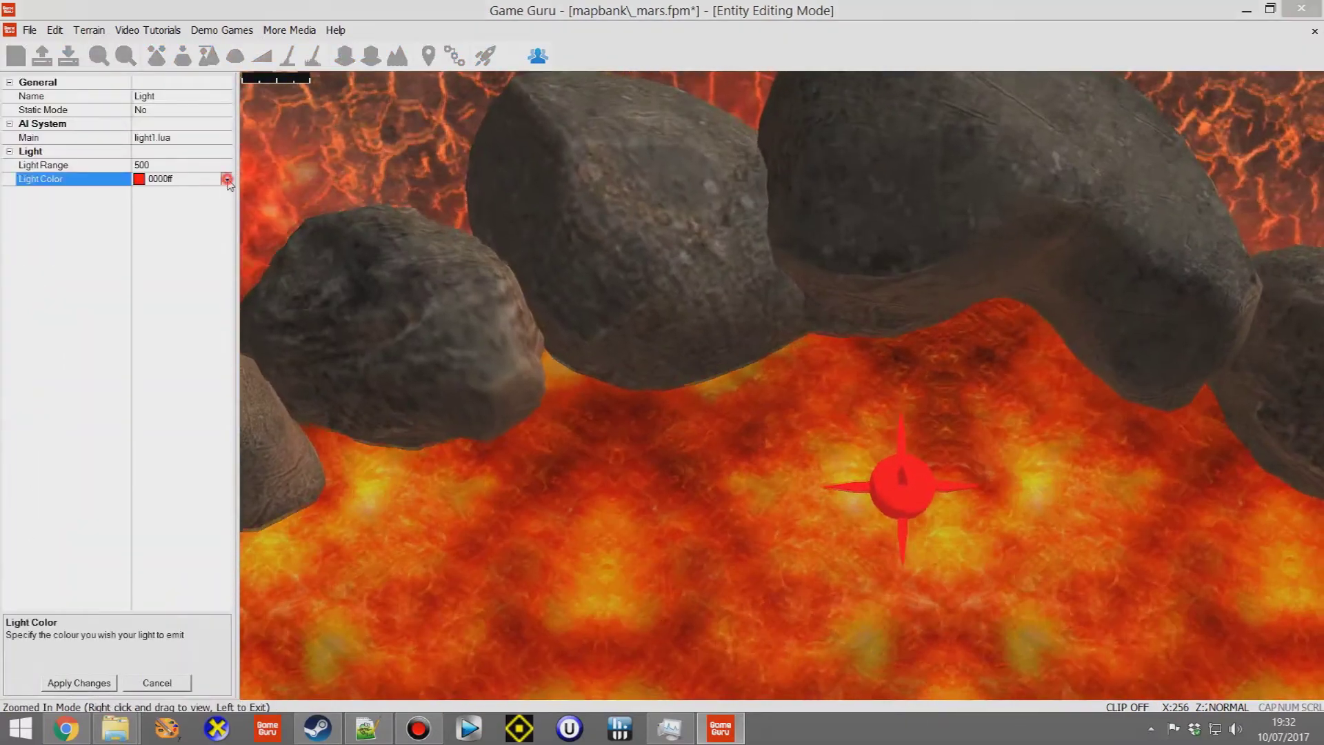
left_click(227, 178)
left_click(164, 276)
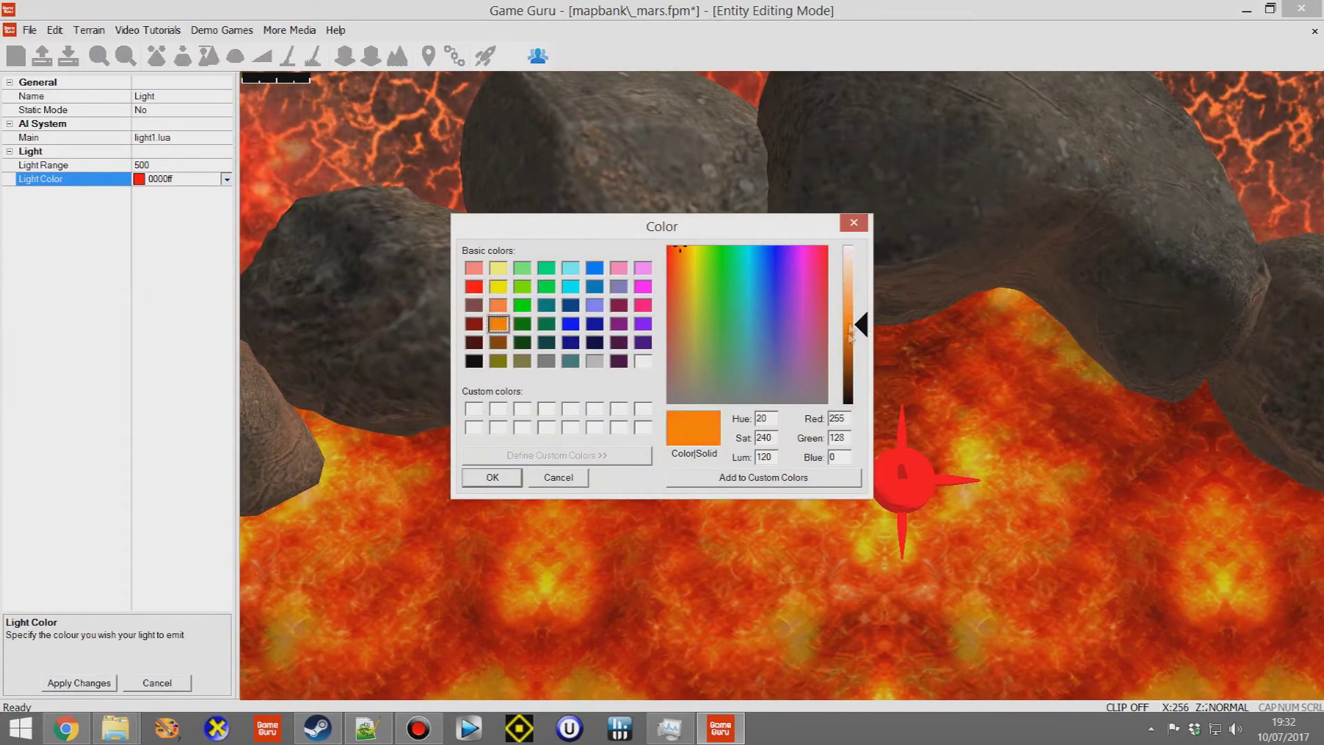
left_click(511, 477)
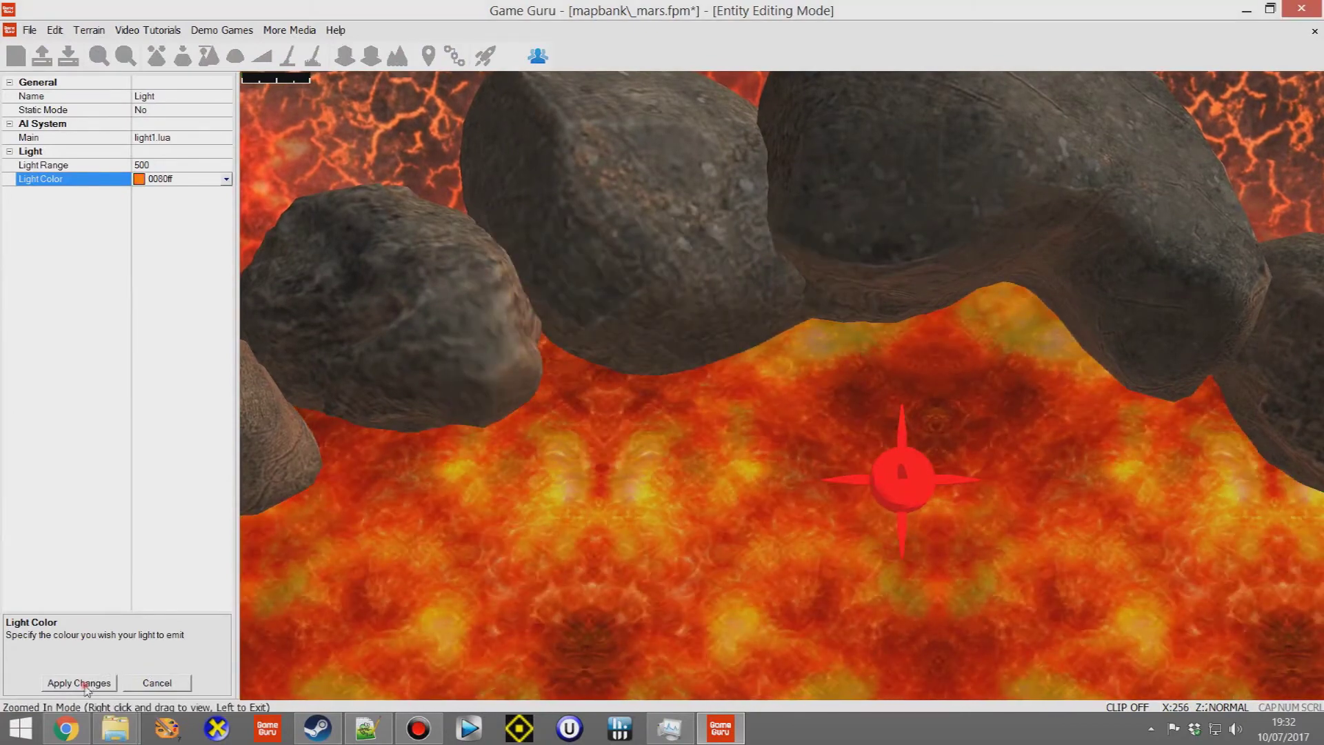
left_click(555, 427)
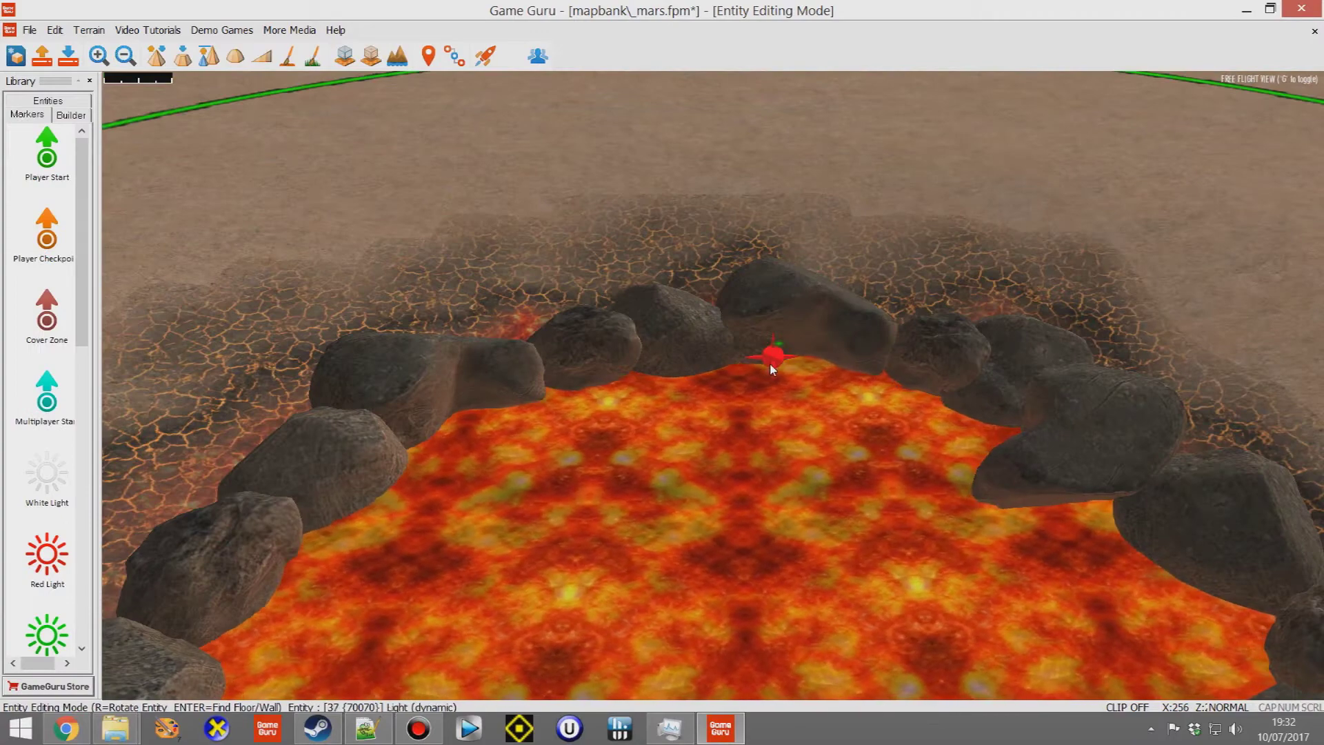
Step: Pick up the orange light, adjust its range to cover the far rocks, and make it dynamic
left_click(773, 369)
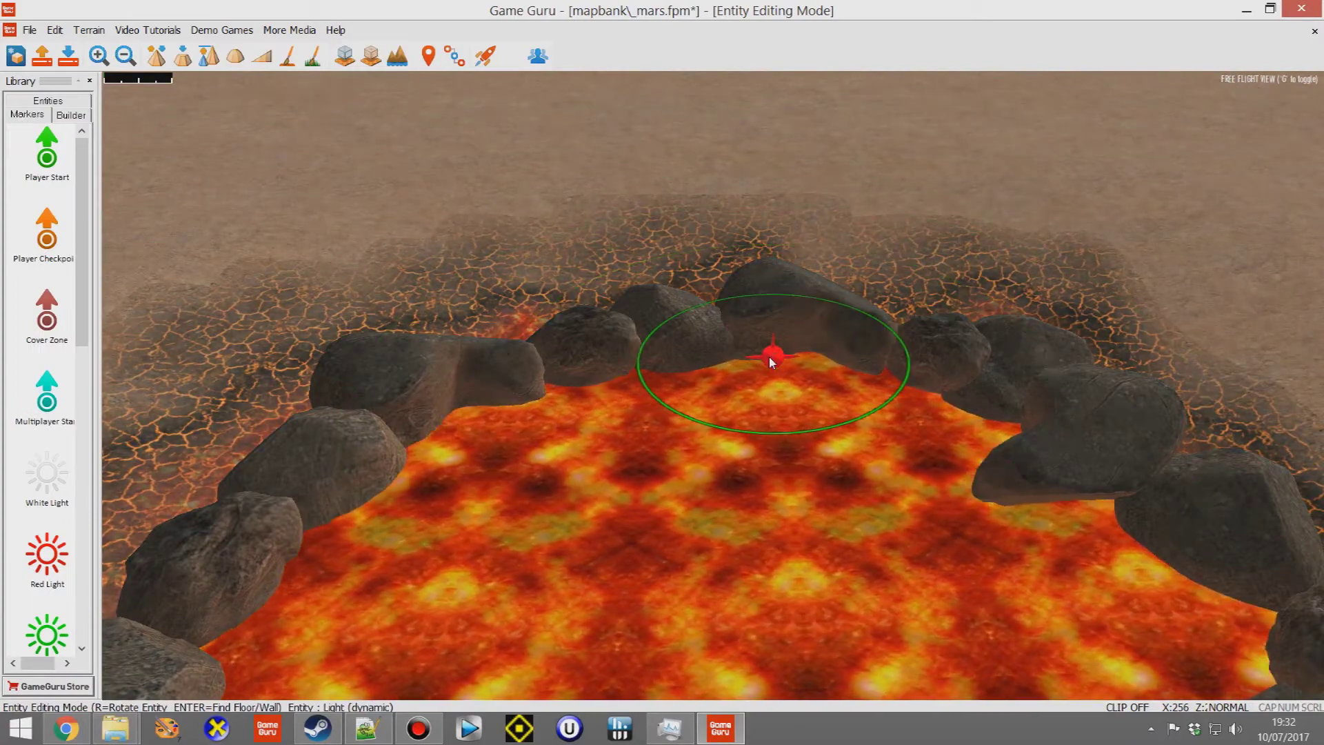
scroll(770, 362, "up", 3)
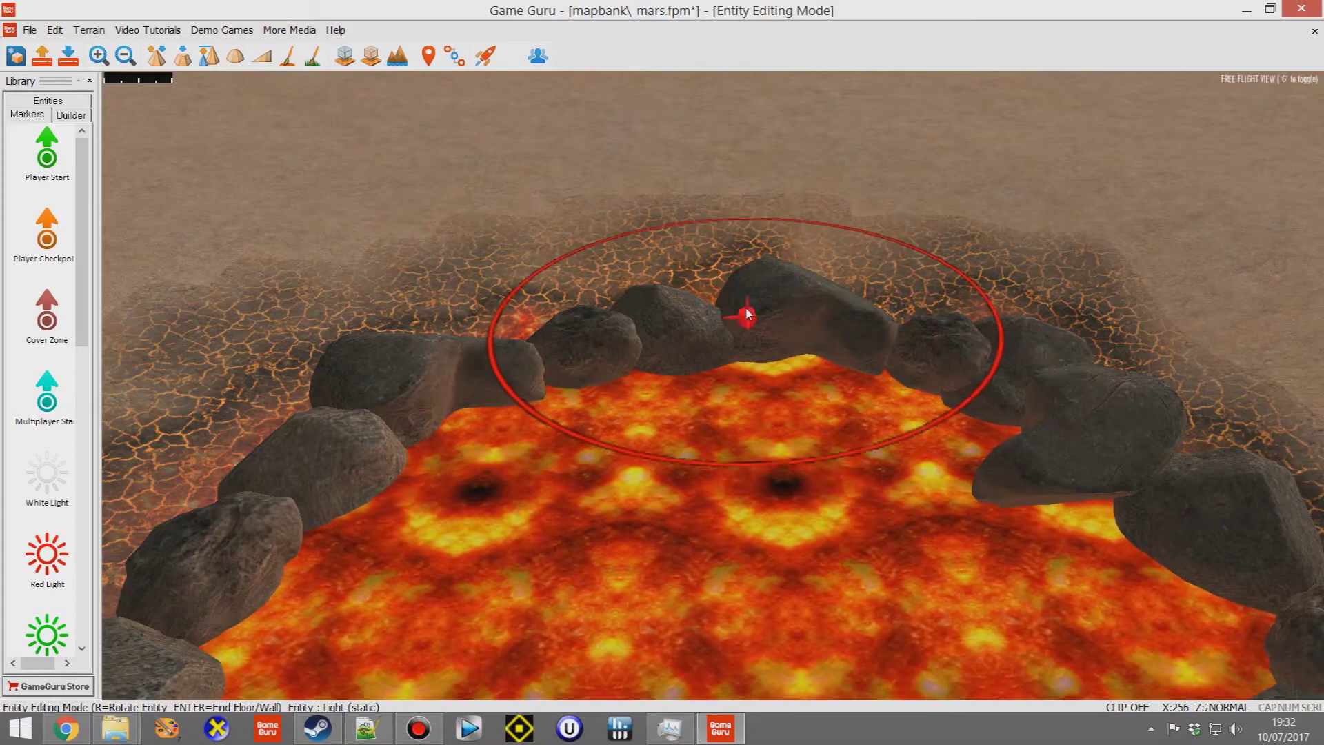
key("y")
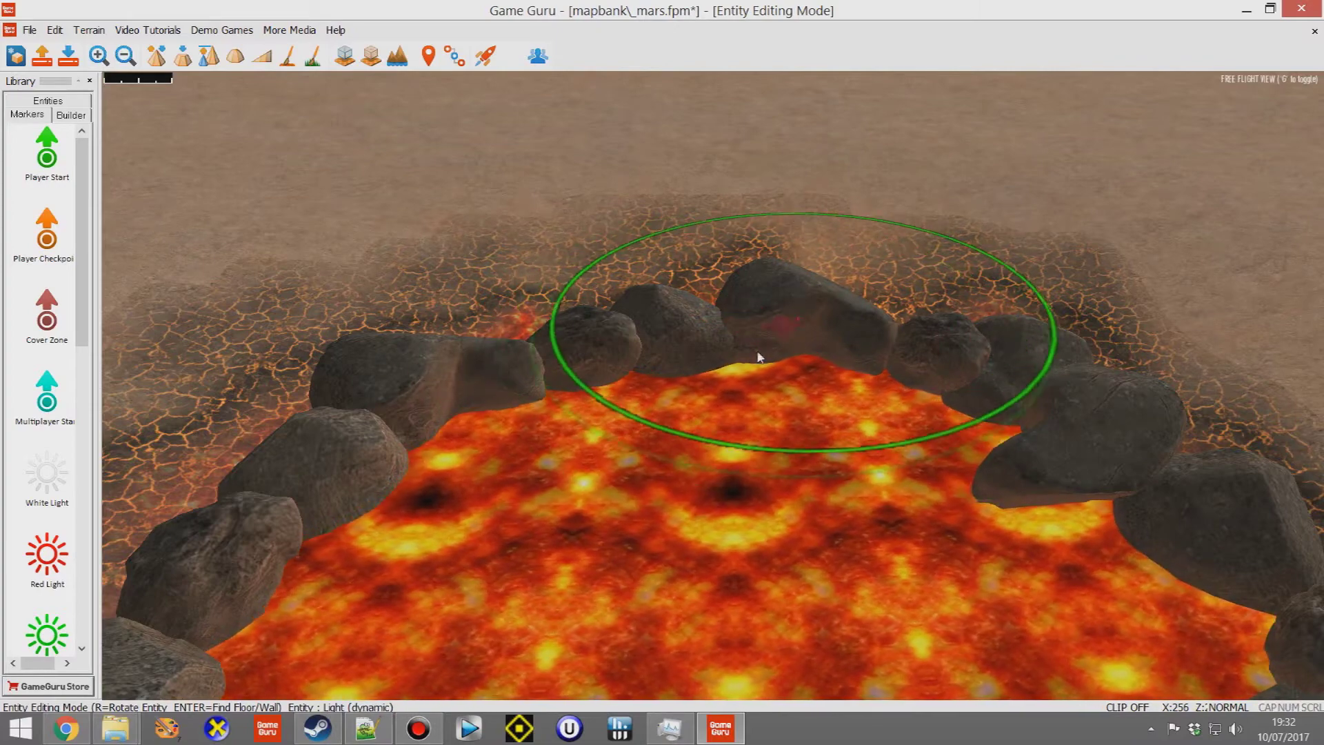
Step: Adjust the light's height and position, and place it just above the lava at the base of the far rocks
left_click_drag(785, 341, 770, 333)
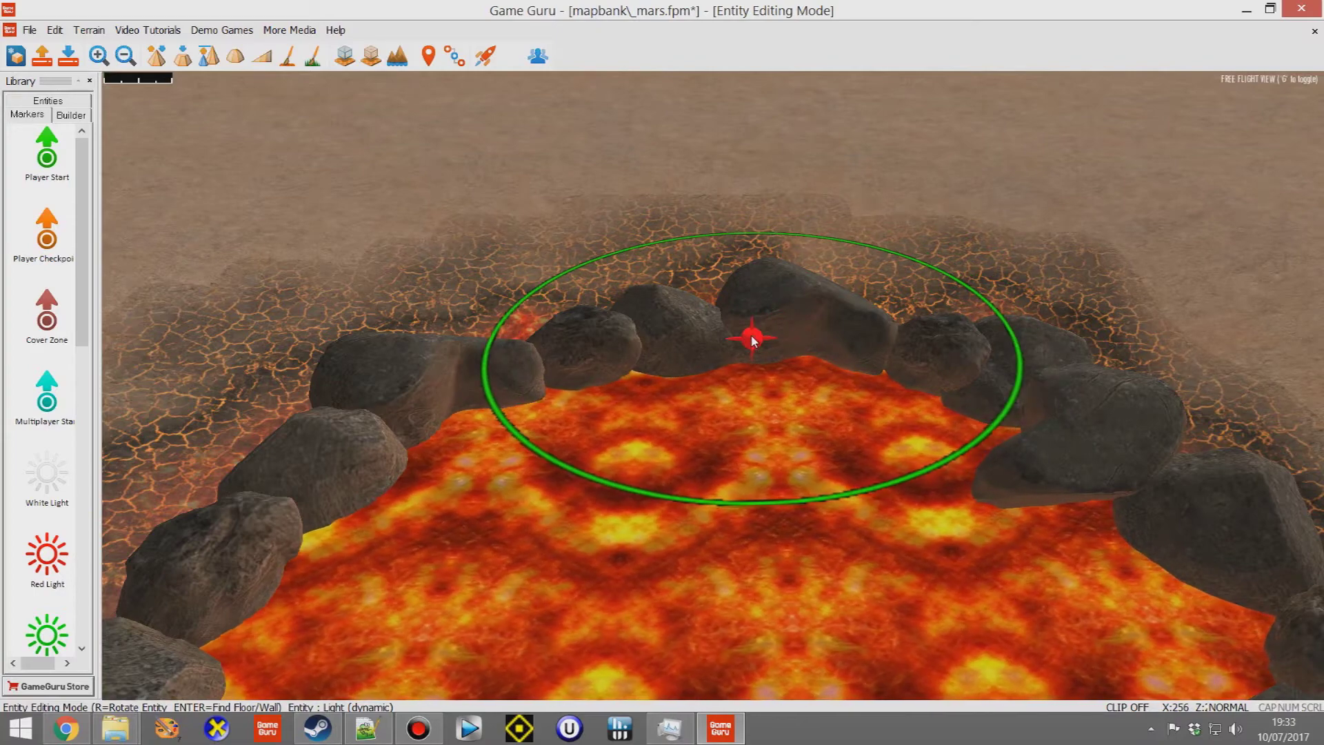
left_click_drag(753, 341, 765, 334)
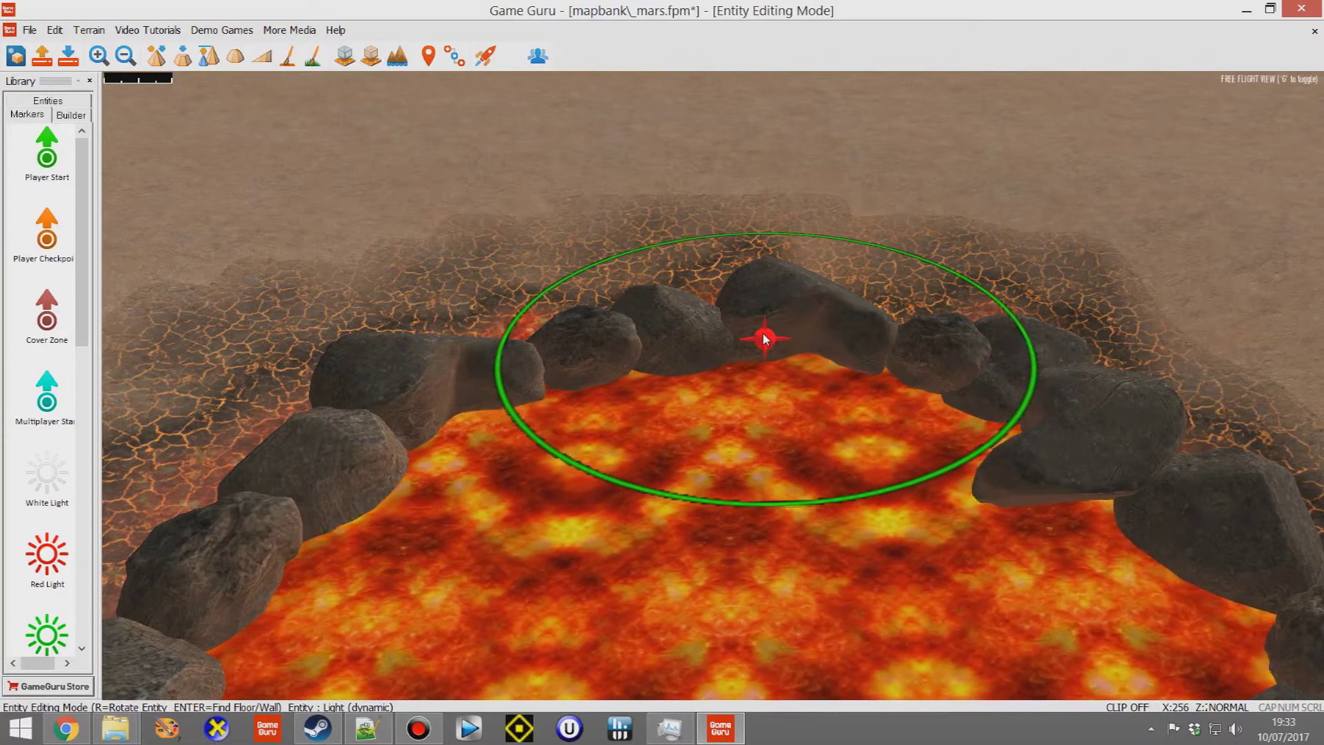
key("Page_Down")
key("Page_Down")
key("Page_Down")
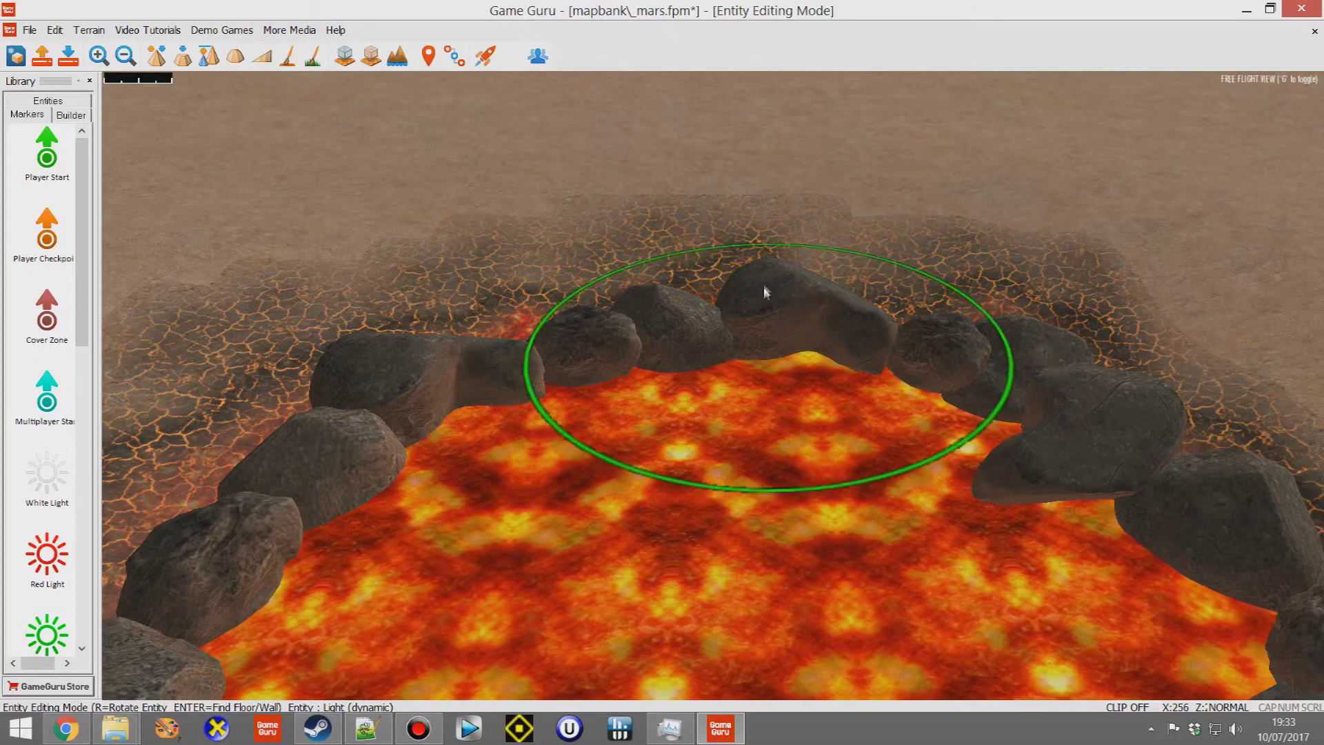
mouse_move(768, 326)
left_mouse_down()
mouse_move(767, 284)
mouse_move(777, 351)
mouse_move(807, 365)
mouse_move(763, 290)
mouse_move(766, 305)
left_mouse_up()
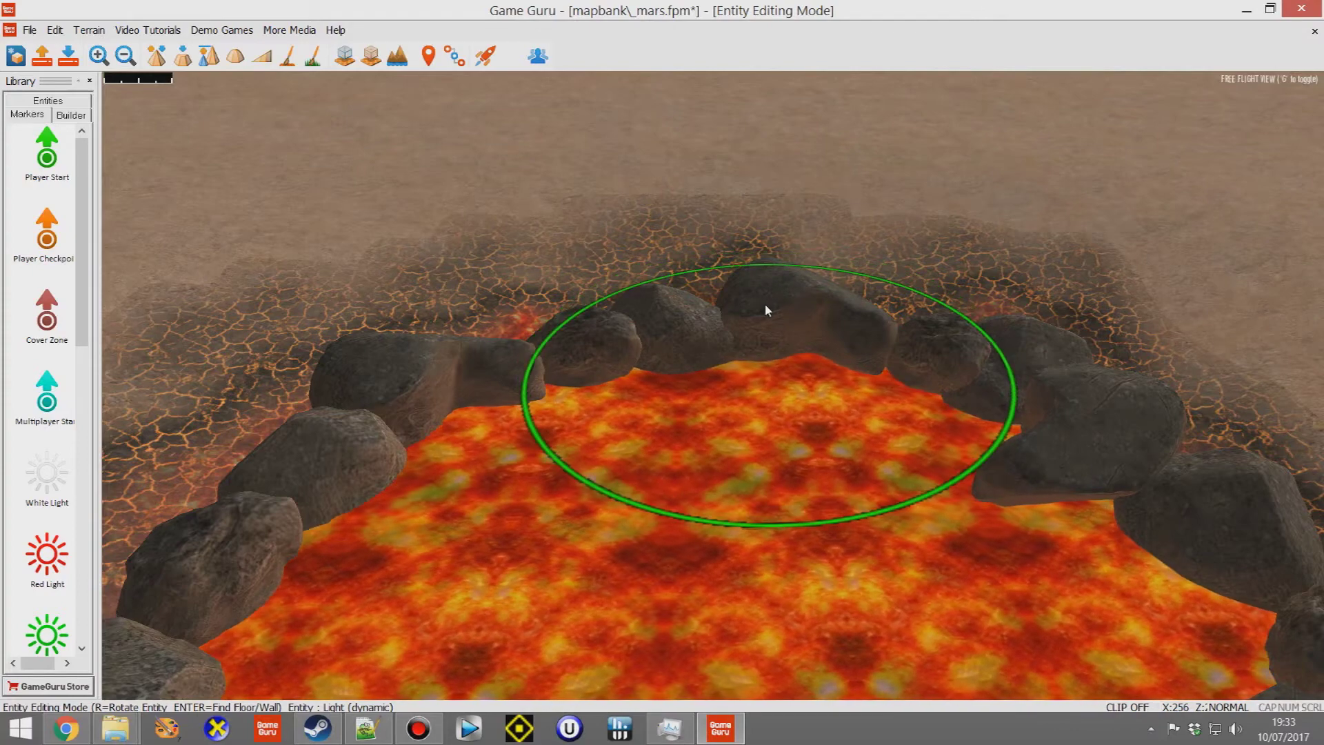
key("Page_Up")
key("Page_Up")
key("Page_Up")
left_click_drag(771, 318, 772, 360)
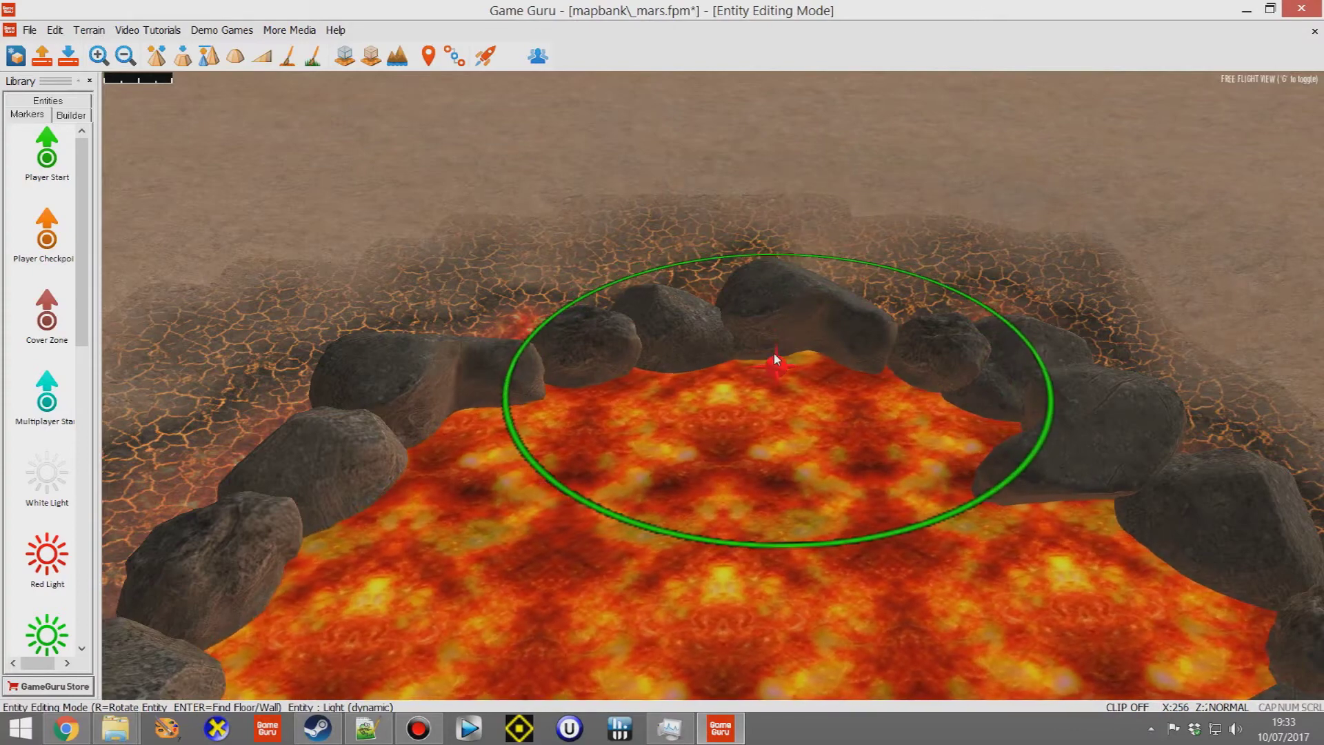
left_click(773, 361)
Step: Place two more copies of the orange light at opposite side edges of the lava, beside the rocks
left_click(401, 522)
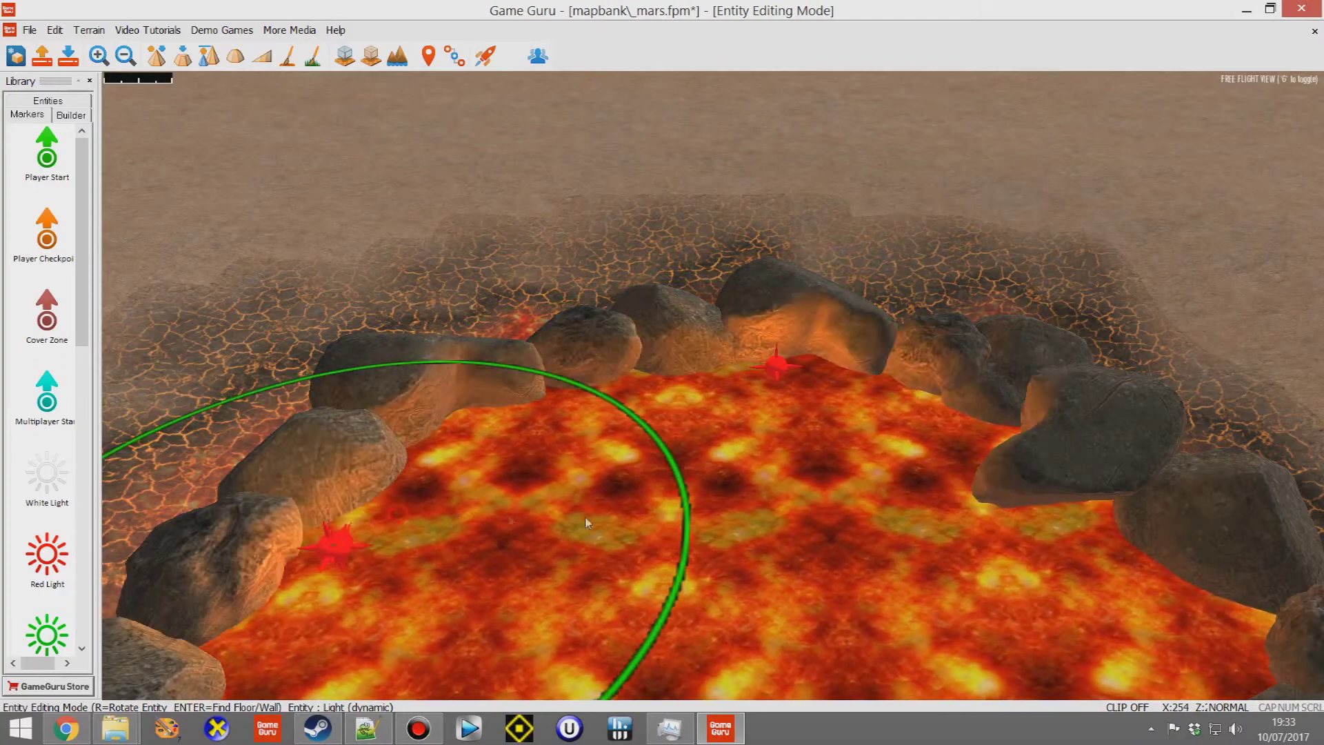
left_click_drag(1117, 557, 1117, 524, "shift")
left_click(1112, 525)
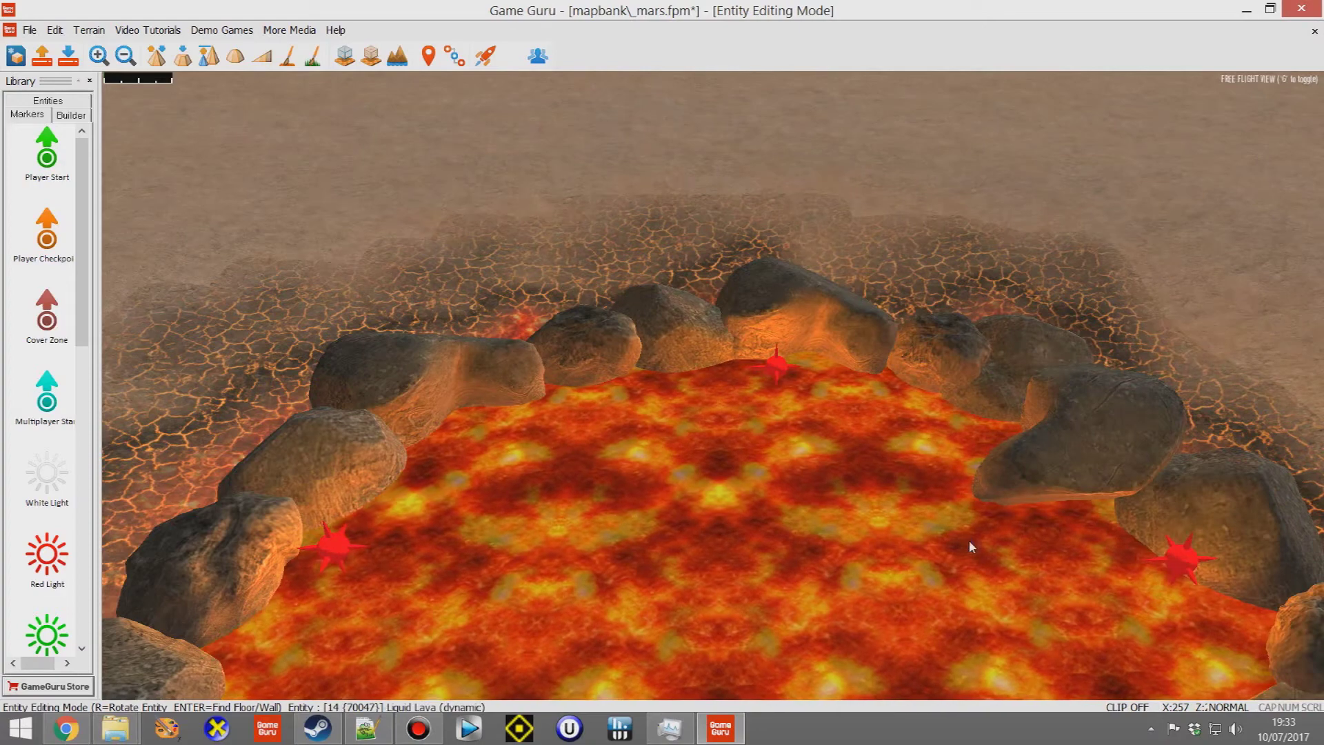
Step: Check the three lights from a distance, run a test of the level and walk up to the lava pool
right_click_drag(968, 540, 959, 614)
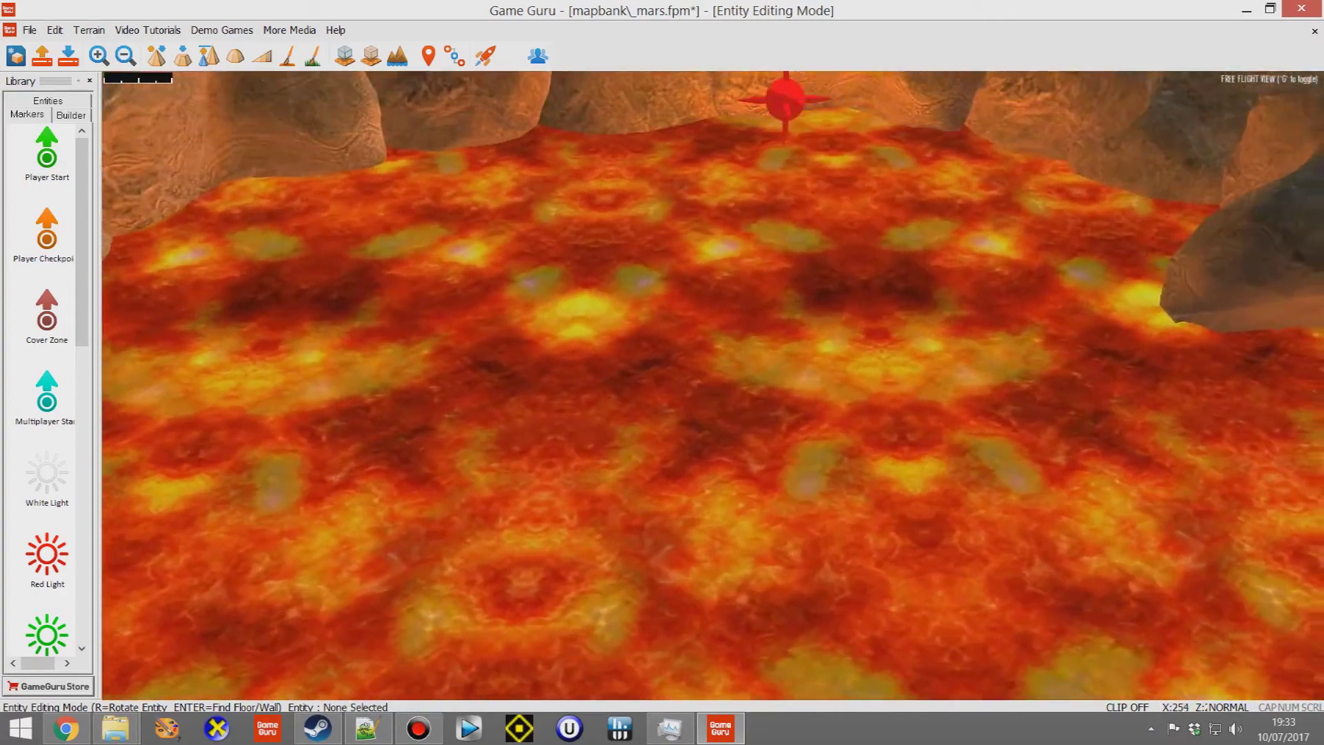
key("s")
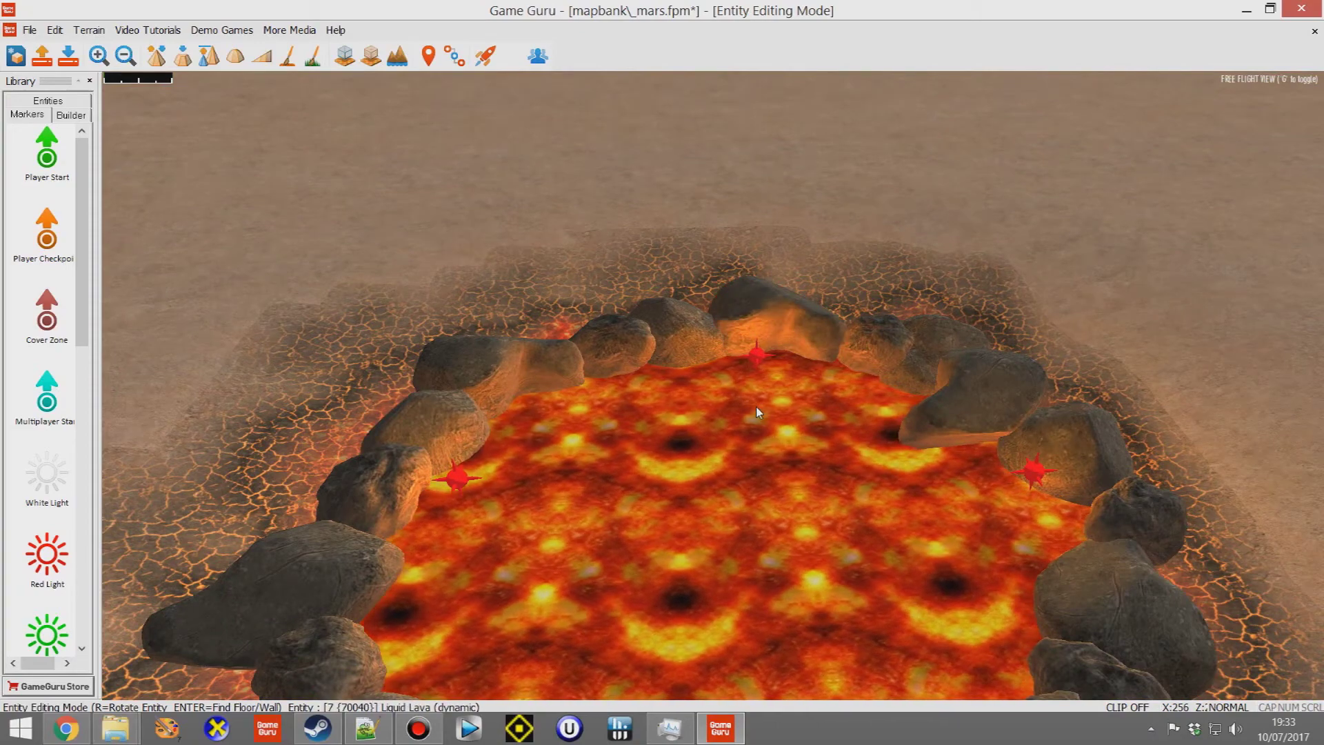
key("s")
mouse_move(757, 407)
right_mouse_down()
mouse_move(776, 607)
mouse_move(800, 427)
mouse_move(824, 391)
mouse_move(830, 416)
right_mouse_up()
key("w")
key("s")
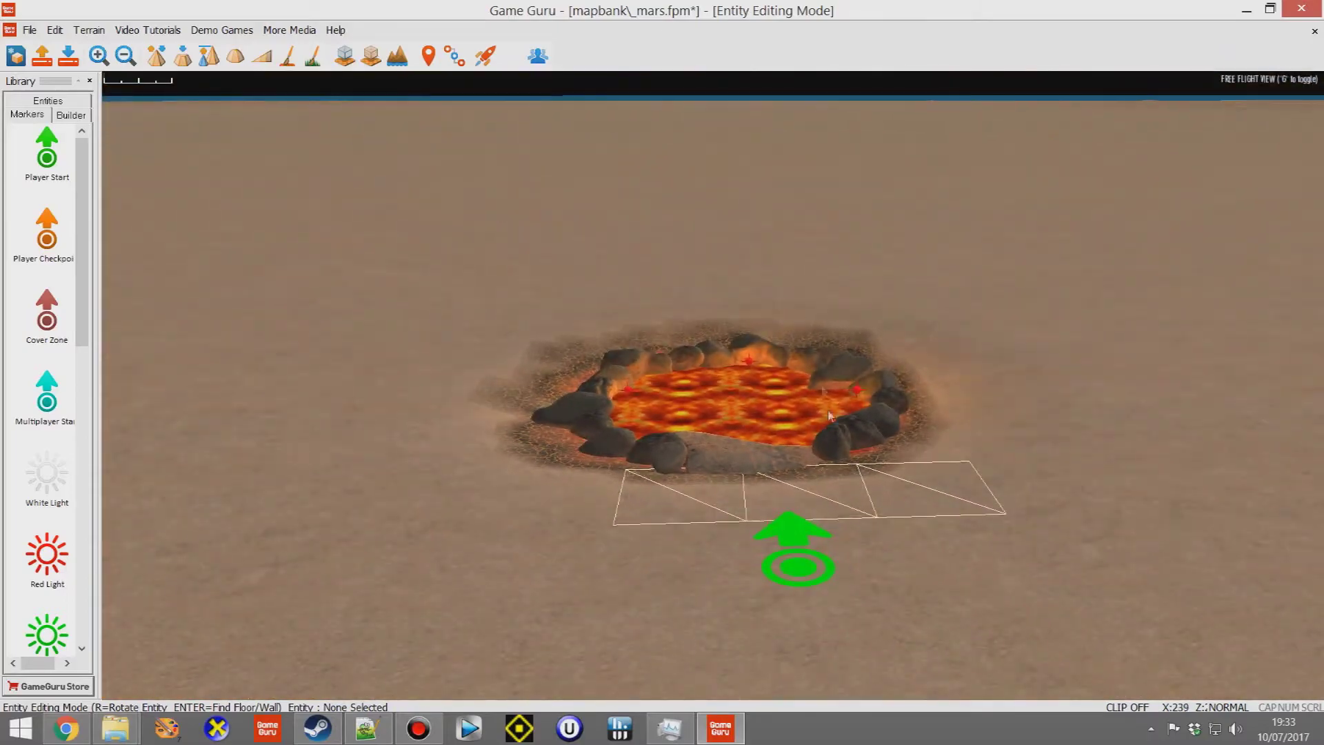
key("d")
left_click(486, 56)
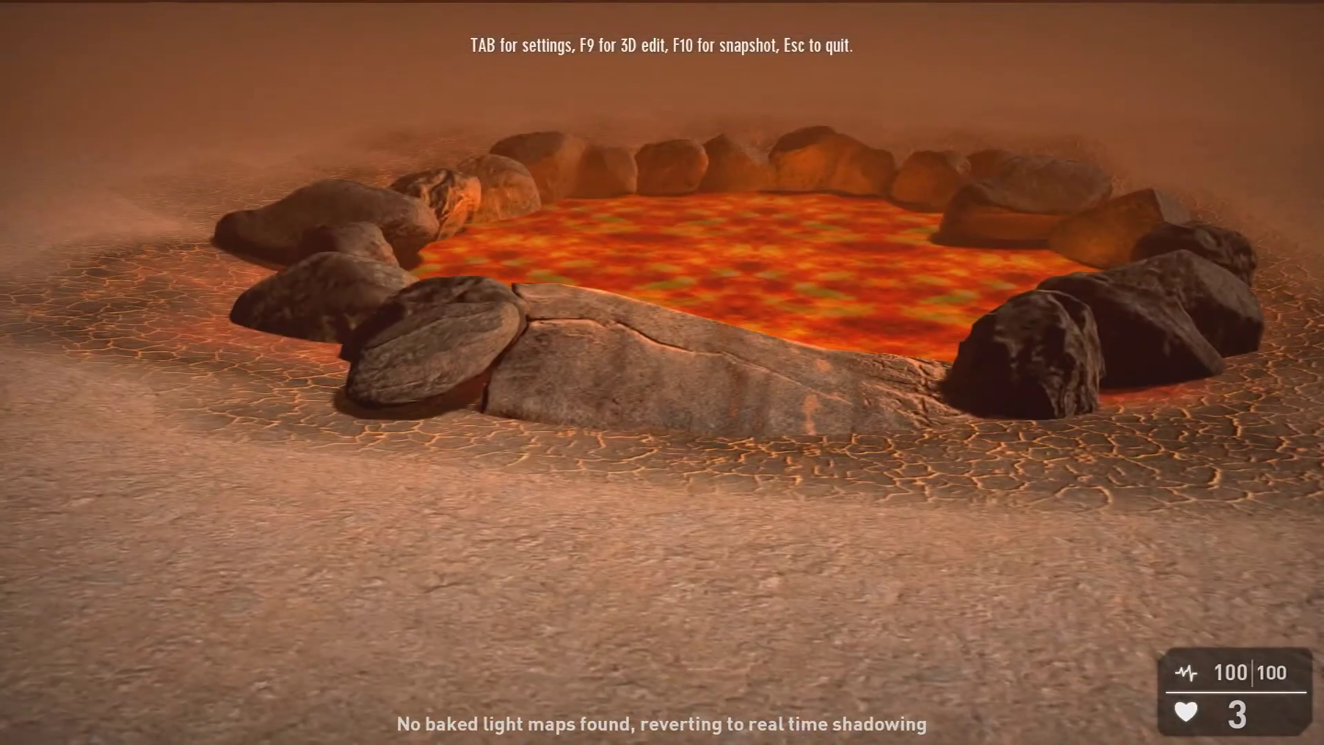
key("w")
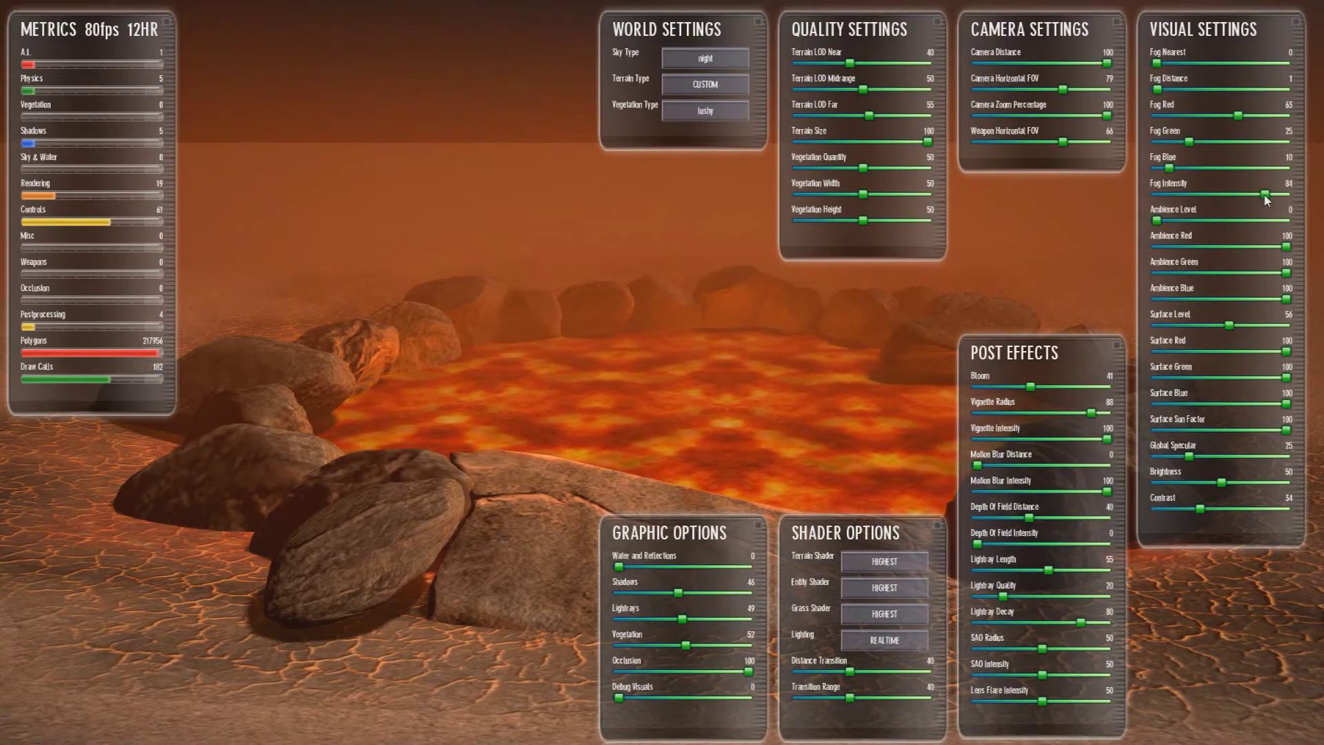
Step: Try the marsorange sky type, and set the sky type to golden
left_click(705, 60)
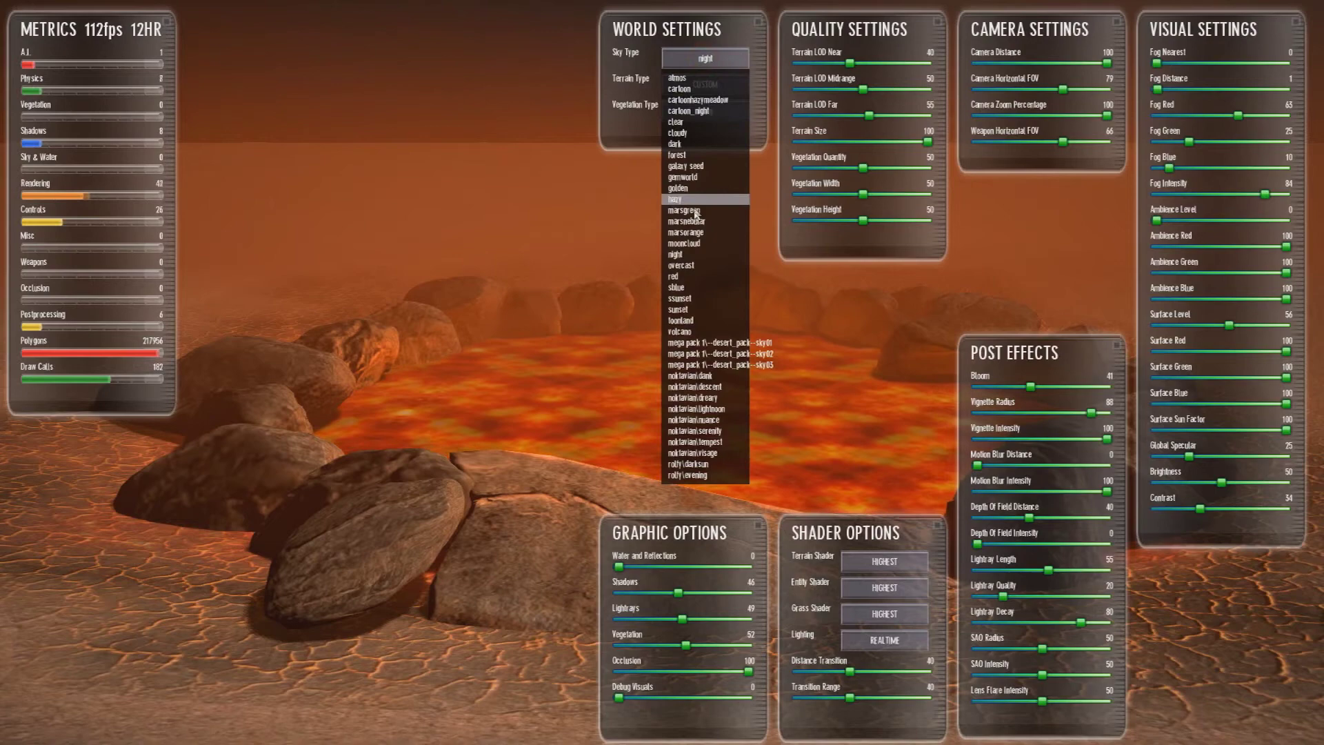
left_click(689, 233)
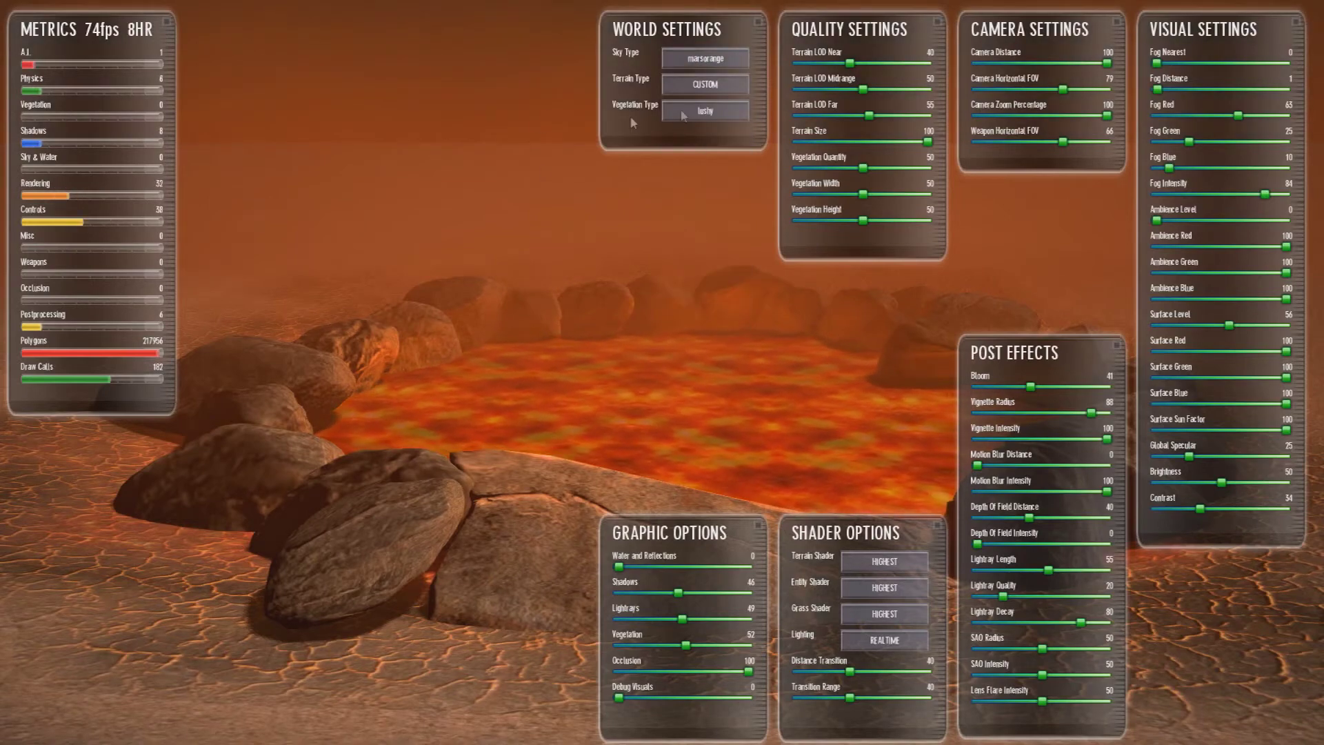
left_click(704, 58)
left_click(699, 189)
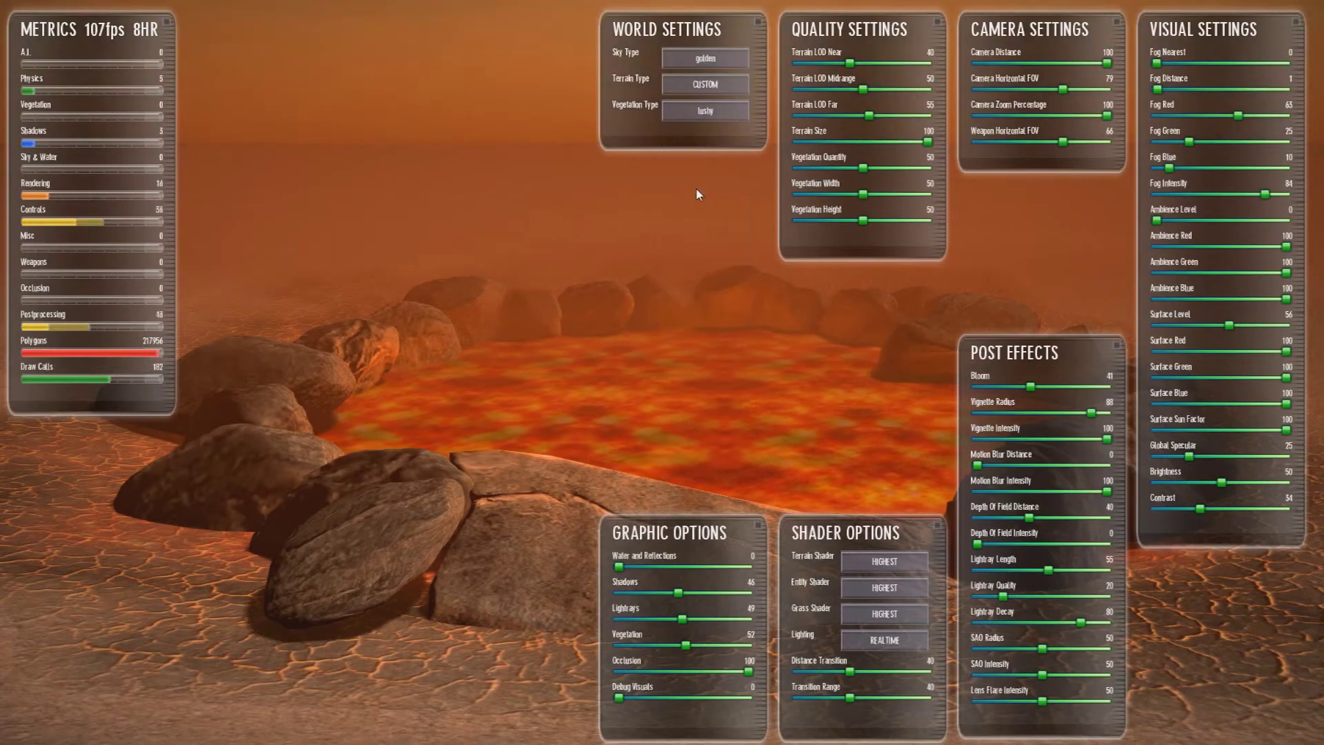
Step: Step back to view the whole pool in the test level and set the Fog Distance to 4
key("Tab")
key("w")
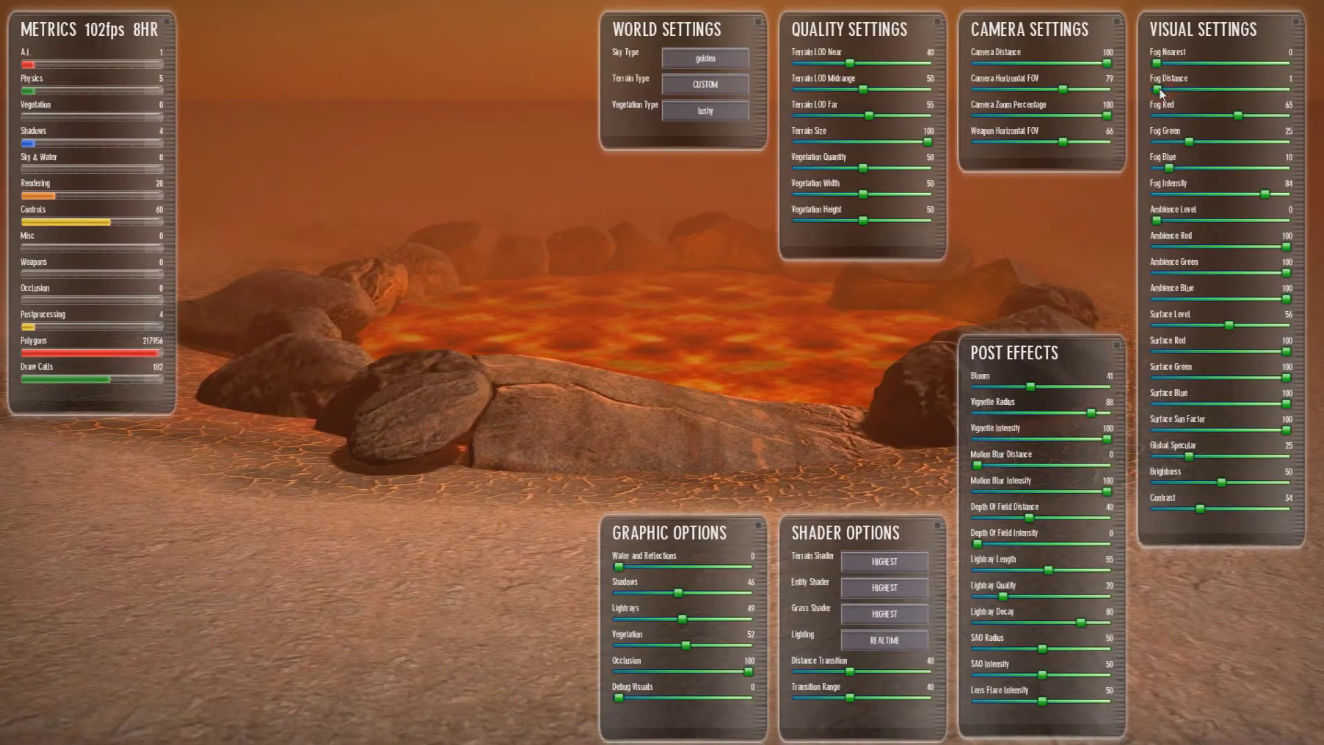
left_click_drag(1160, 92, 1165, 93)
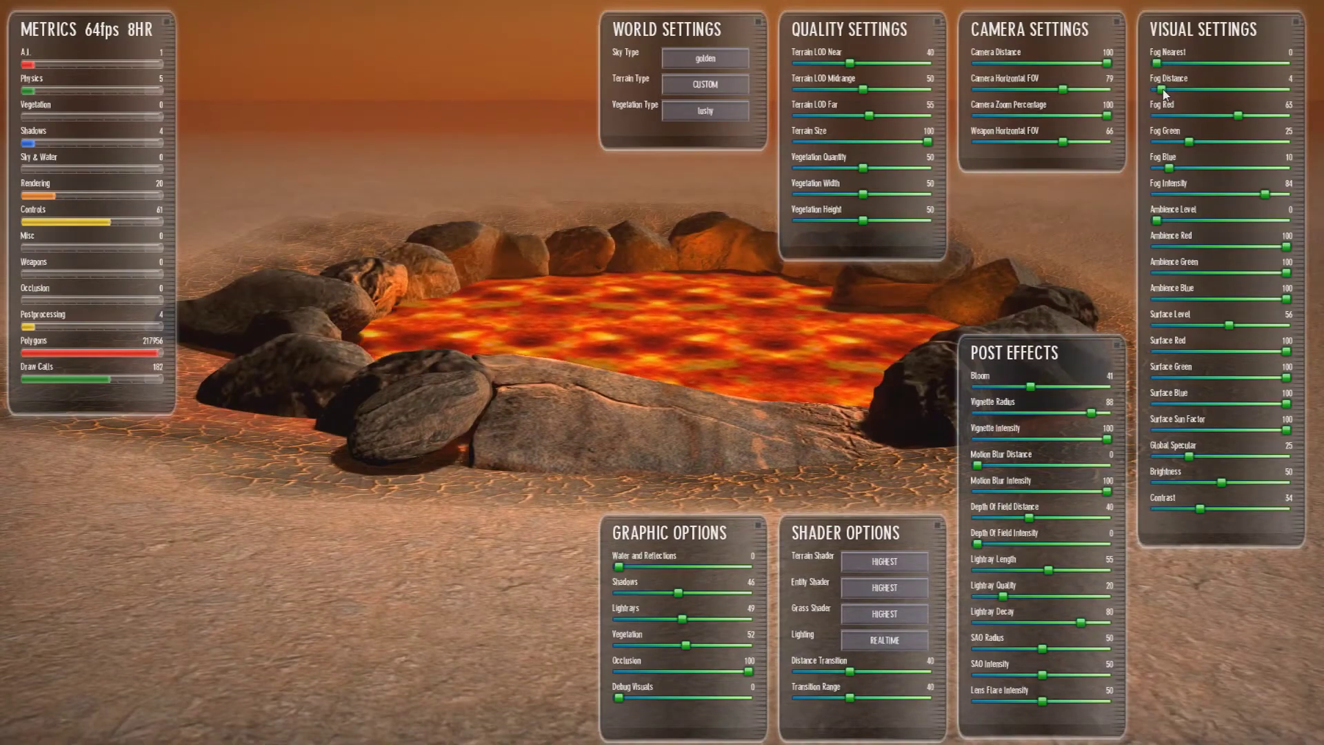
Step: Walk up to the edge of the lava and back to check the fogged pool in the test level
key("Tab")
key("w")
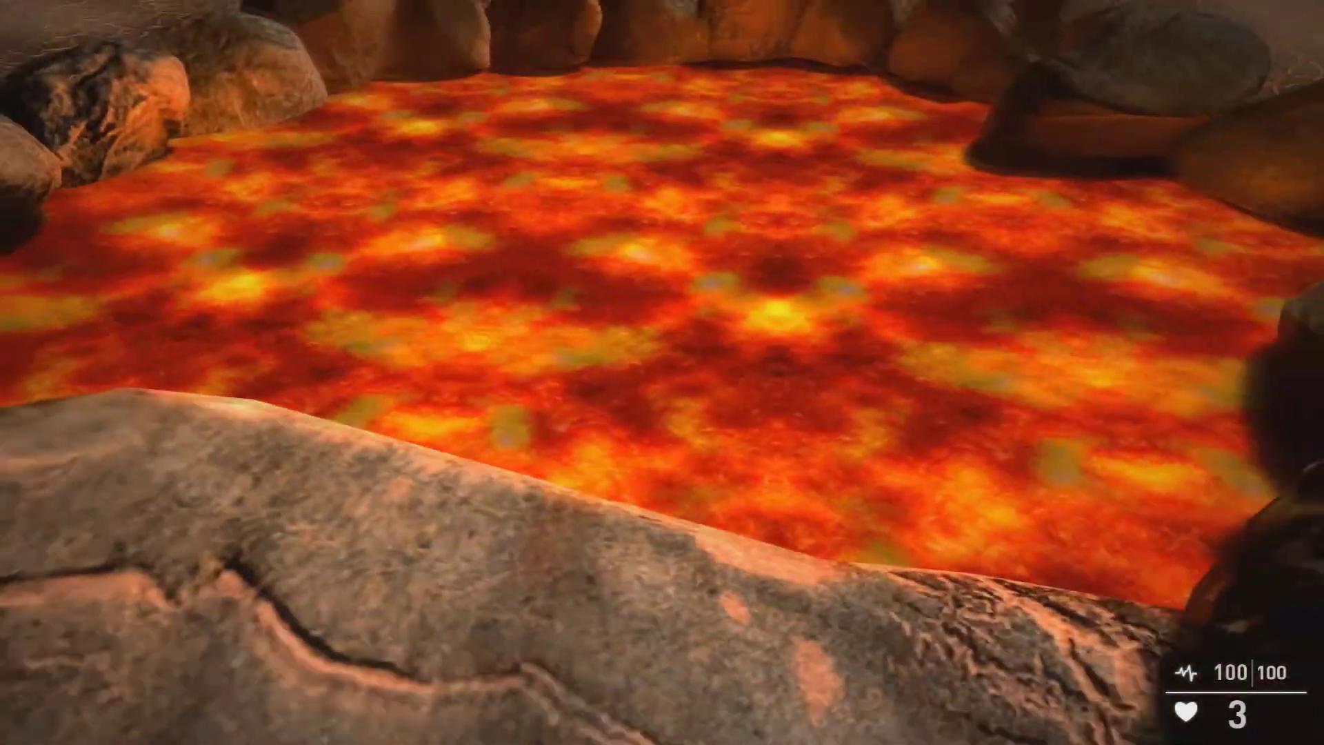
key("s")
key("Tab")
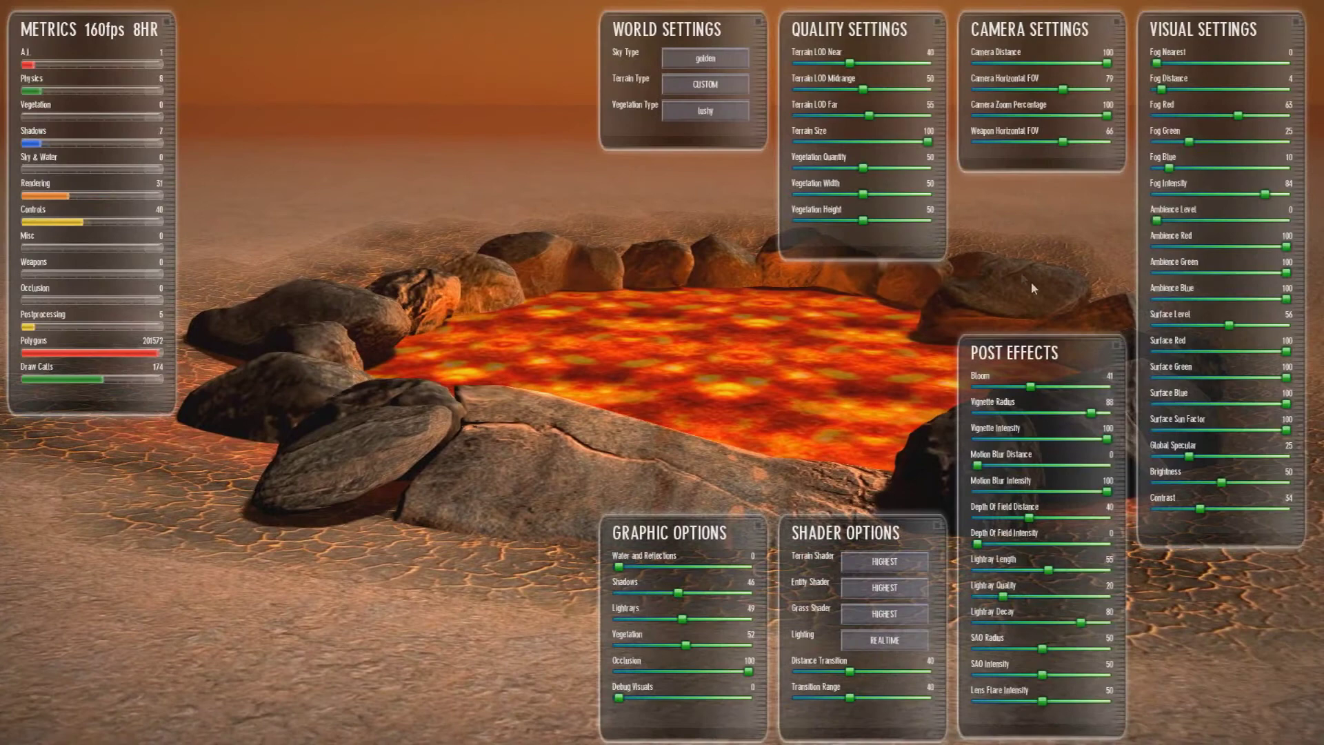
Step: Lower the Surface Level to 38 and set the Contrast to 39, check the pool and end the test
left_click_drag(1232, 329, 1218, 329)
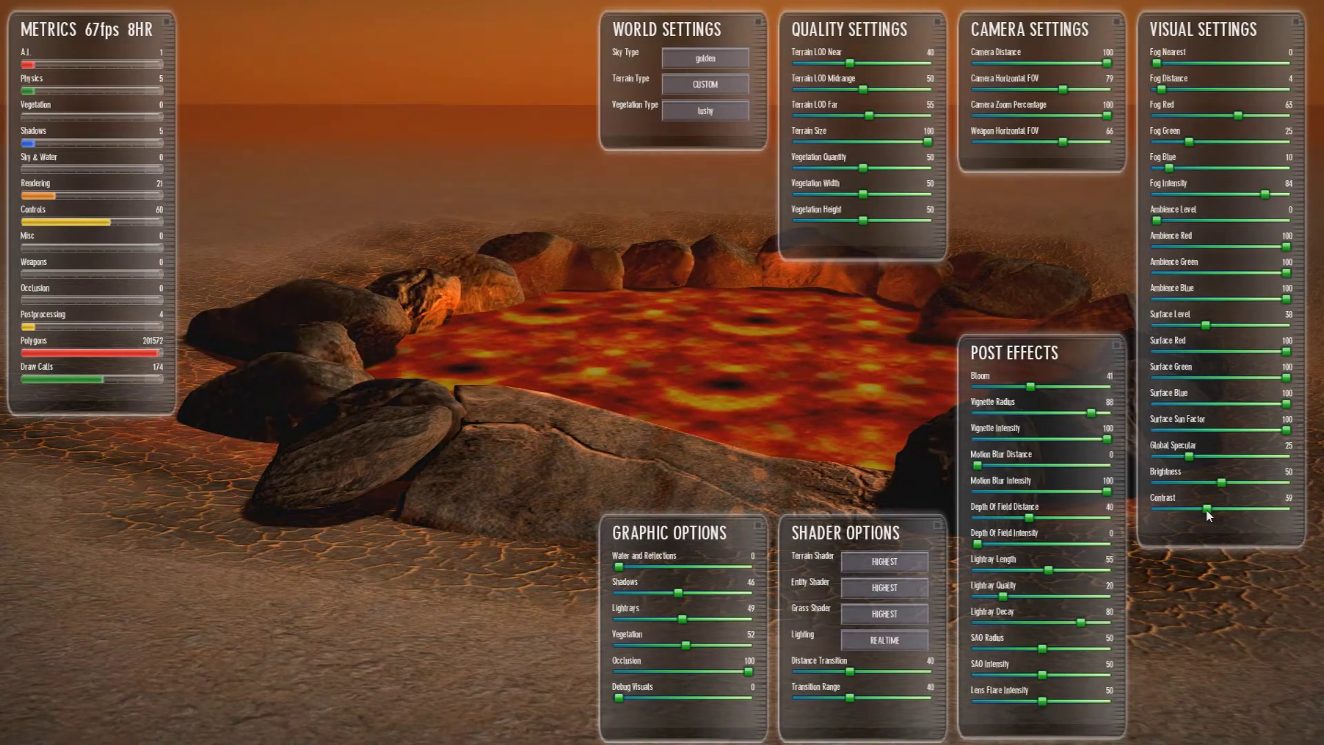
key("Tab")
key("w")
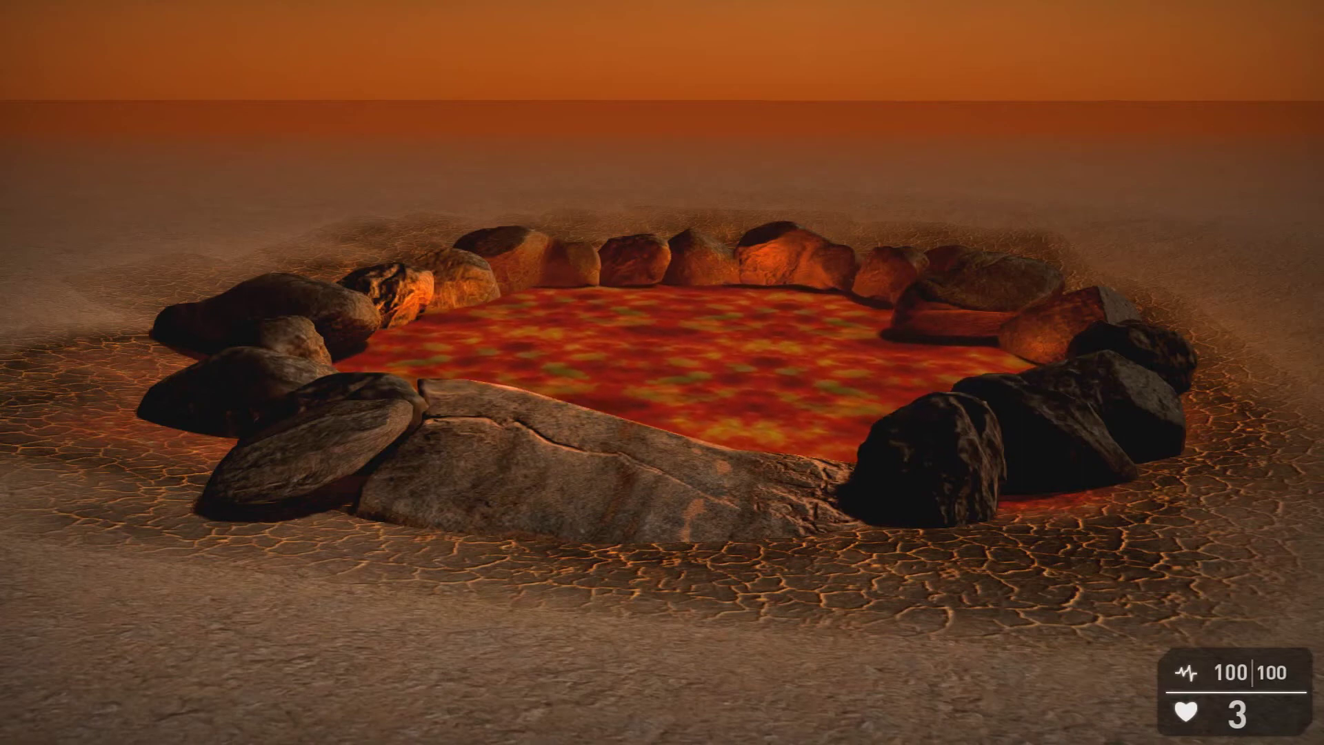
key("Escape")
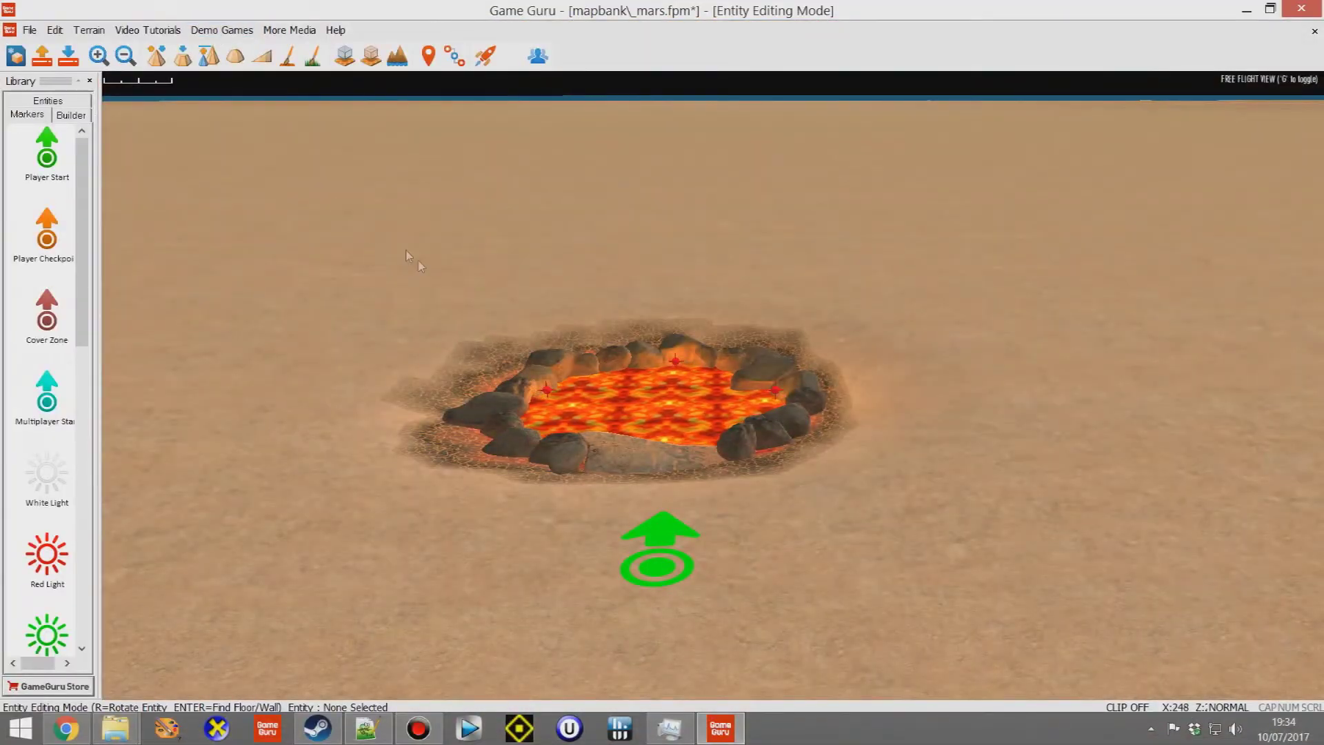
Step: Try a rotated Liquid Lava tile on the bare ground beside the pool and discard it
right_click_drag(409, 255, 407, 338)
key("w")
key("s")
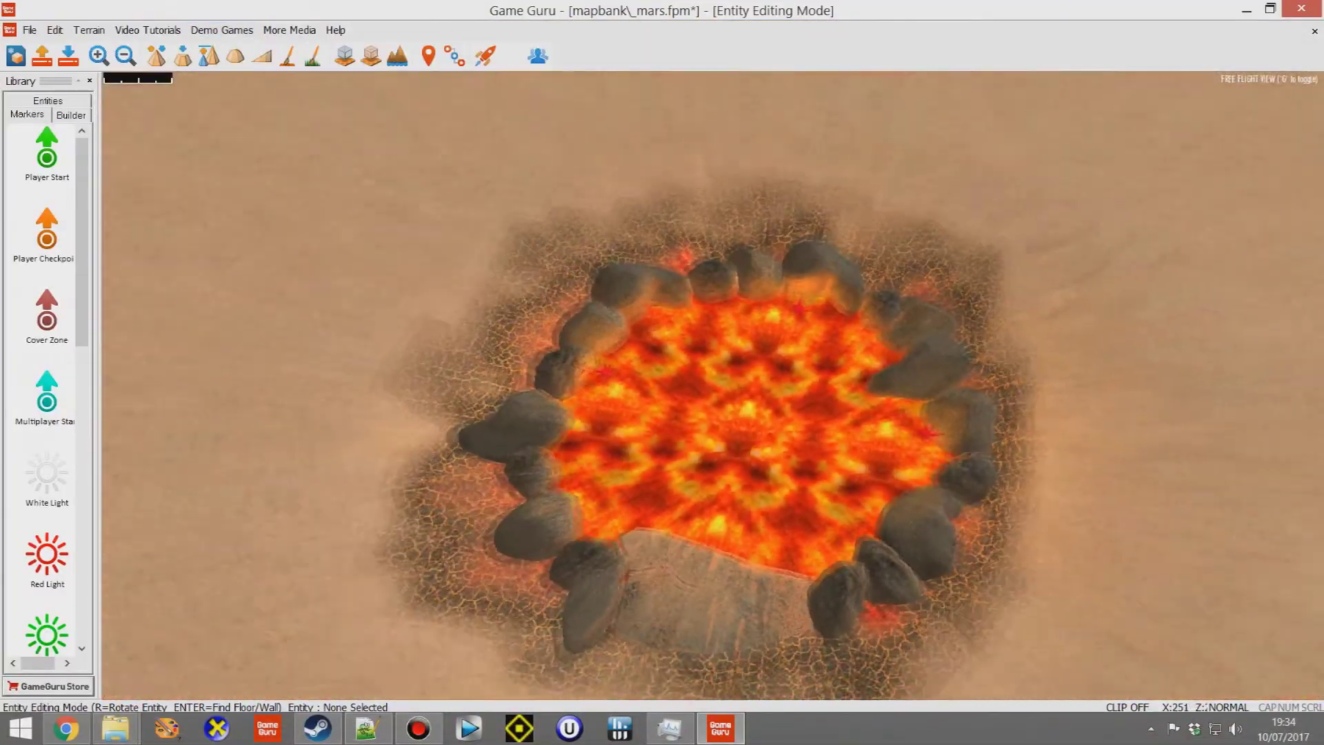
scroll(579, 284, "down", 5)
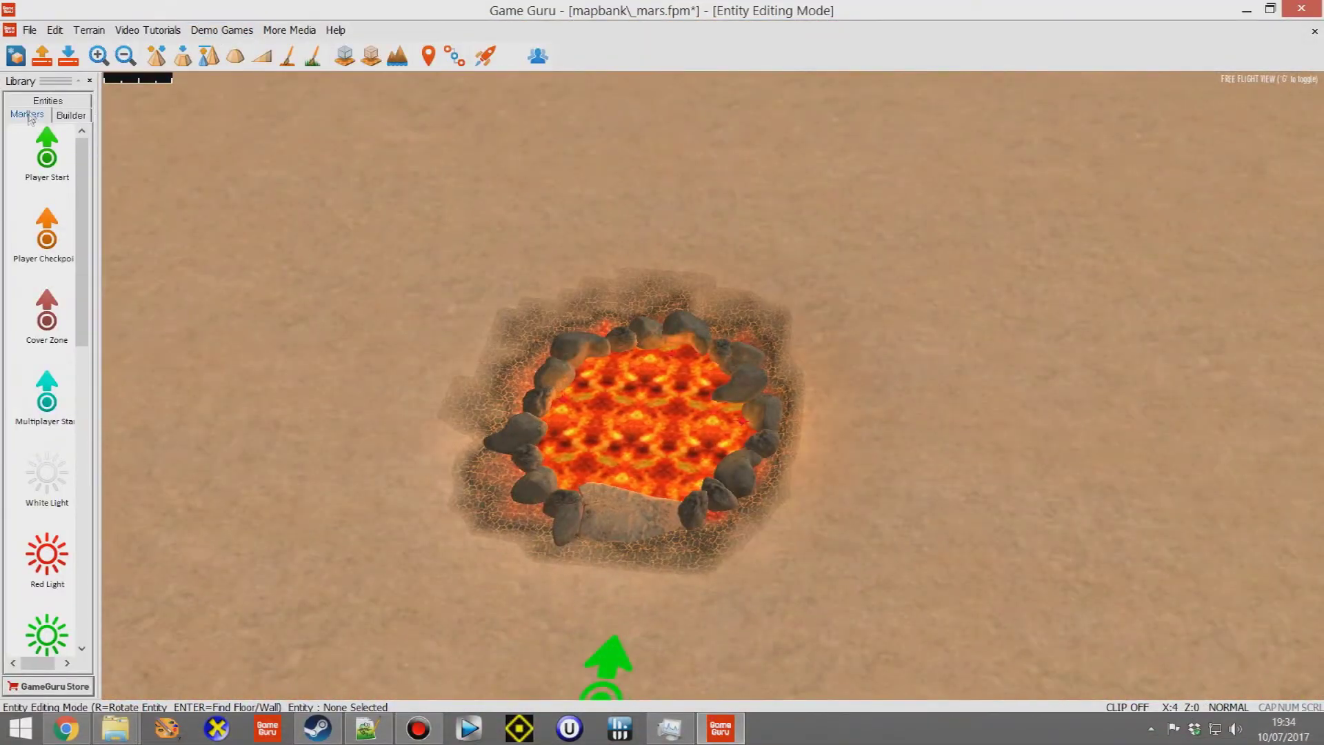
left_click(29, 101)
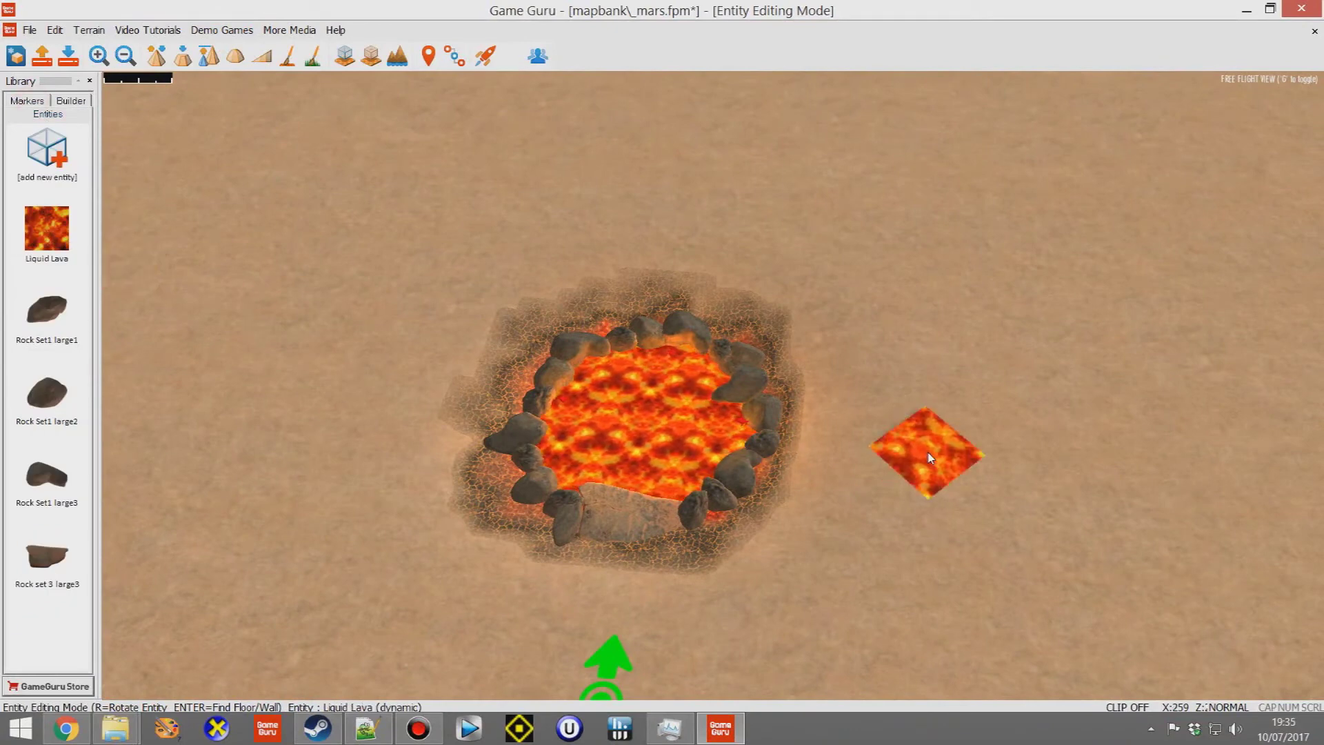
key("r")
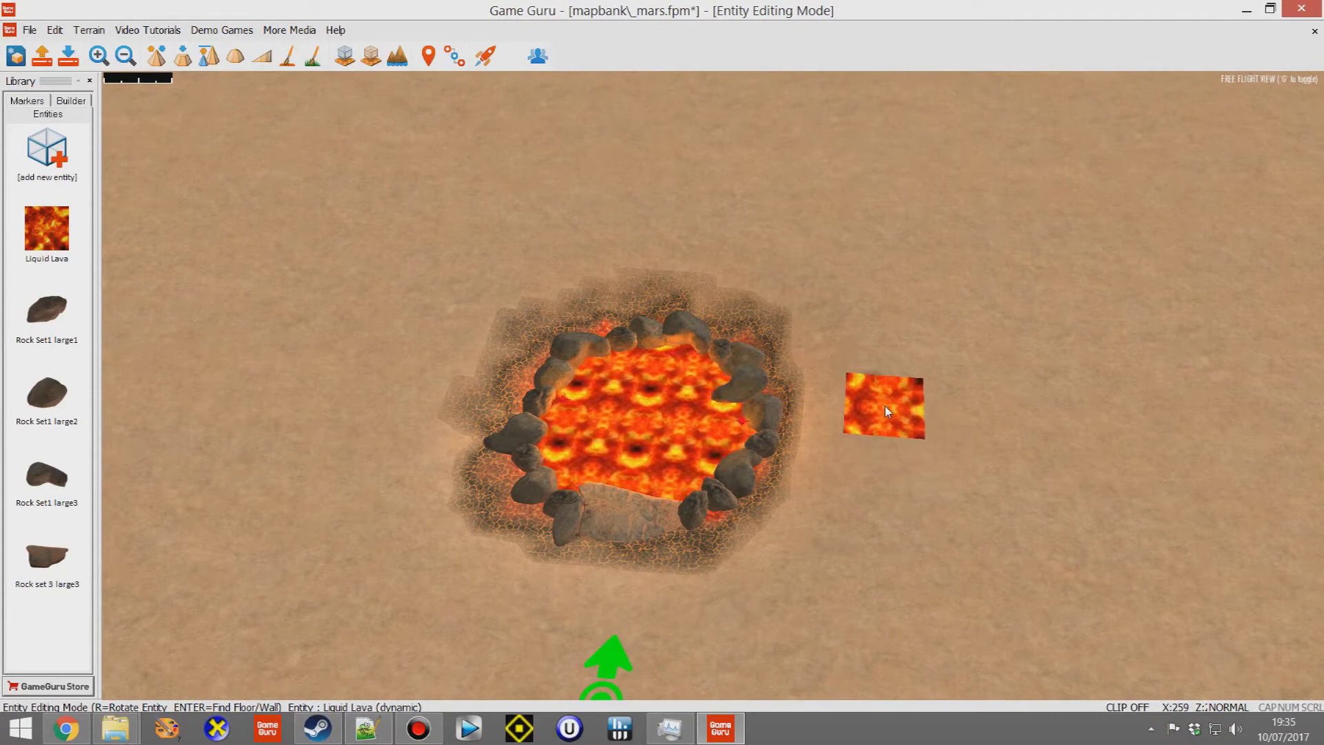
left_click(875, 347)
left_click(873, 359)
key("Delete")
Step: Examine the lava surface up close and the whole rock ring from above
key("a")
right_click_drag(826, 494, 814, 528)
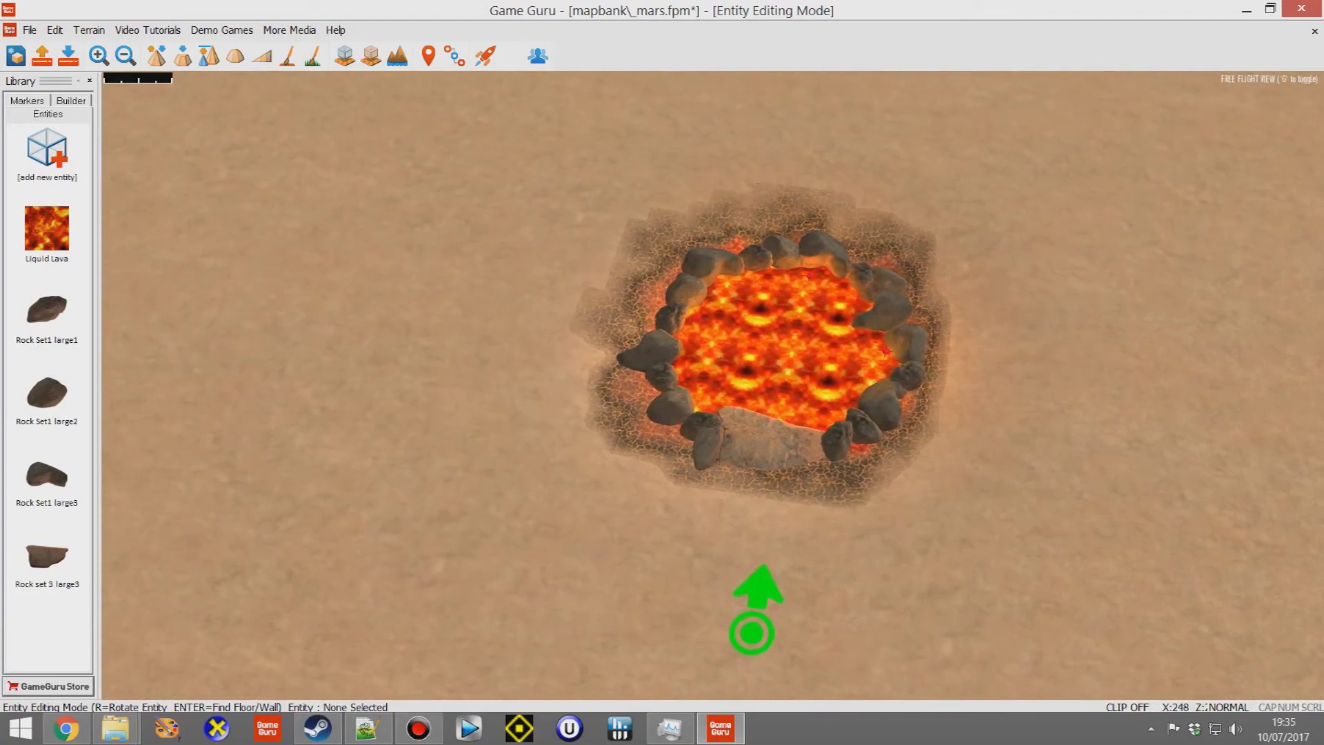
key("w")
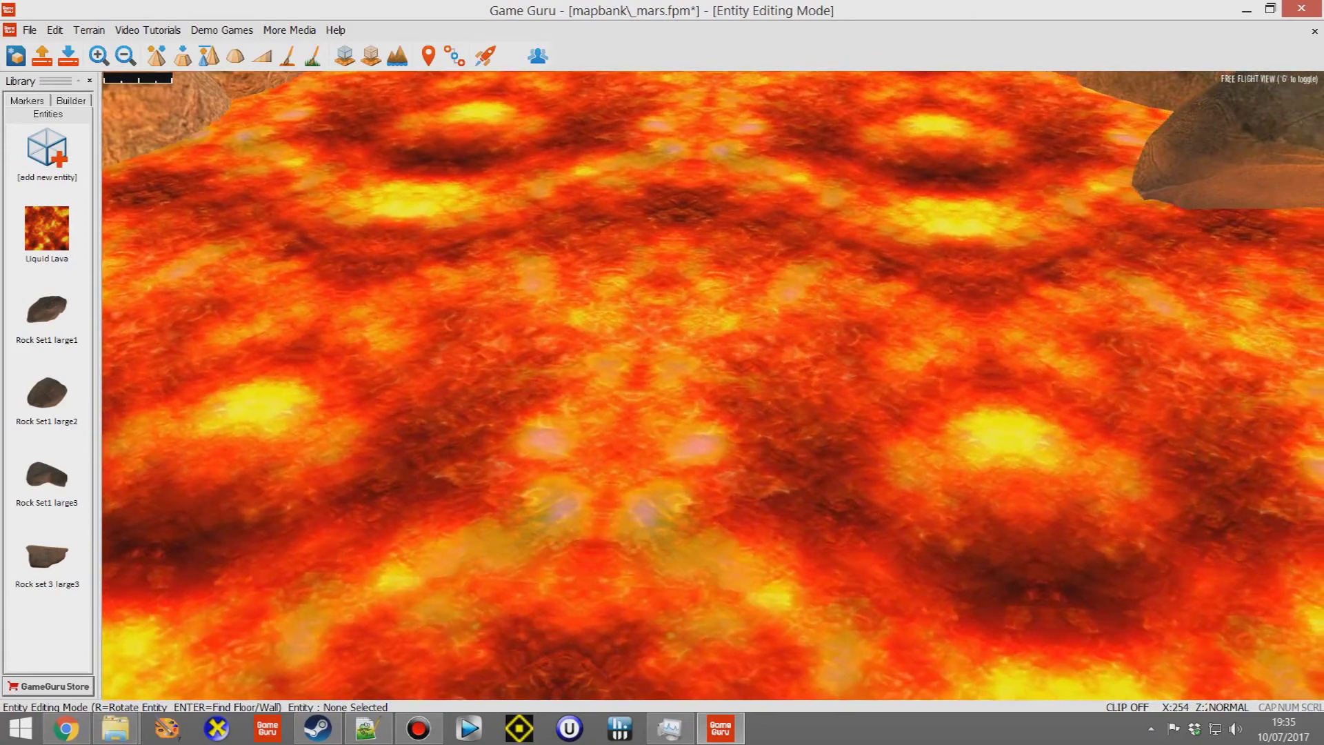
scroll(901, 520, "down", 10)
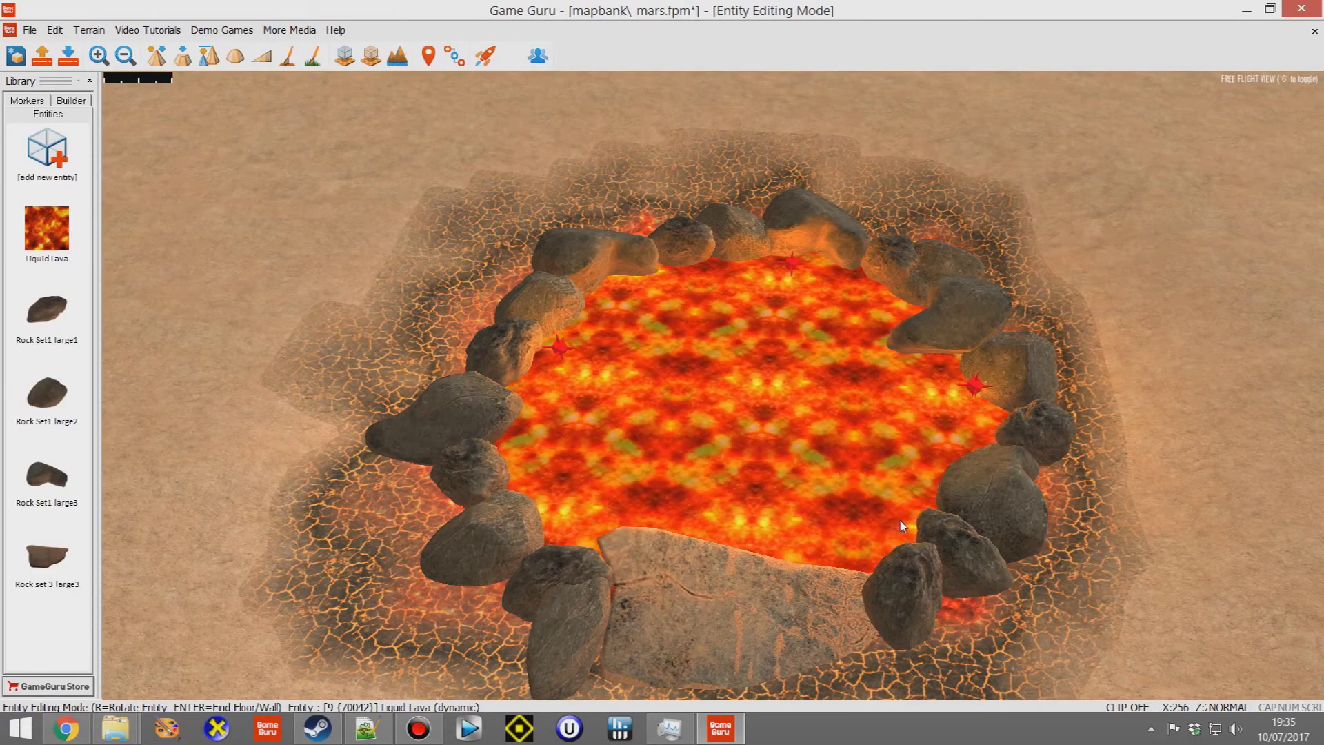
scroll(901, 523, "down", 2)
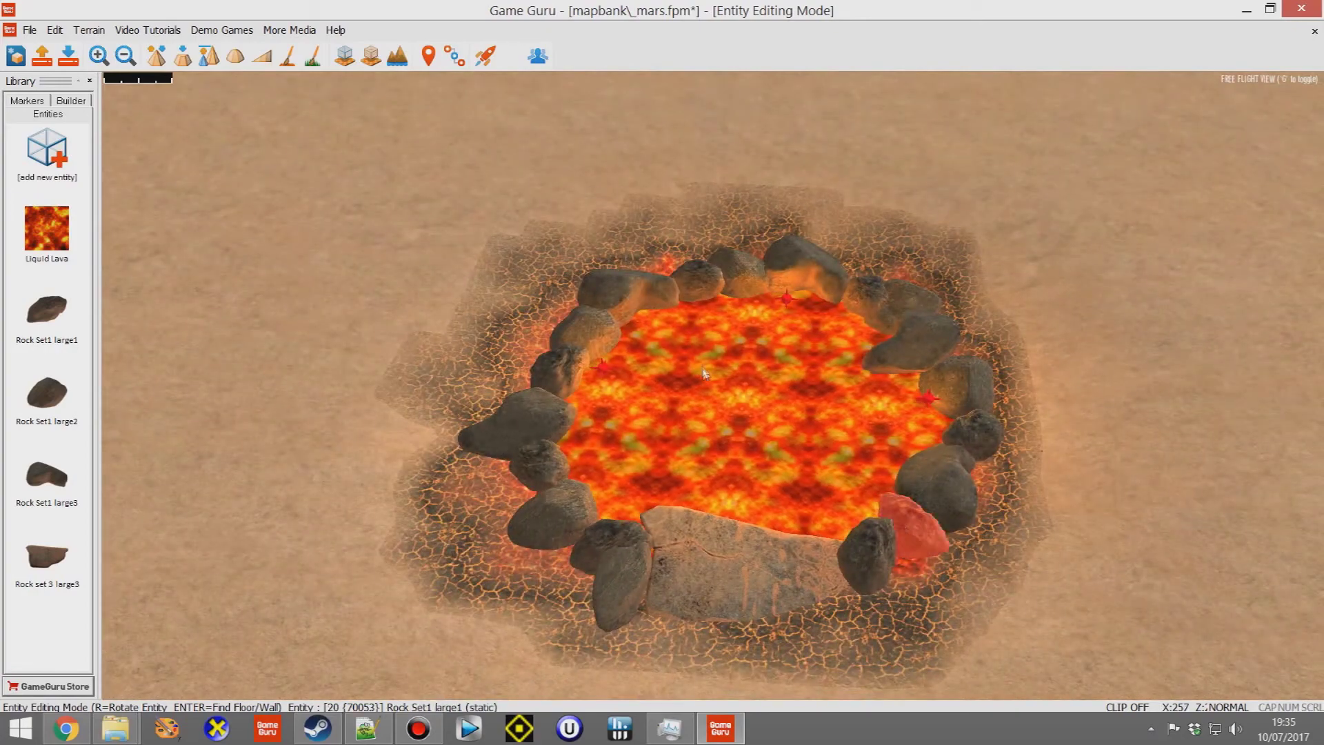
Step: Run a test of the level, walk into the lava, jump out over the flat rock and end the test
left_click(486, 55)
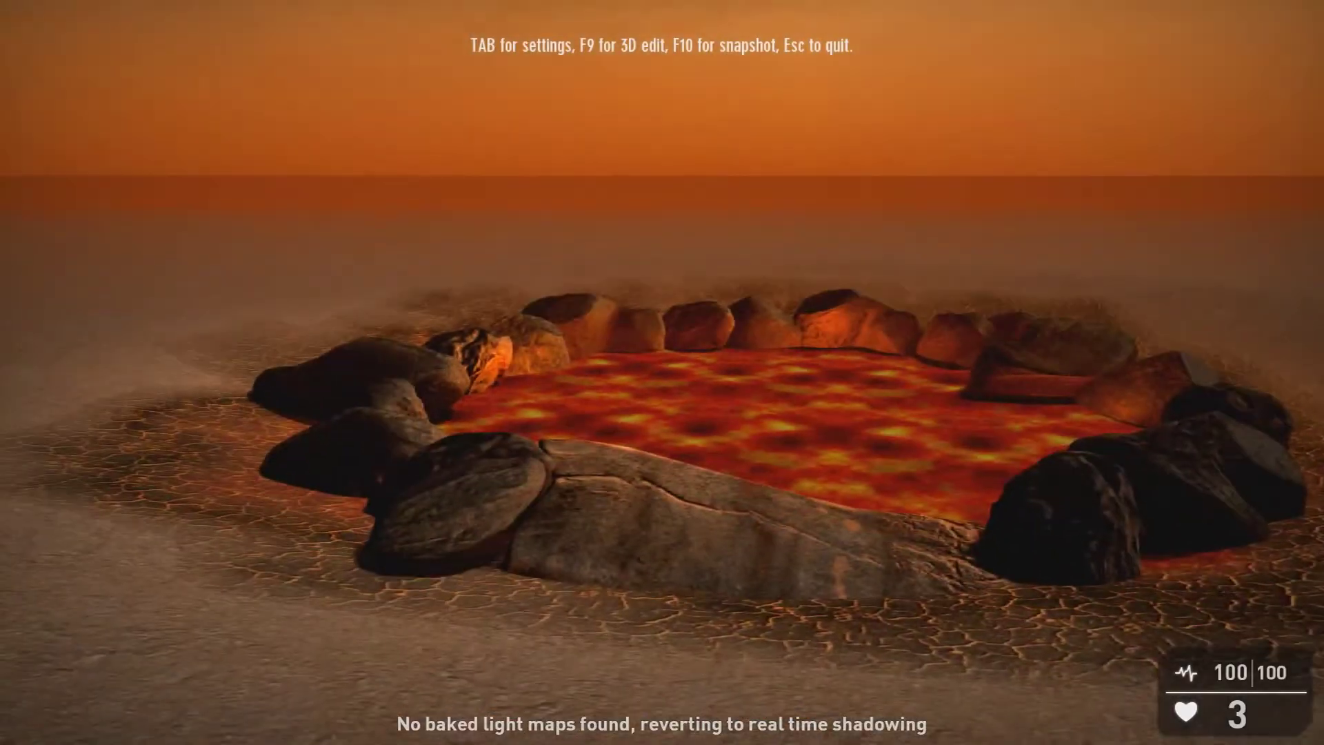
key("w")
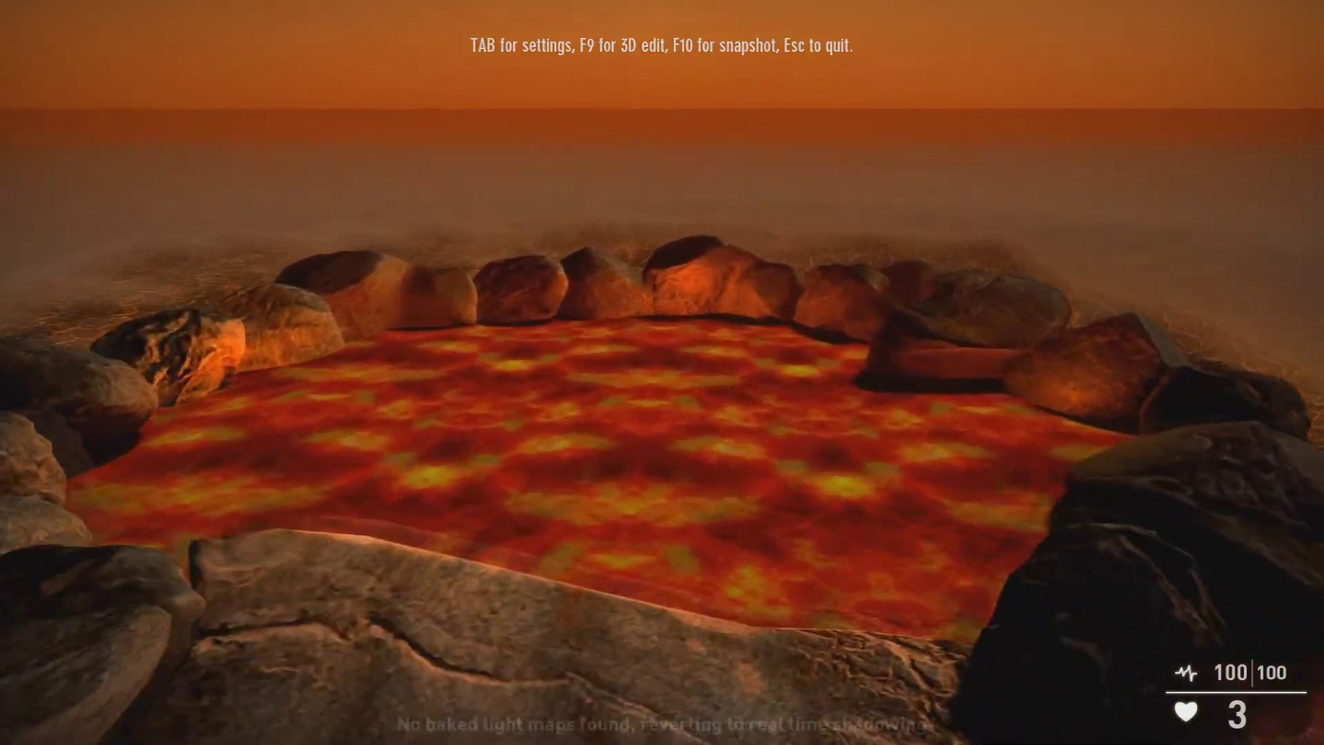
key("w")
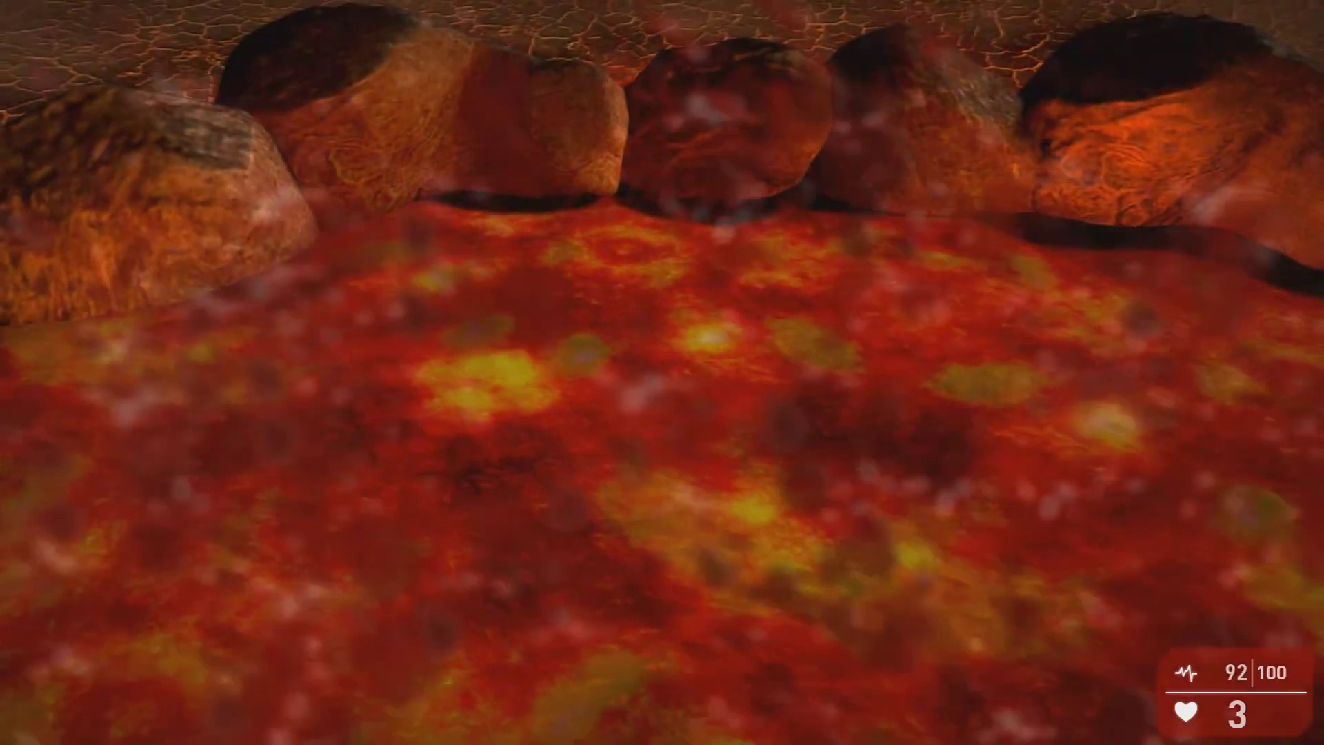
key("space")
key("w")
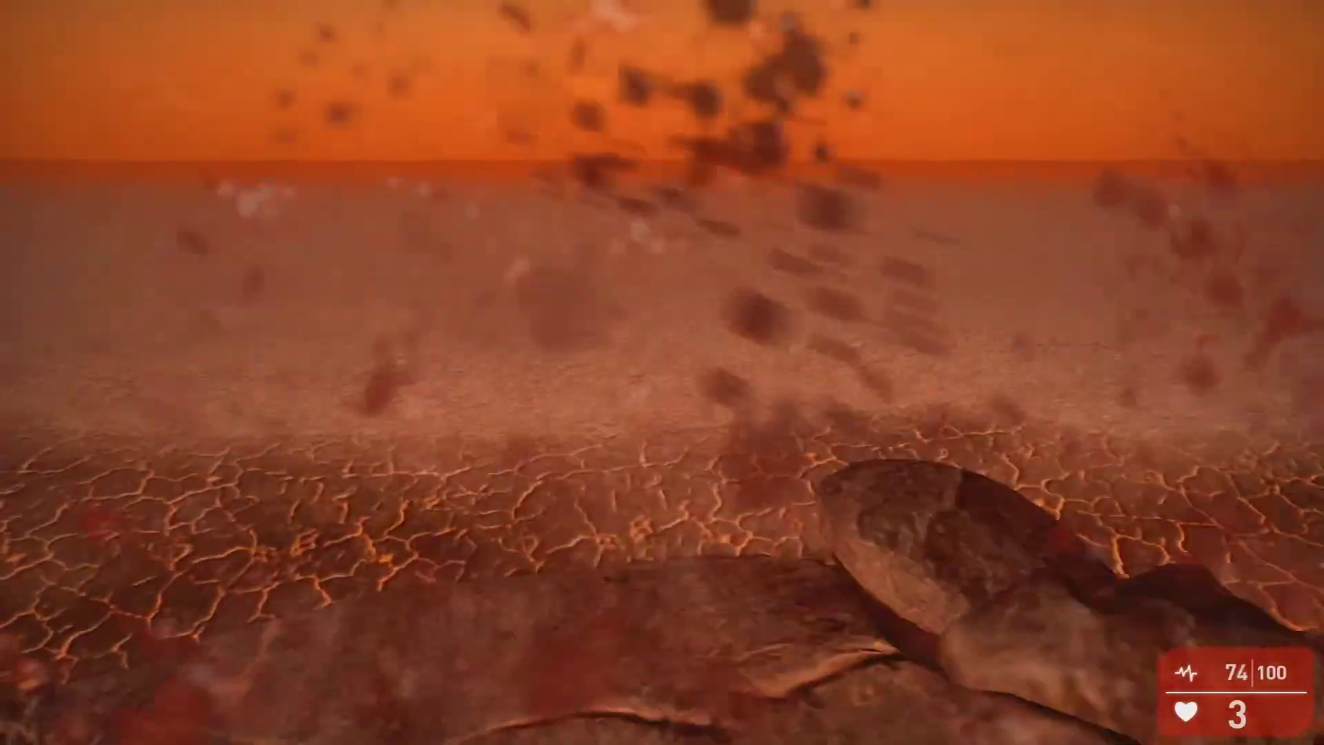
key("w")
key("s")
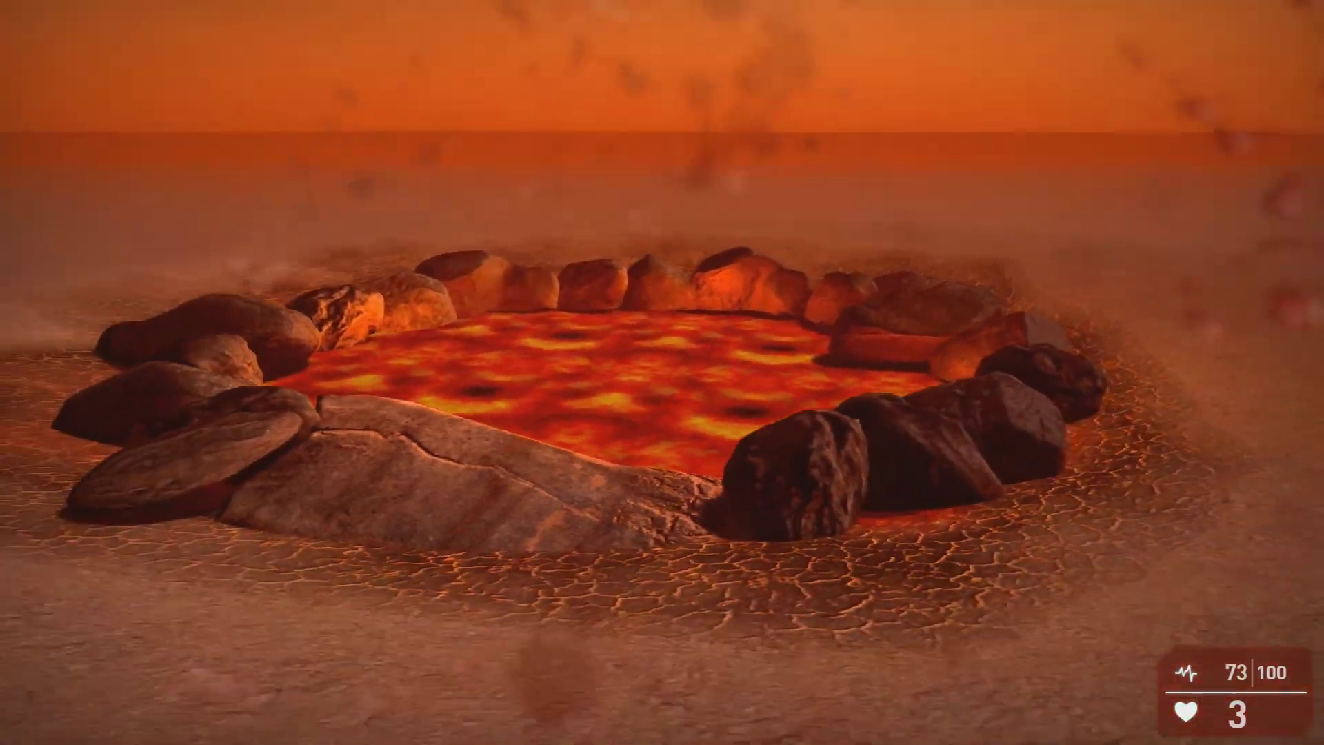
key("s")
key("Escape")
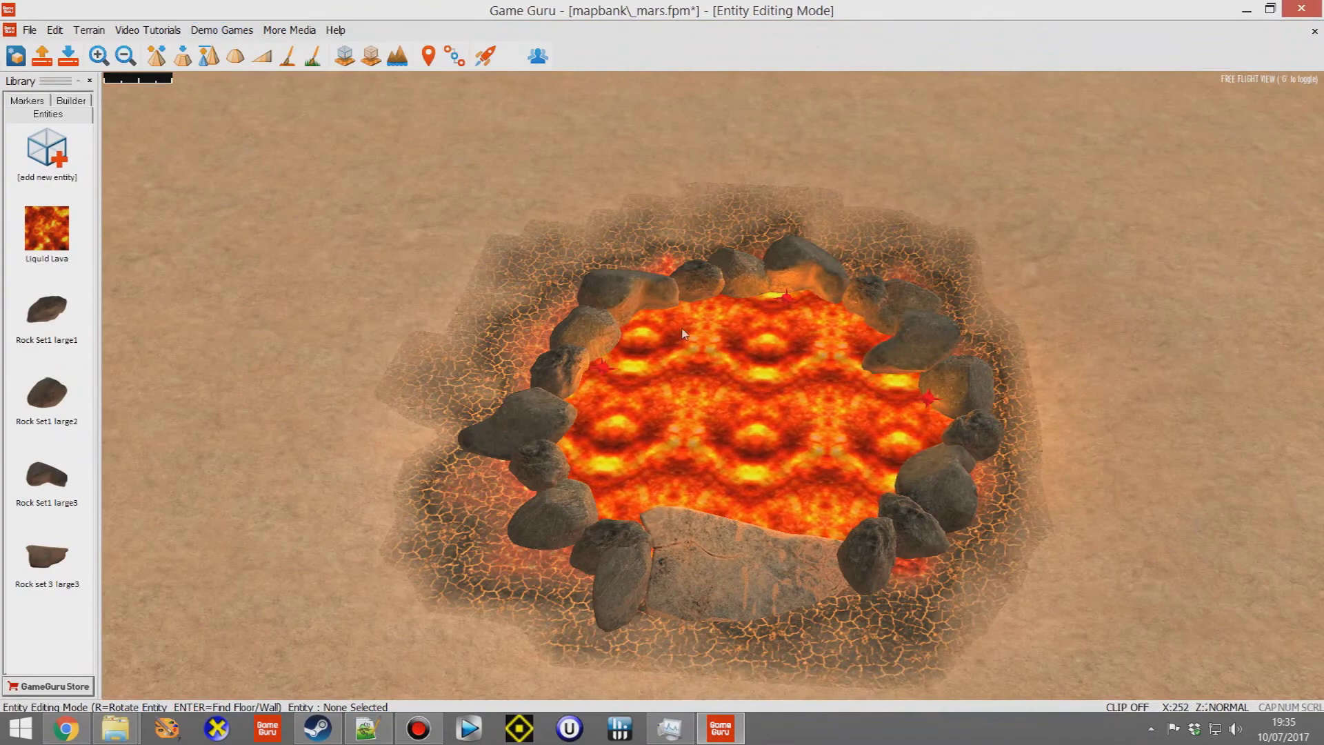
Step: Place a Rock set 3 large3 entity in the middle of the lava pool
left_click(55, 559)
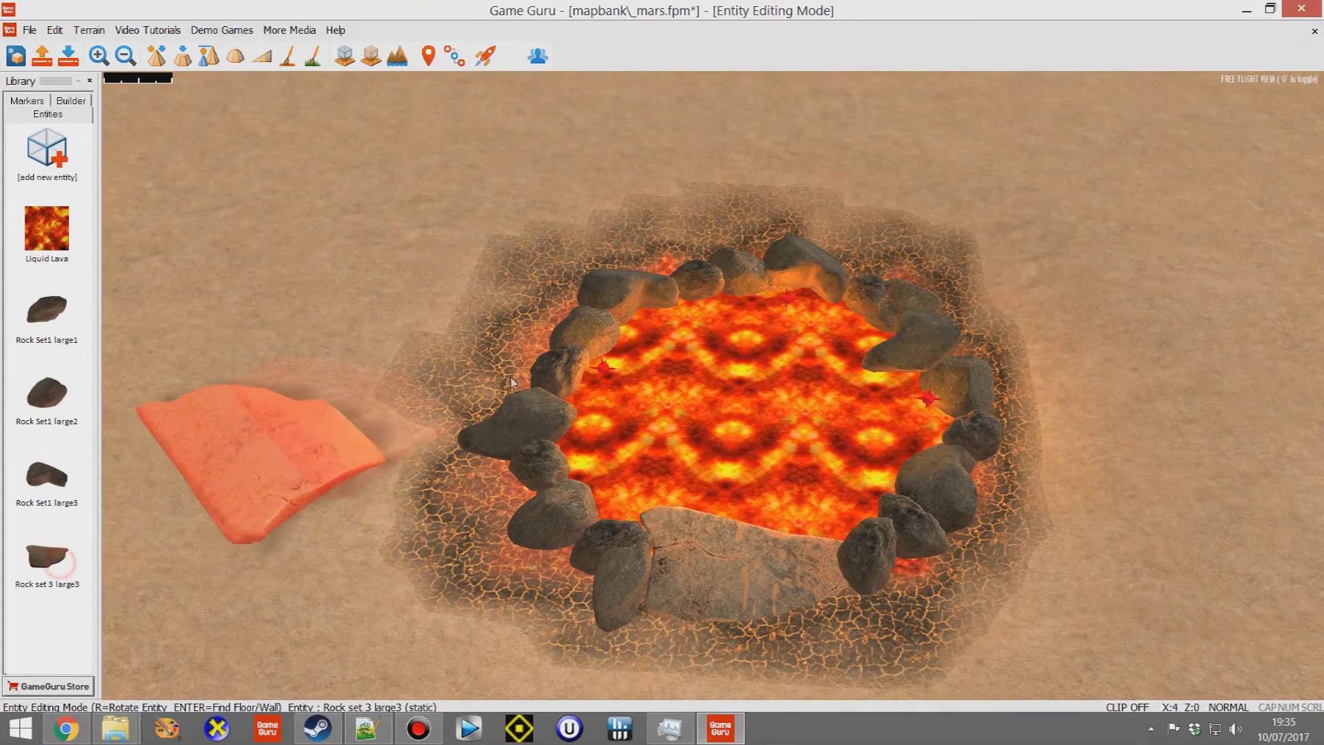
left_click(737, 425)
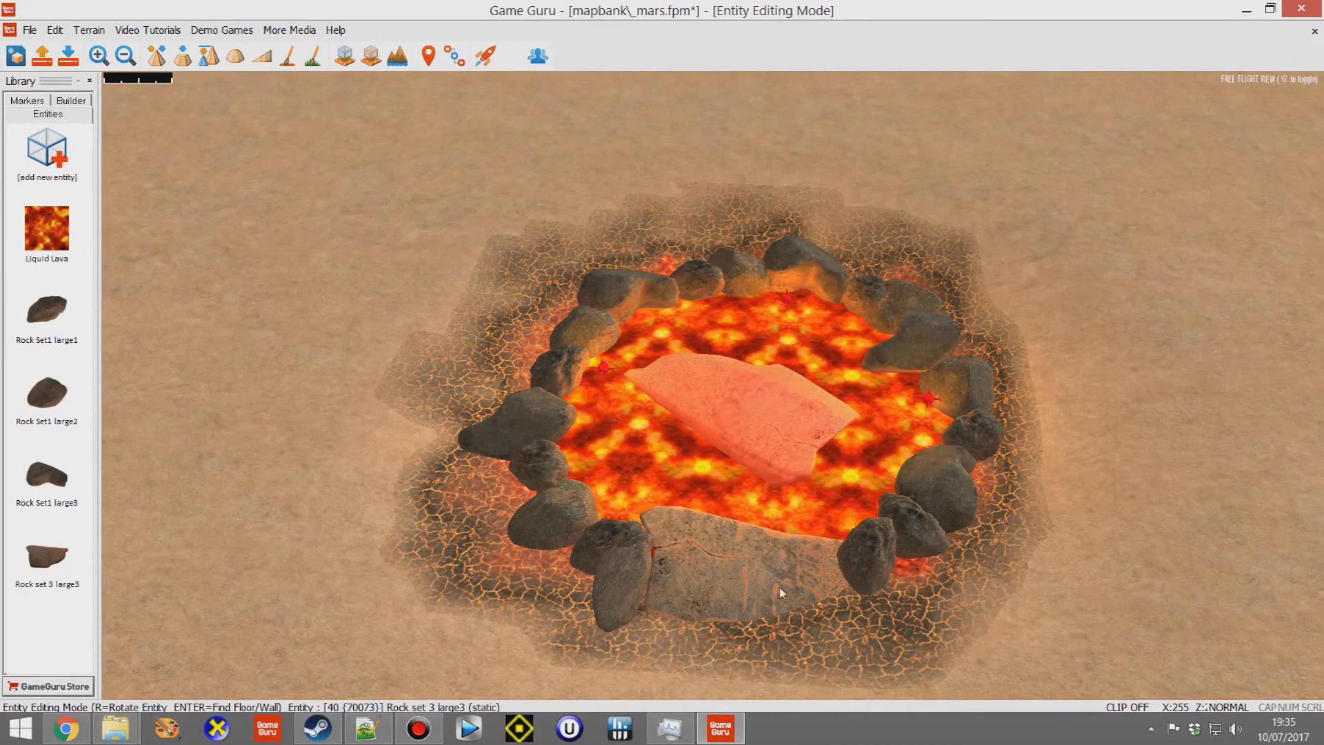